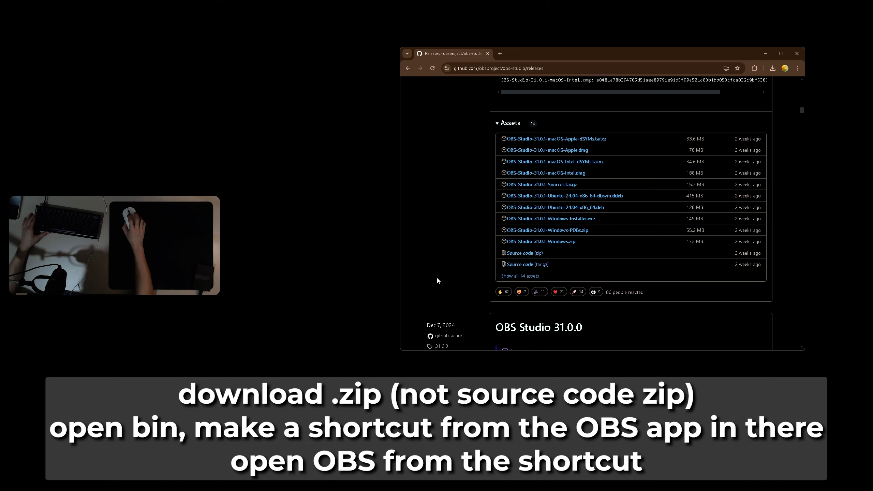
- Open the bin\64bit folder inside the obs portable folder on the desktop
left_click(489, 484)
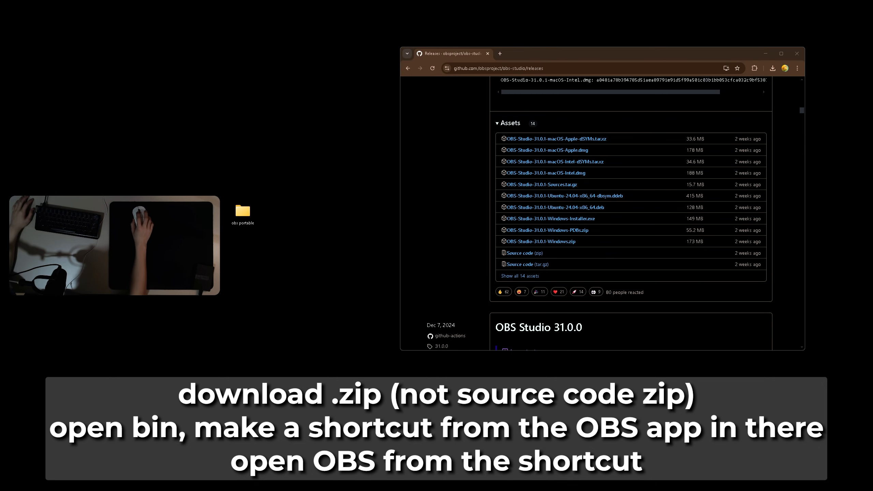
double_click(241, 216)
key("ctrl+w")
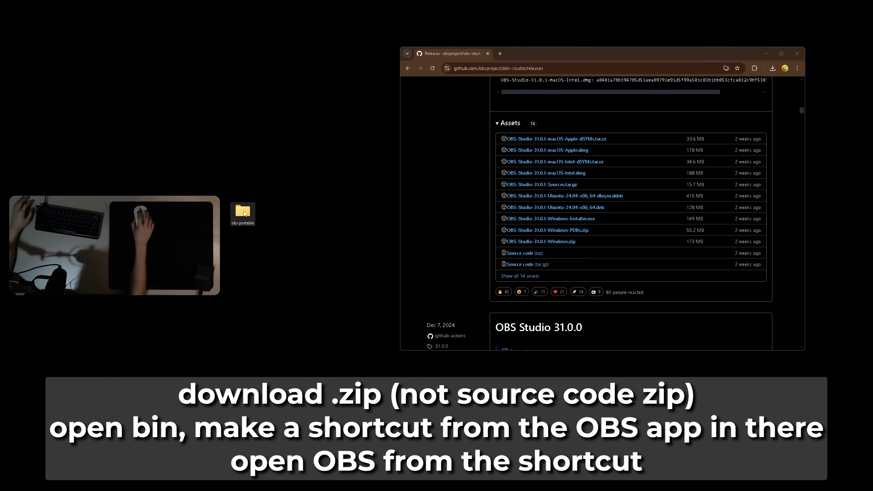
double_click(243, 212)
double_click(330, 201)
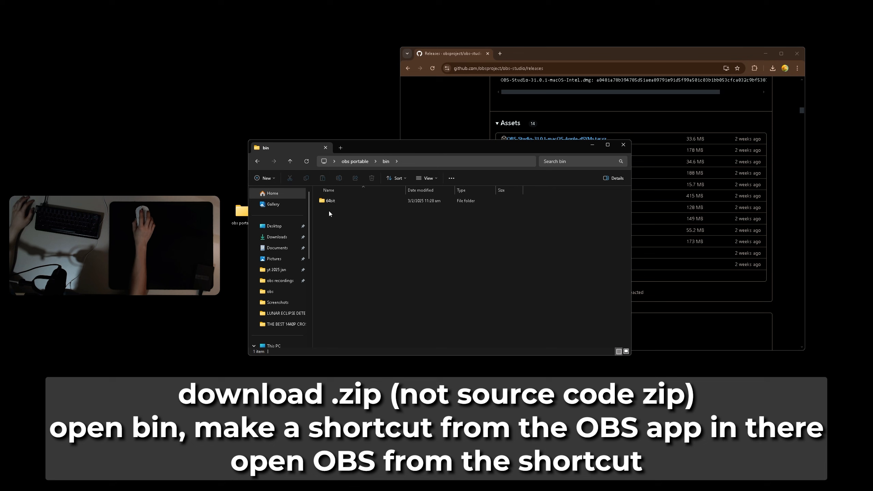
double_click(339, 203)
- Create a shortcut to the obs64 application and move it from the 64bit folder onto the desktop
scroll(357, 290, "down", 6)
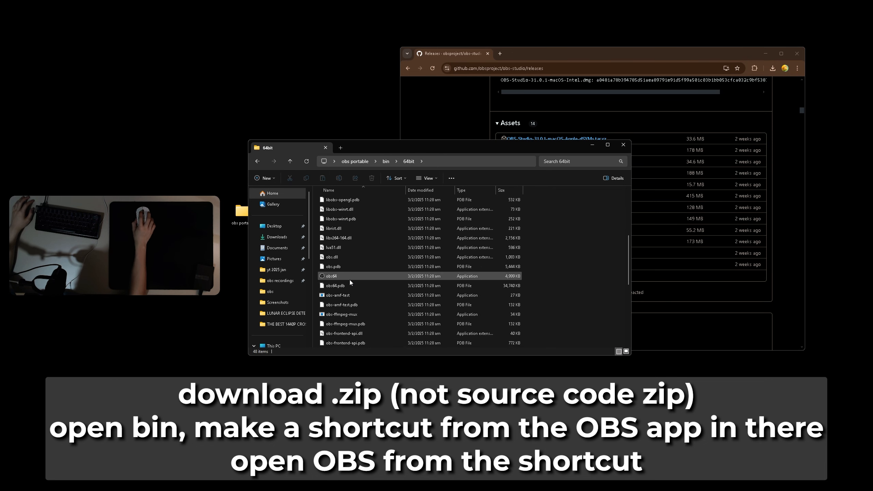
left_click(351, 279)
right_click(350, 279)
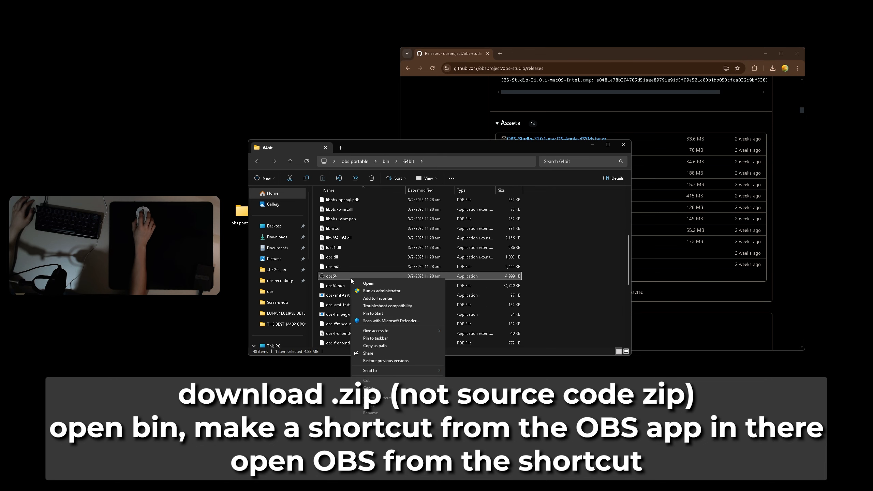
left_click(377, 398)
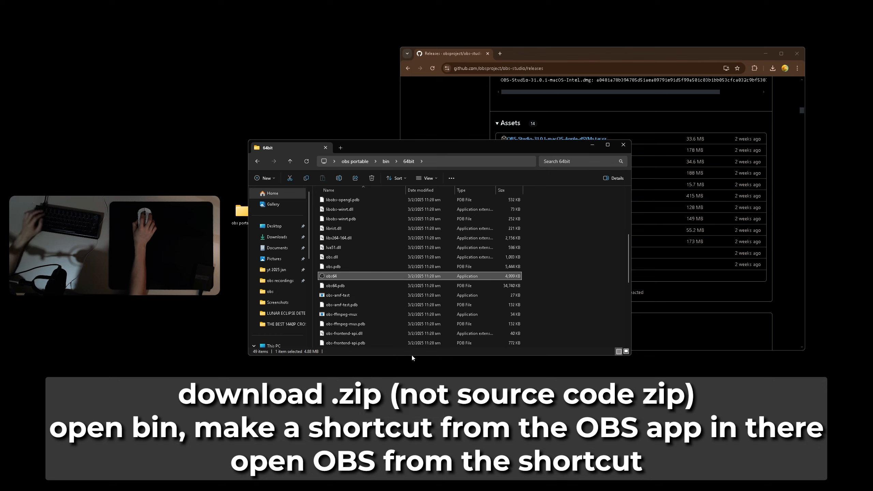
scroll(360, 311, "down", 6)
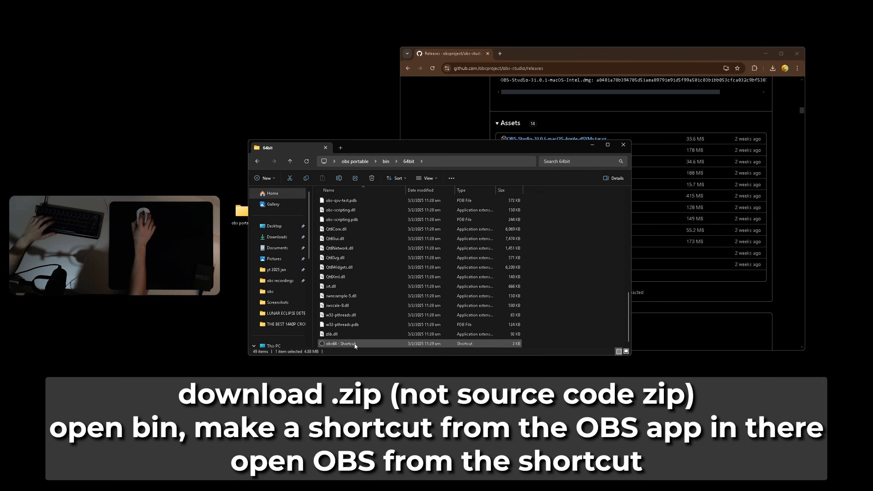
left_click_drag(354, 343, 190, 347)
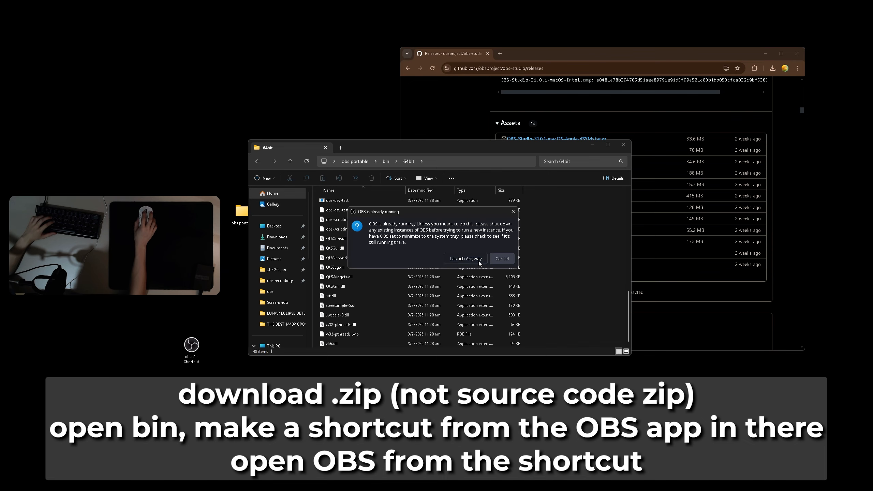
- Launch the portable OBS despite the instance already running, and minimize its window to reveal the main OBS window
left_click(478, 260)
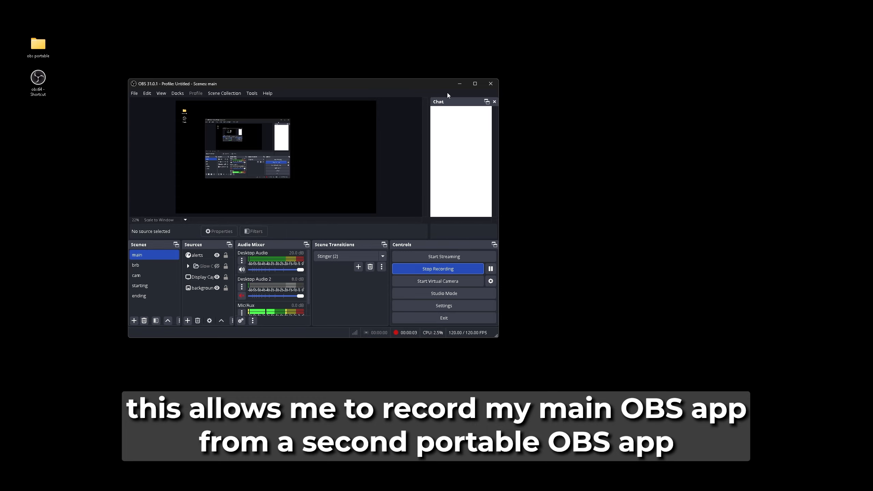
left_click(458, 87)
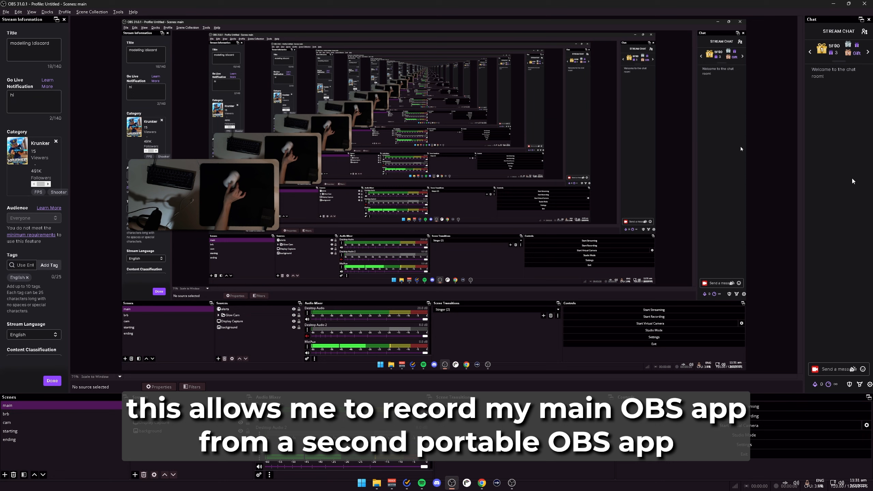
left_click(511, 483)
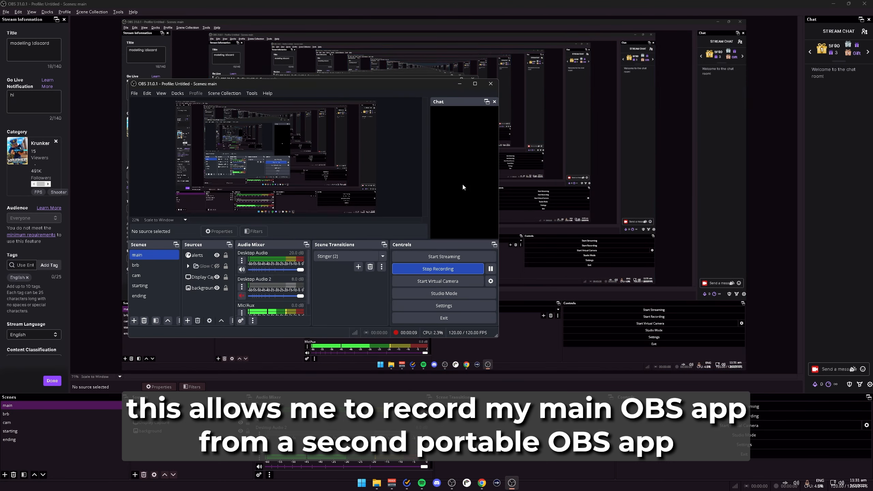
left_click(459, 84)
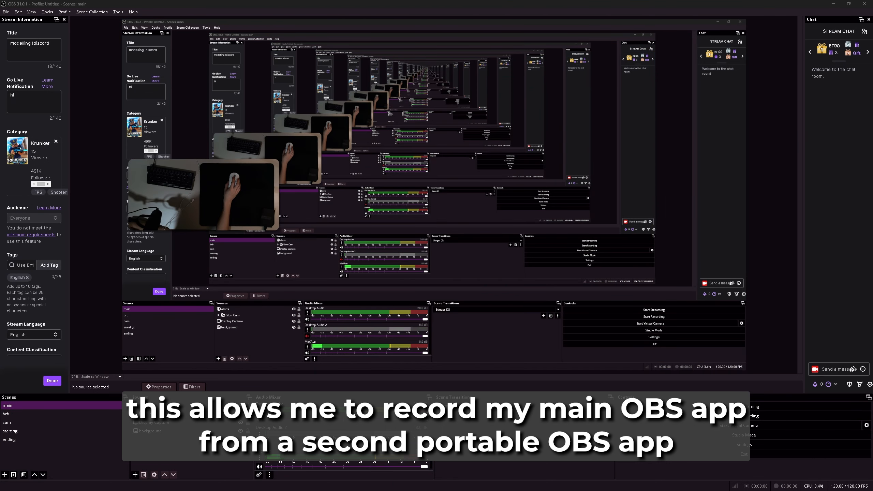
mouse_move(436, 489)
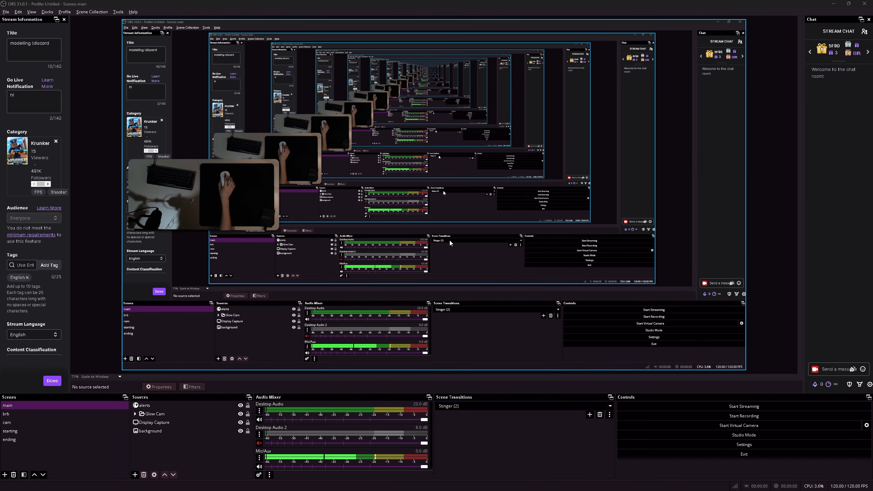
- Open the main OBS settings and reposition the Settings window while examining the general language and screen-capture options
left_click(652, 443)
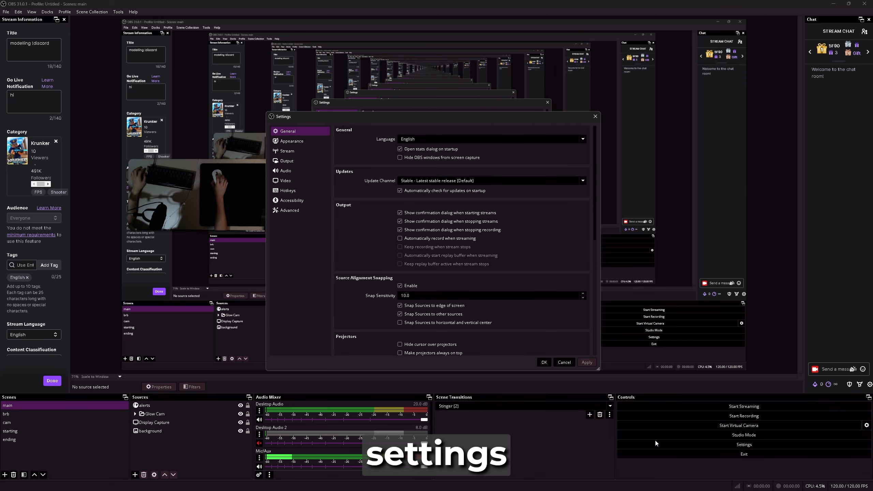
left_click(407, 140)
left_click(384, 151)
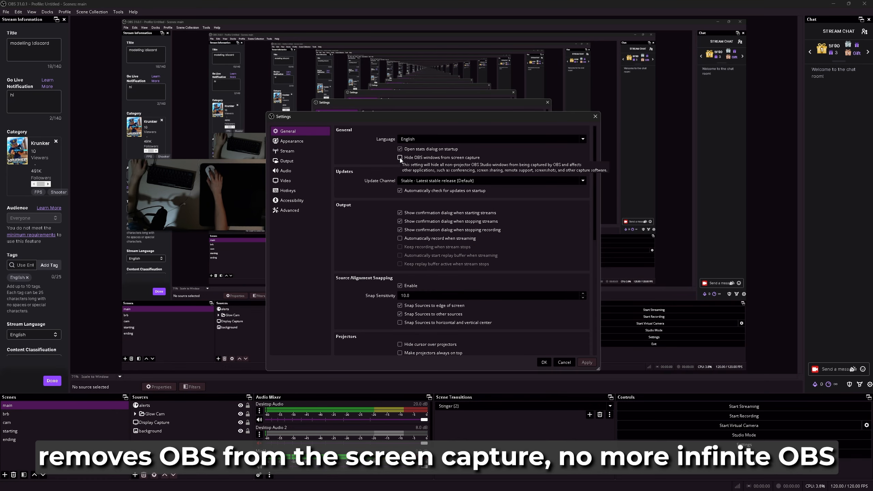
left_click_drag(404, 119, 657, 263)
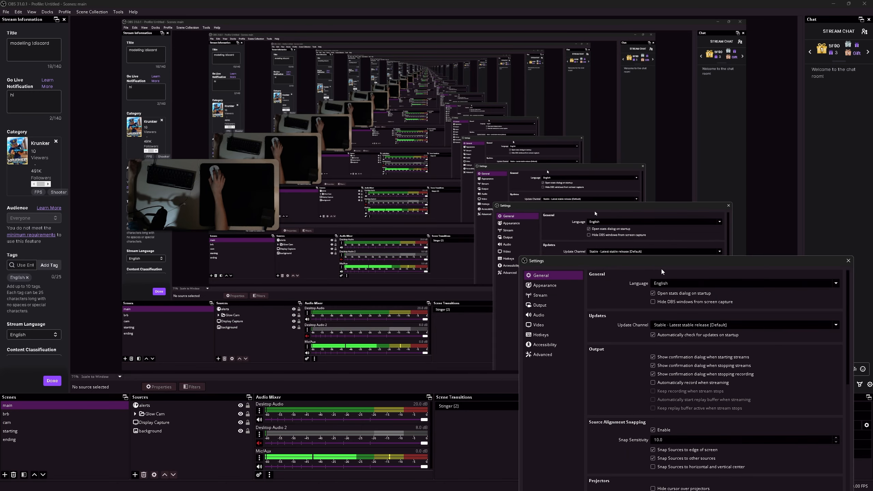
left_click_drag(662, 268, 371, 225)
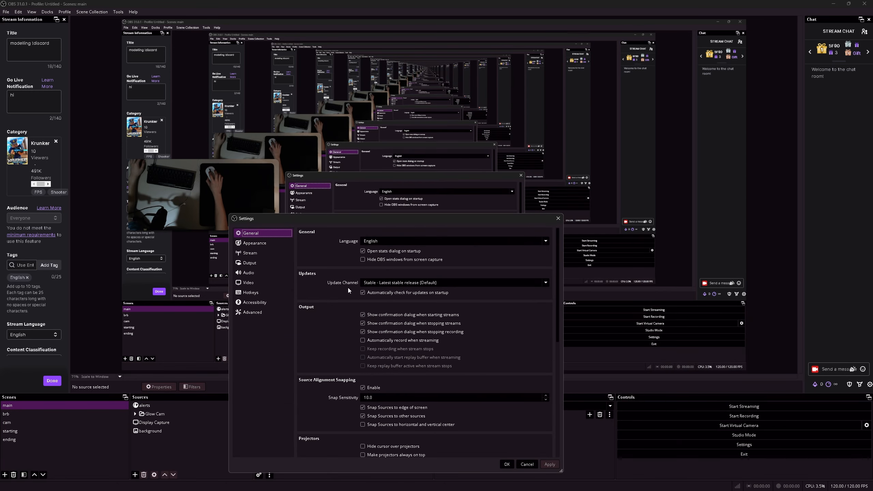
- Examine the update channel choices, keeping Stable - Latest stable release, and look over the general output options
left_click(372, 284)
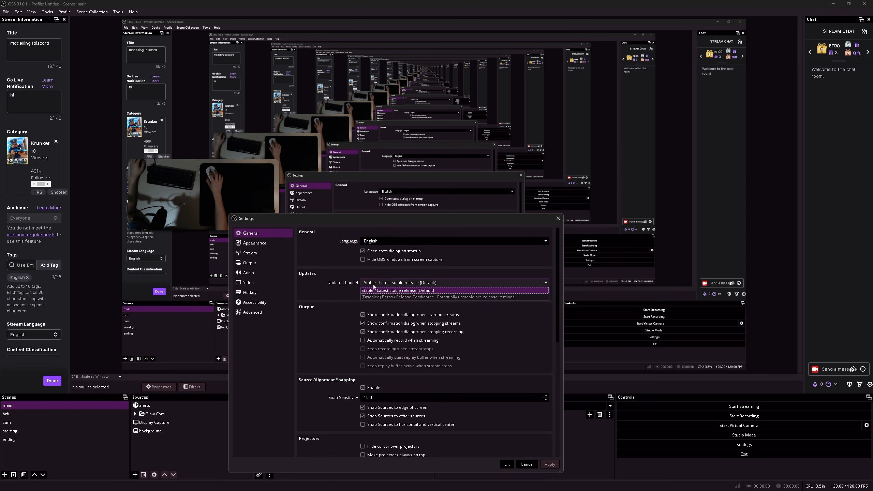
left_click(373, 291)
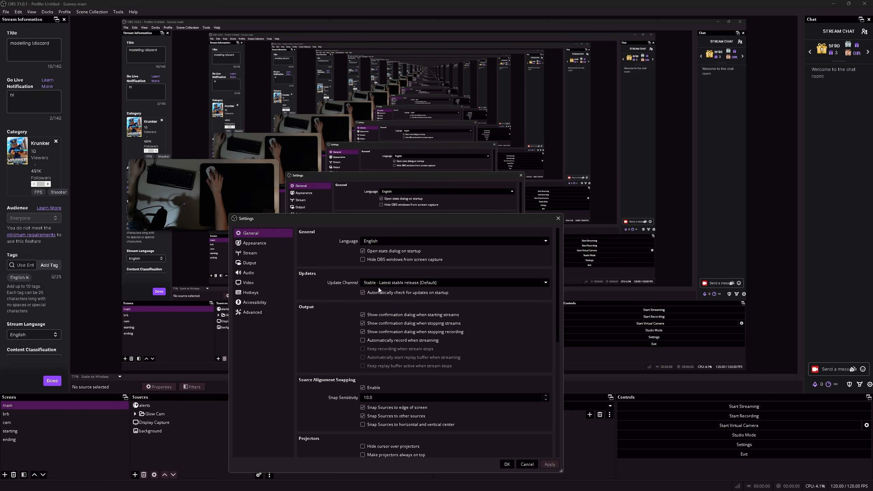
left_click(379, 284)
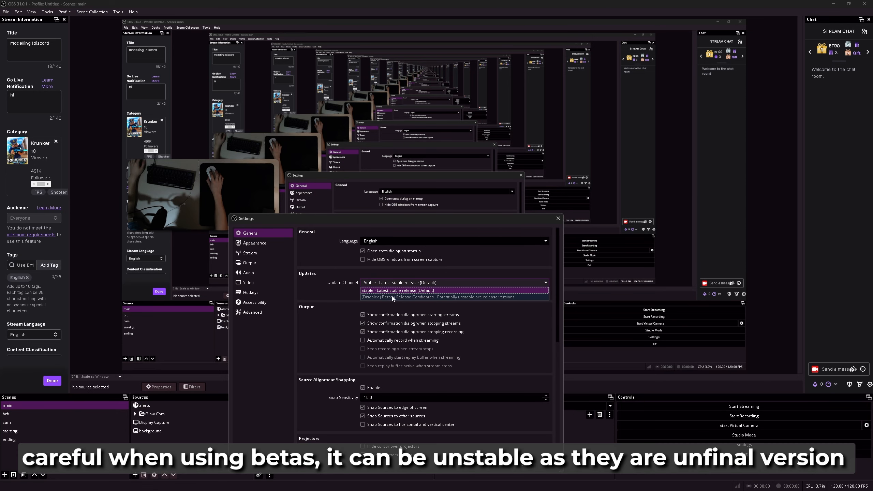
left_click(358, 311)
scroll(360, 312, "down", 1)
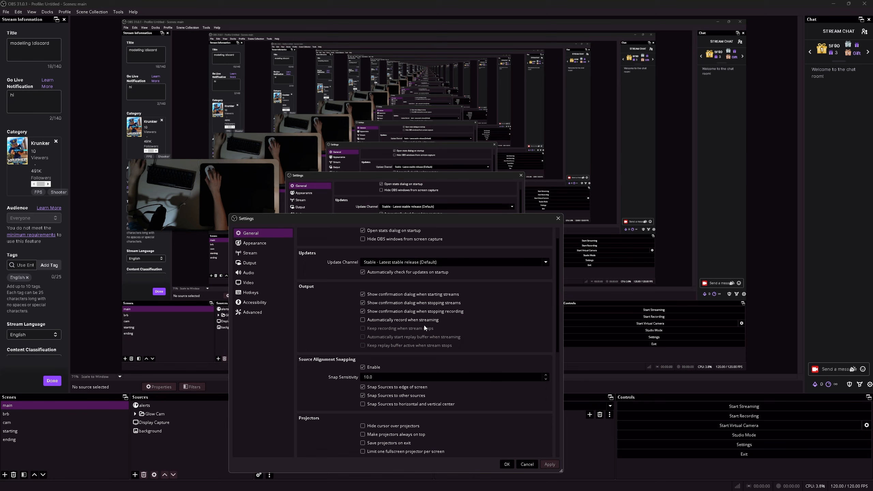
scroll(317, 325, "up", 2)
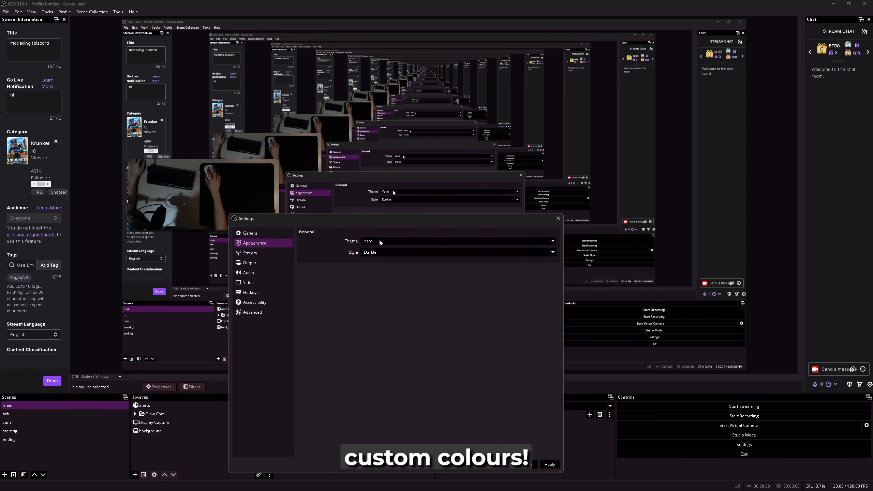
- Keep the Yami theme and try the Acri, Classic and Darkle interface styles in the appearance settings
left_click(378, 240)
left_click(375, 248)
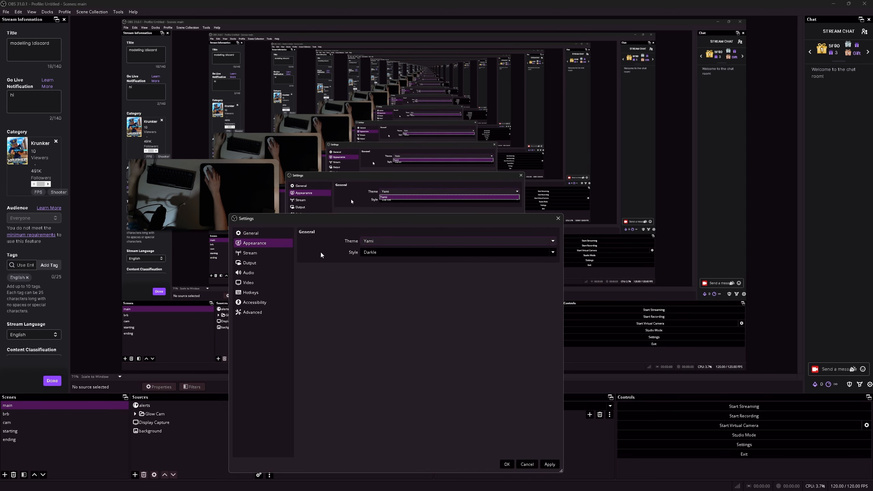
left_click(373, 253)
left_click(374, 260)
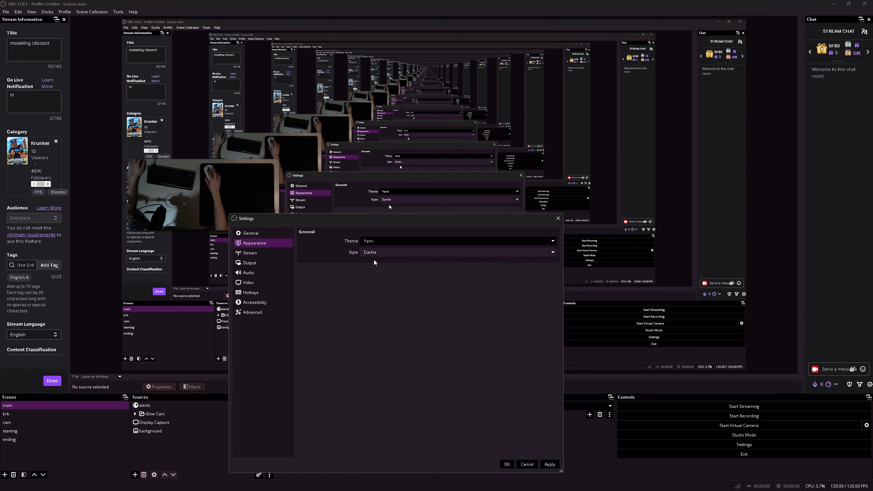
left_click(374, 258)
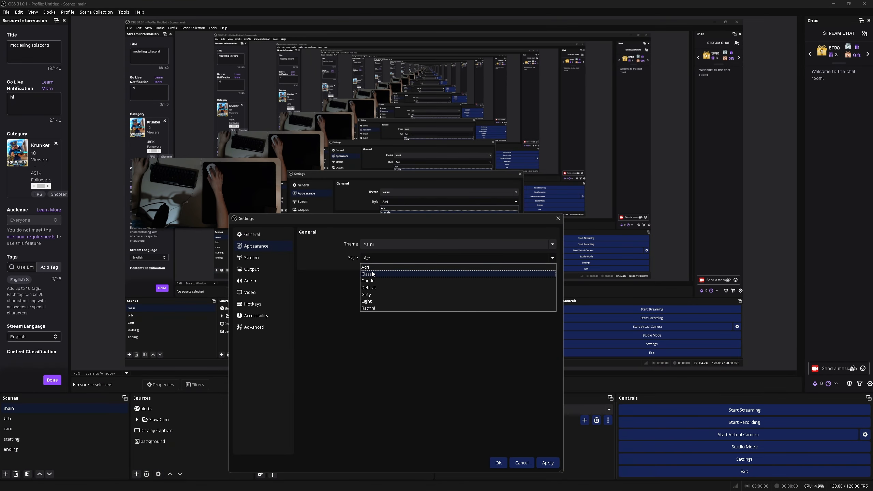
left_click(372, 272)
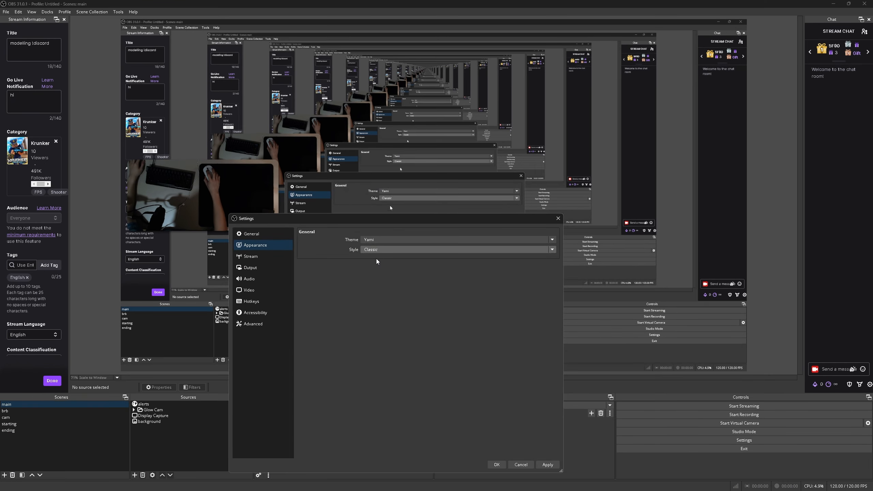
left_click(379, 251)
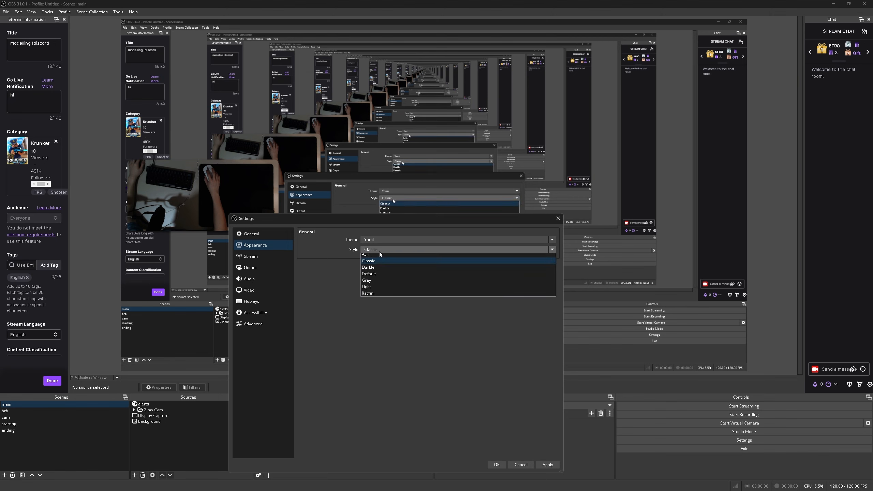
left_click(375, 270)
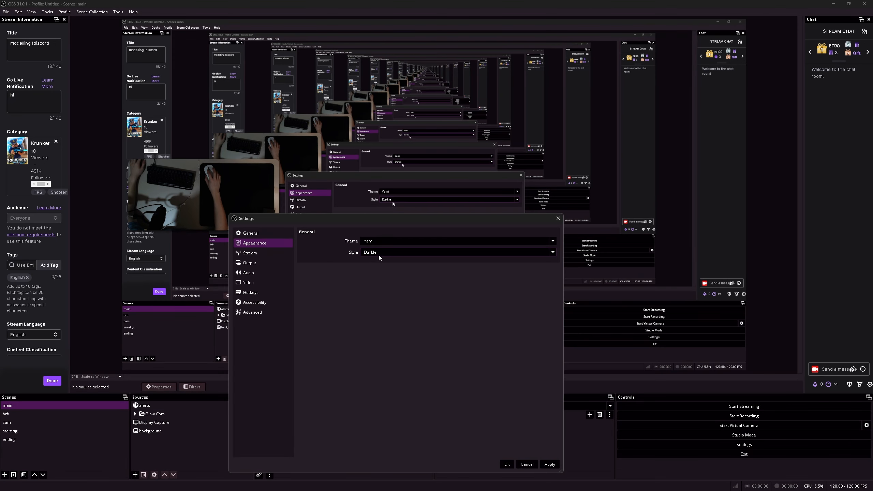
- Try the Default, Light and Rachni interface styles for the Yami theme
left_click(379, 253)
left_click(374, 278)
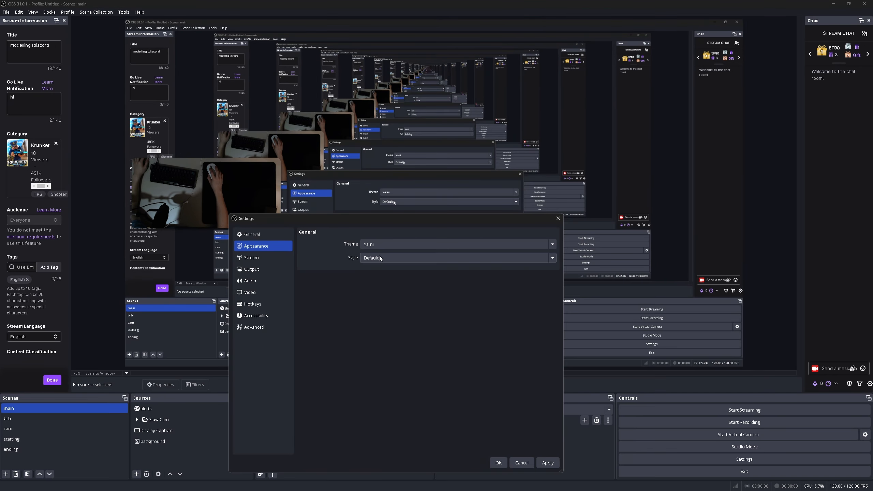
left_click(379, 257)
left_click(372, 287)
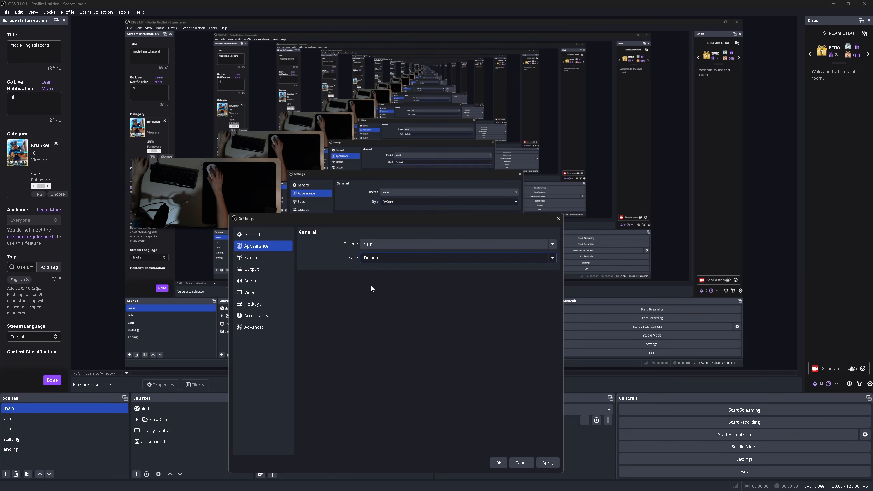
left_click(378, 259)
left_click(373, 302)
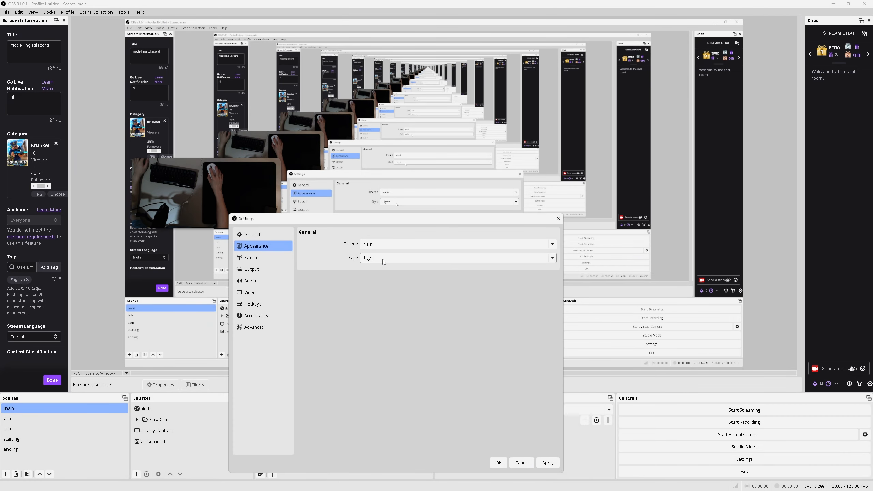
left_click(382, 259)
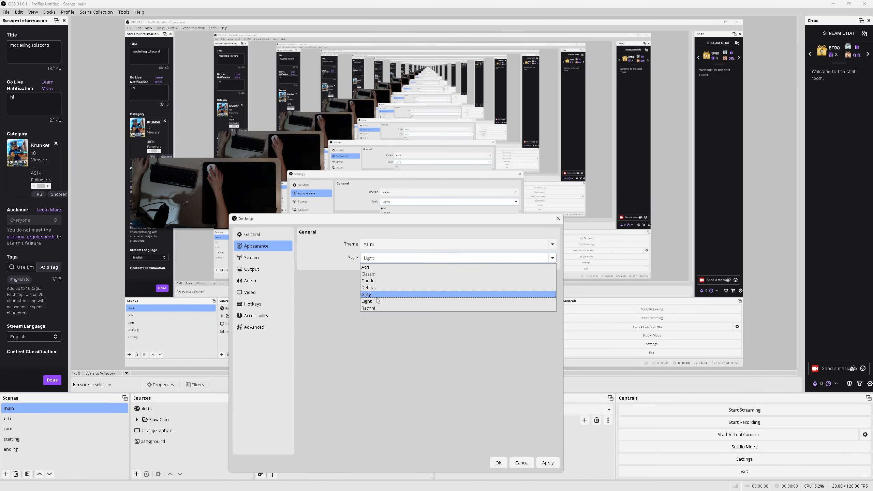
left_click(377, 308)
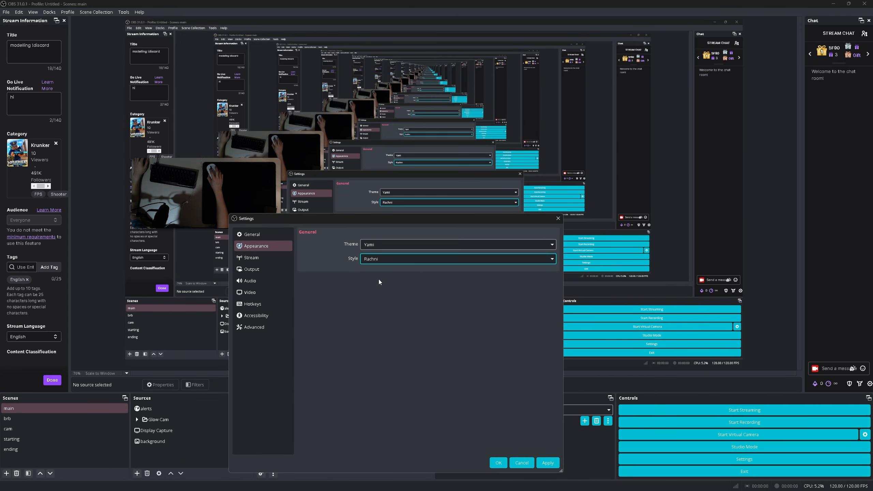
- Set the Yami theme's style to Classic
left_click(384, 258)
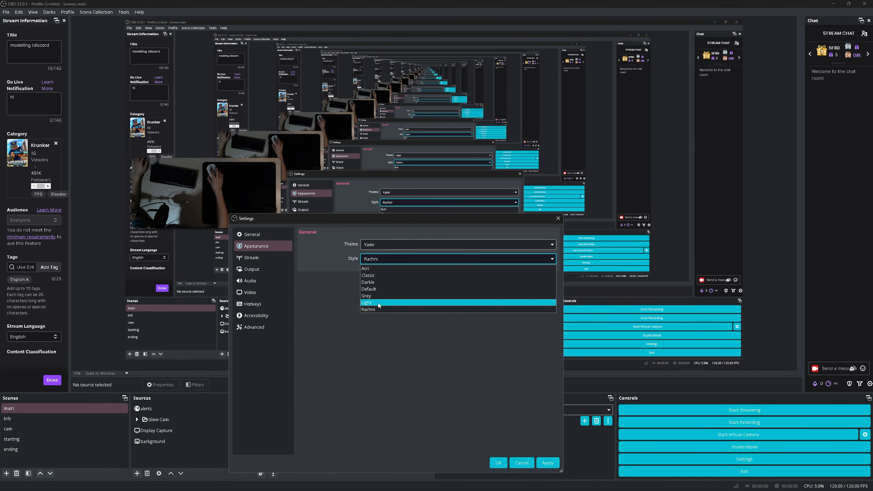
key("Escape")
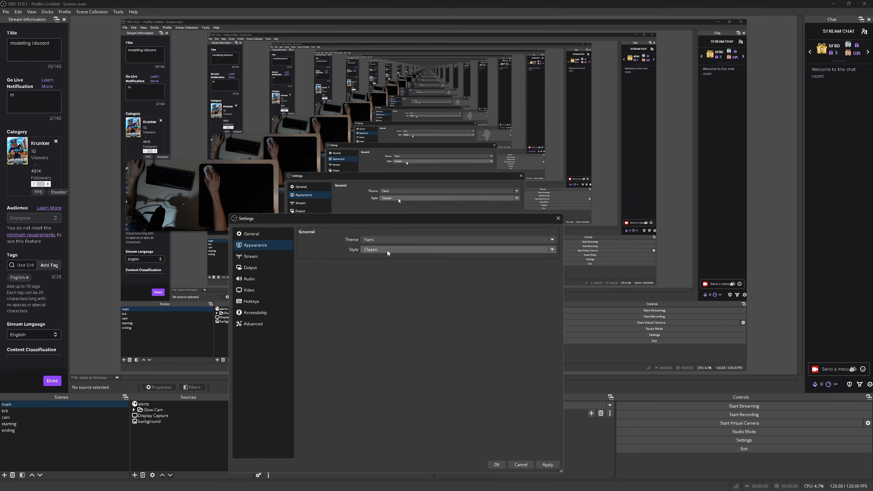
- Switch the Yami theme to its dark style with purple accents, and review the streaming service choices, keeping Twitch
left_click(387, 253)
left_click(383, 271)
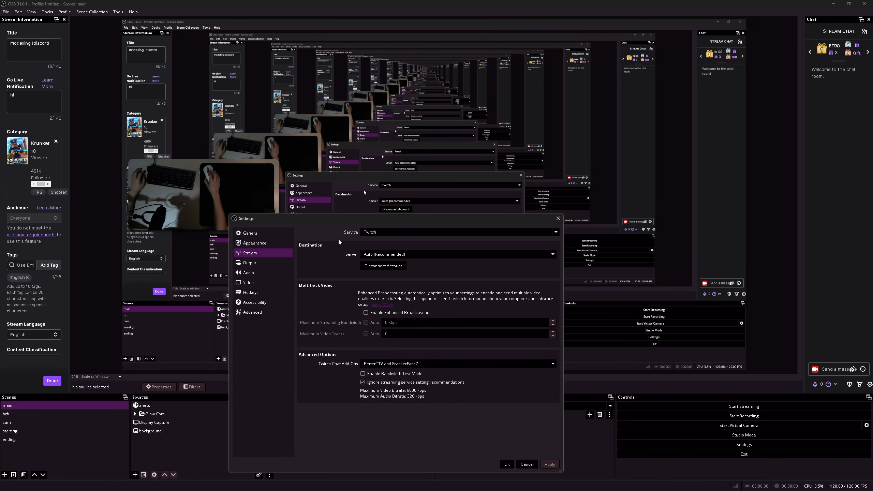
left_click(387, 235)
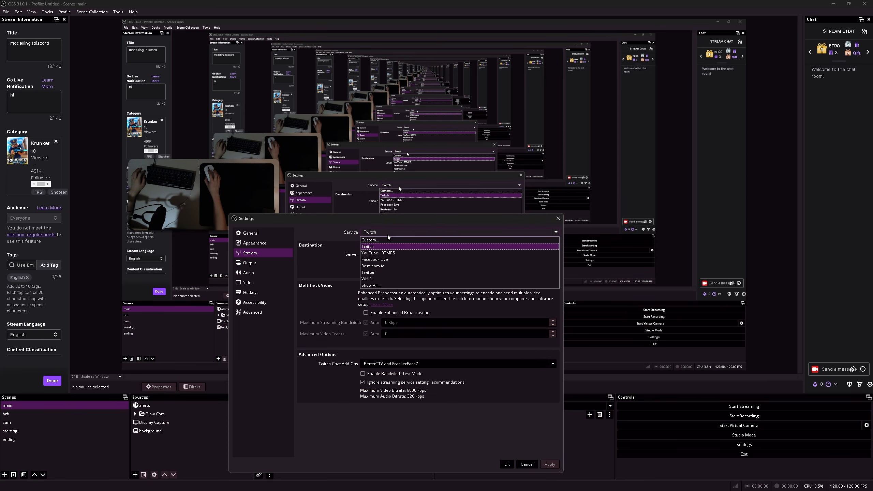
left_click(324, 231)
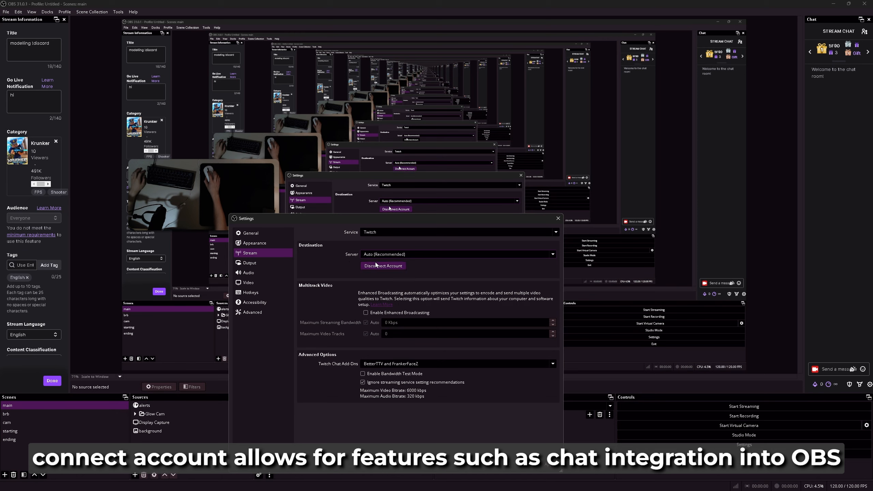
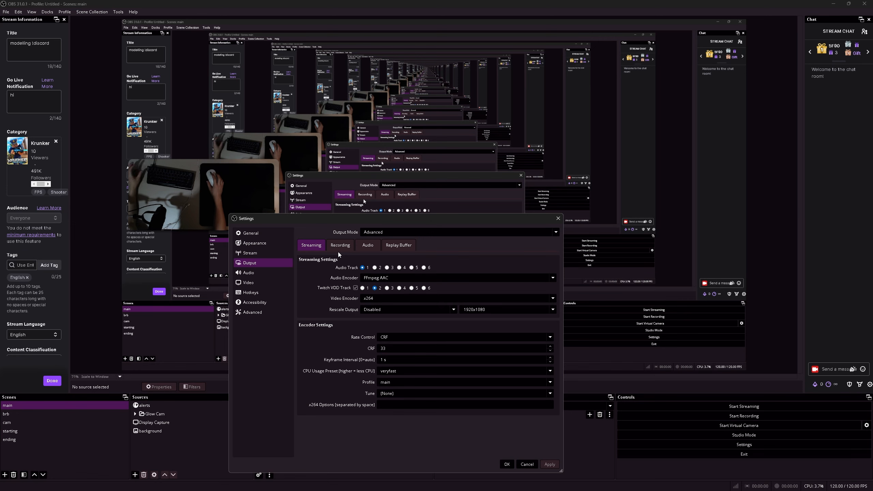
- Close the settings without saving and examine the audio devices and their app volumes in EarTrumpet, including Voicemeeter Input and AUX Input
left_click(527, 464)
right_click(382, 443)
left_click(395, 438)
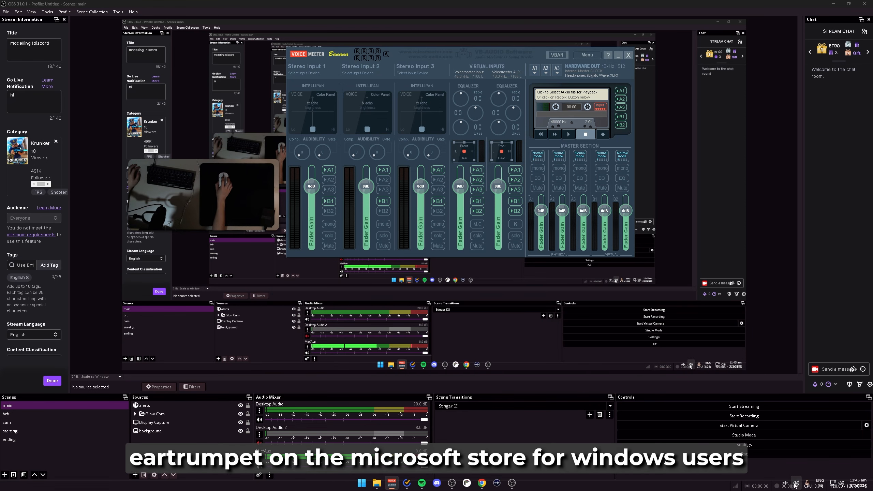
left_click(796, 483)
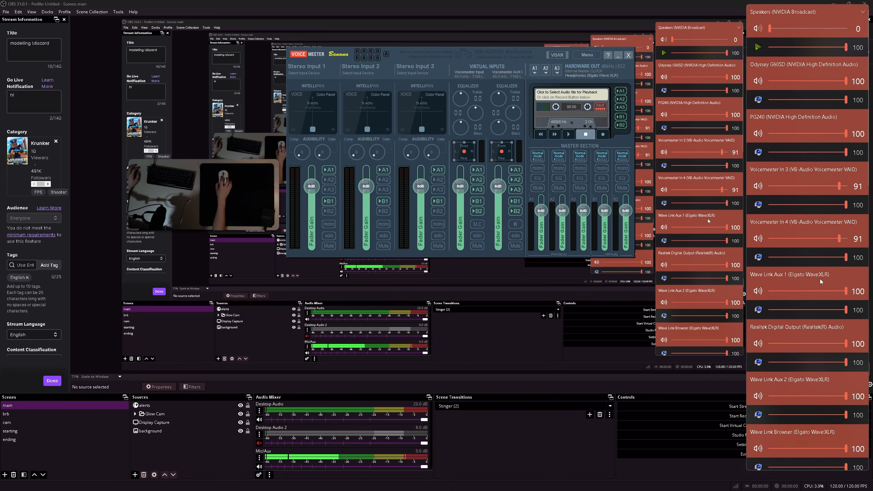
scroll(796, 311, "down", 5)
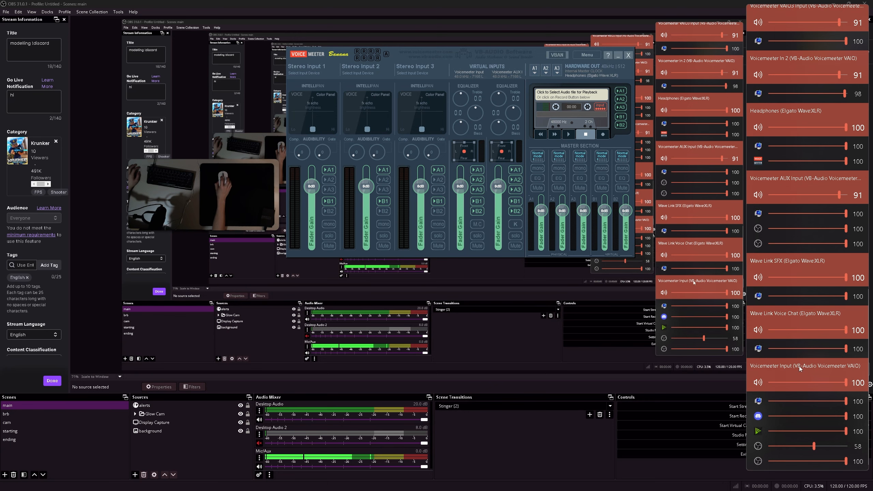
scroll(756, 347, "up", 4)
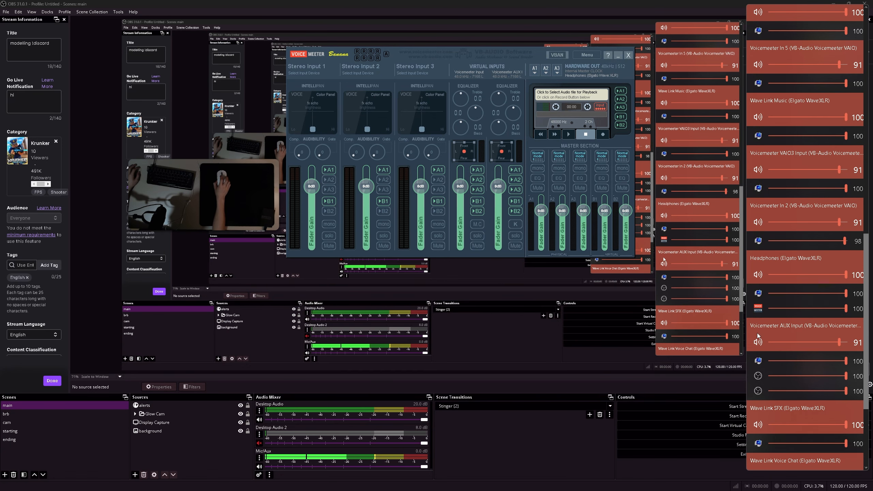
scroll(767, 339, "down", 4)
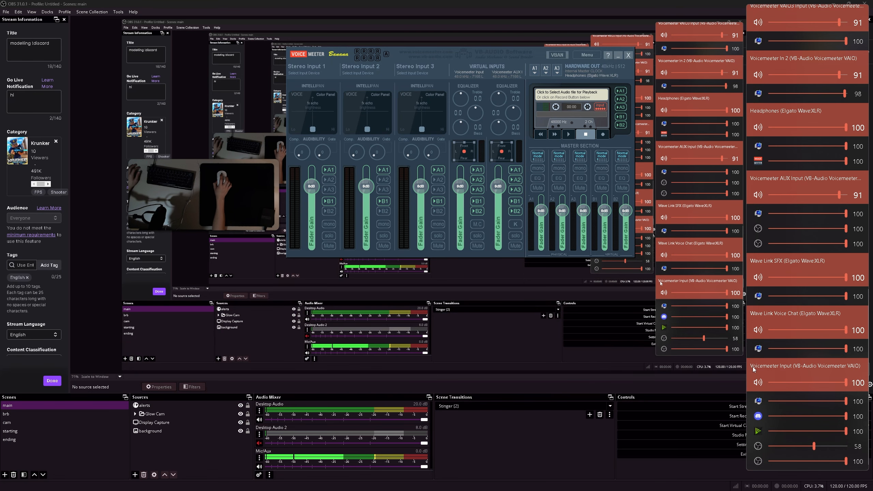
- Check the A1 hardware output in Voicemeeter and the Desktop Audio device choices in the OBS audio settings
left_click(534, 69)
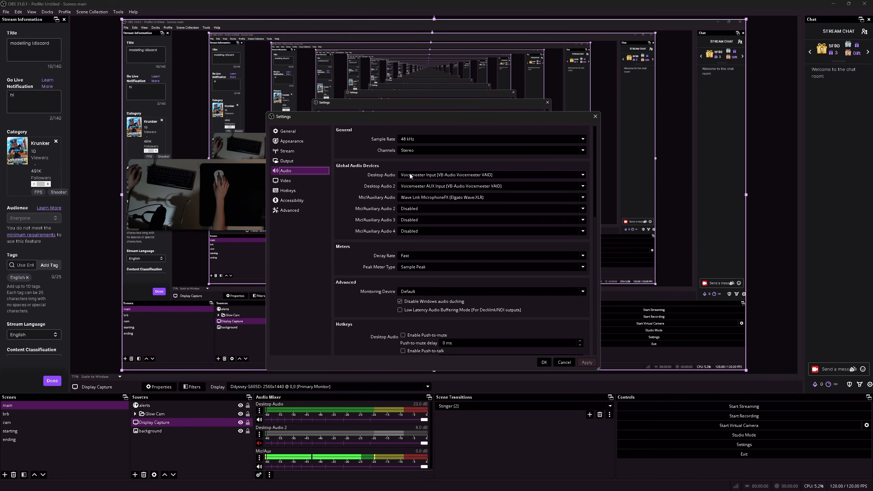
left_click(410, 176)
left_click(417, 167)
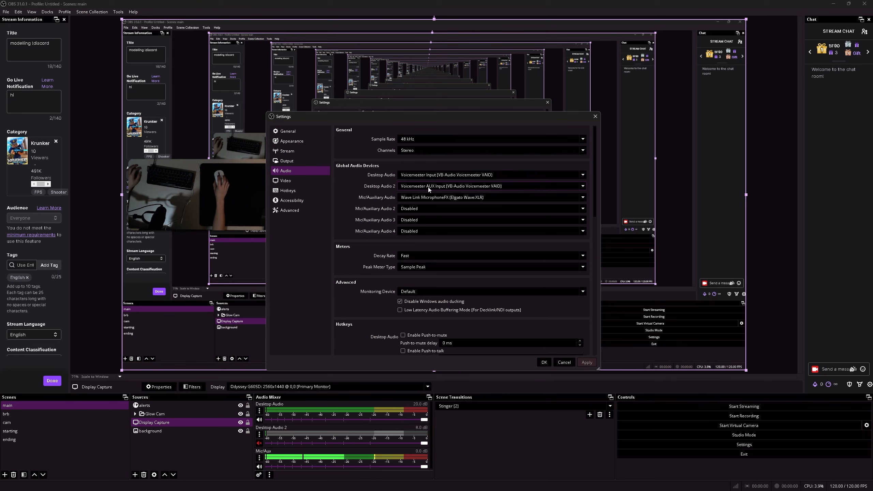
- Review the streaming video encoder and rescale output choices, keeping x264, Disabled and 1920x1080
left_click(297, 160)
left_click(405, 196)
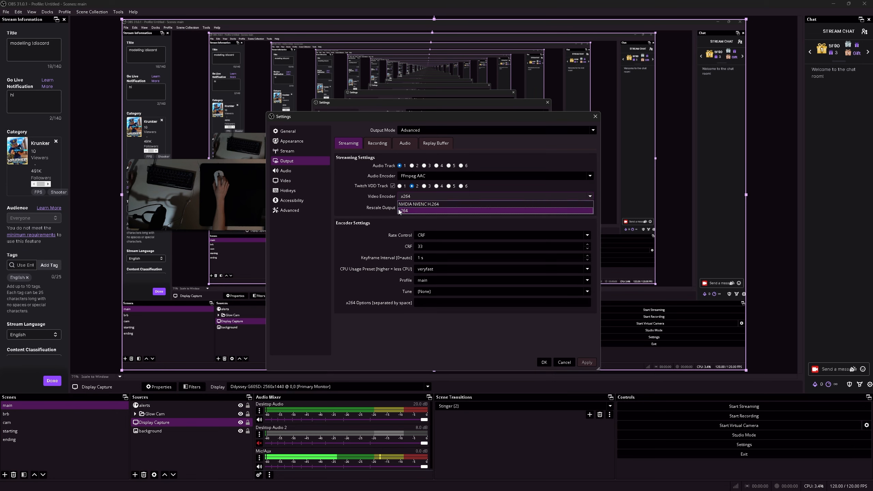
left_click(404, 199)
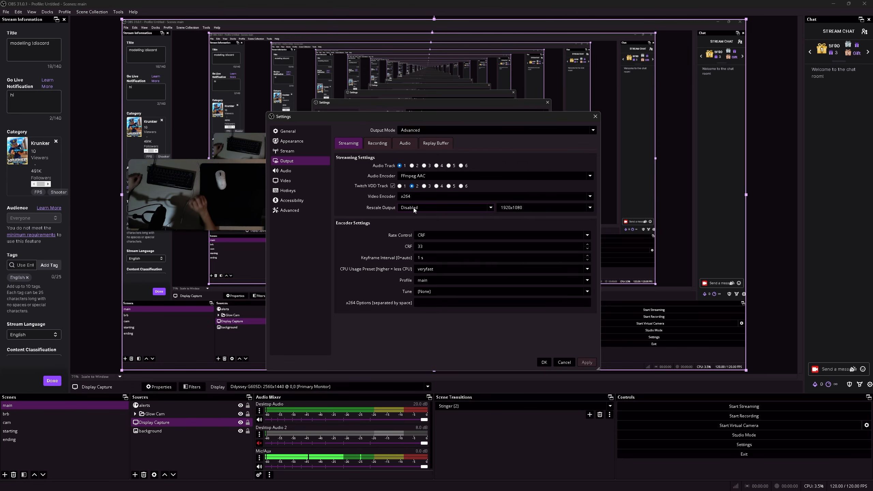
left_click(543, 207)
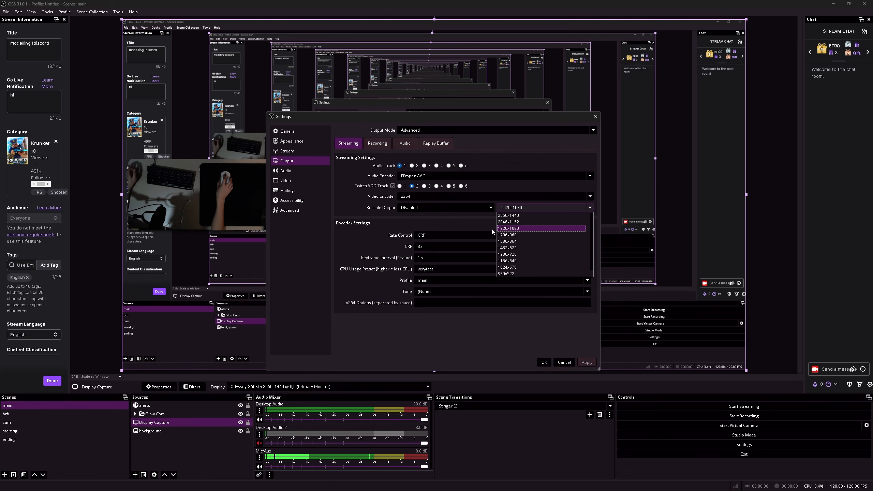
left_click(454, 221)
left_click(446, 207)
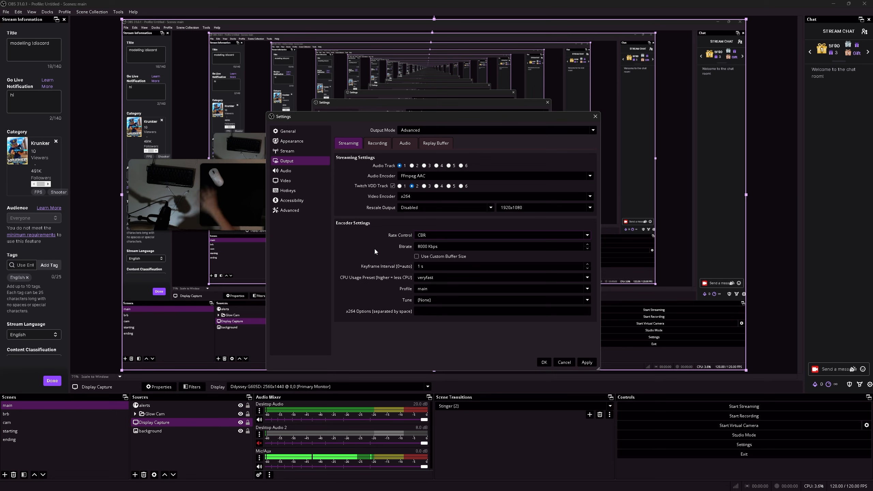
left_click(591, 208)
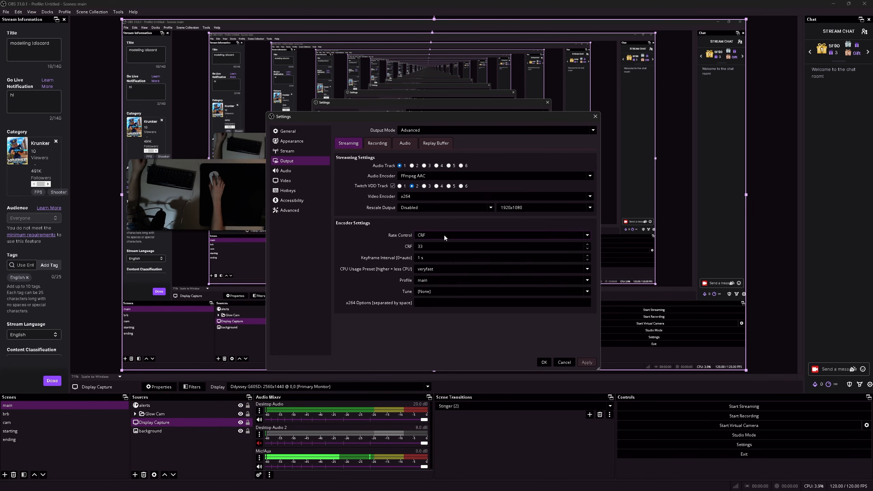
- Set the streaming rate control to CBR and check the service recommendation options in the stream settings
left_click(444, 234)
left_click(443, 242)
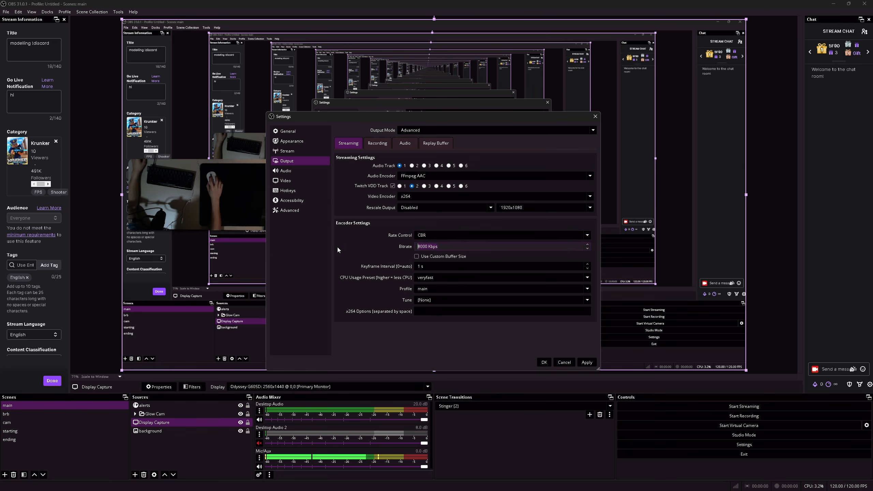
left_click(309, 152)
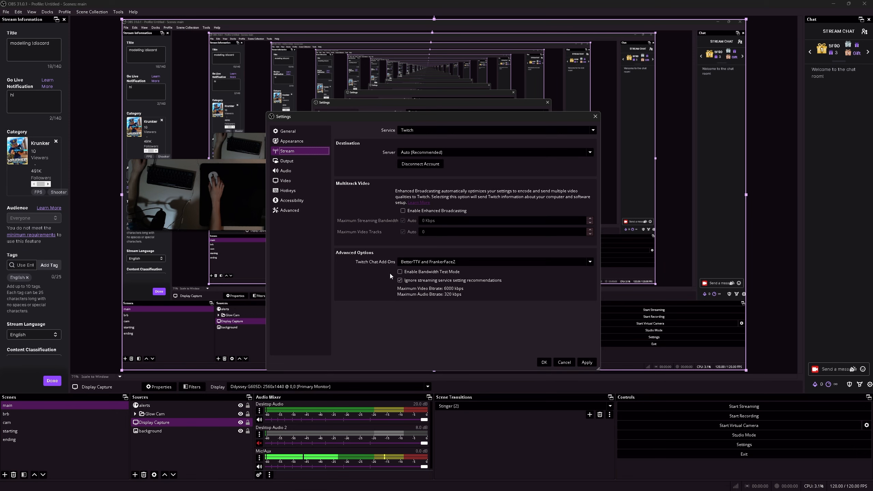
left_click(299, 160)
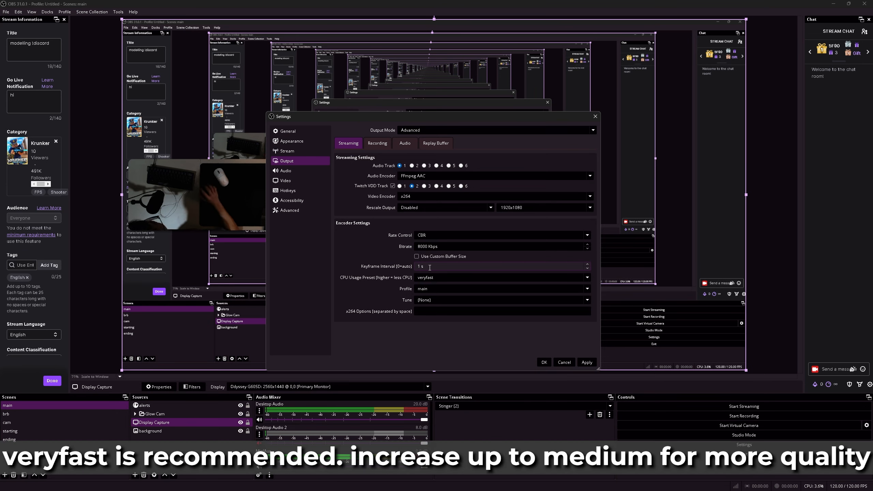
- Review the streaming encoder's CPU usage preset, profile and tune choices, keeping veryfast, main and (None)
left_click(435, 277)
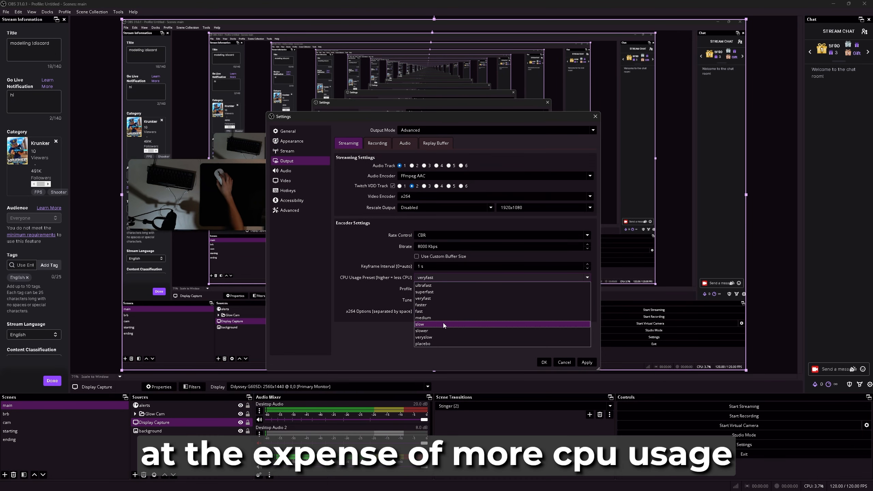
key("Escape")
left_click(435, 290)
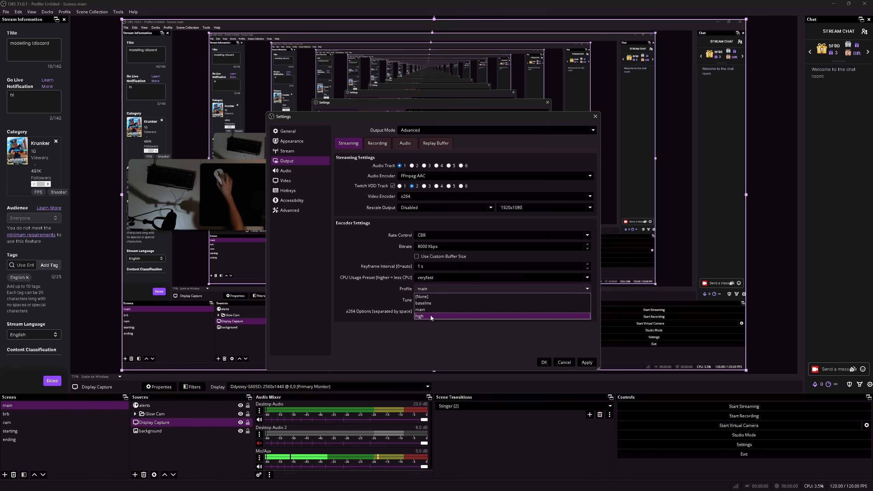
left_click(430, 310)
left_click(444, 302)
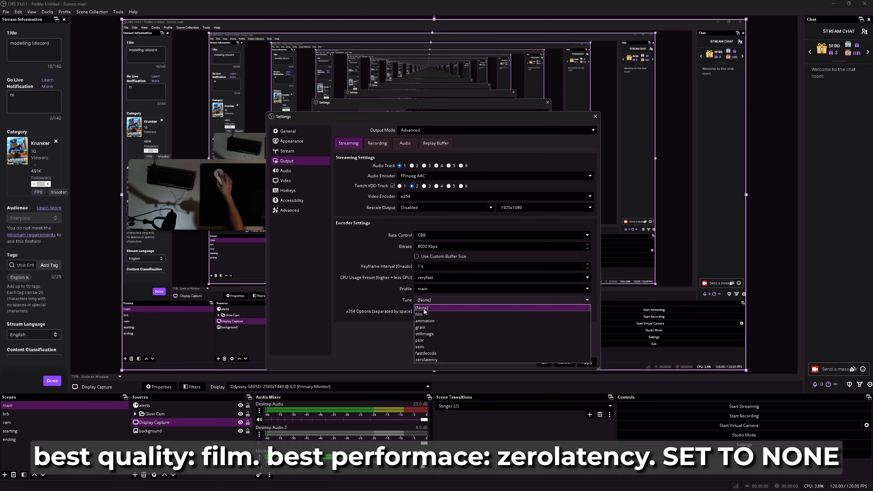
left_click(358, 292)
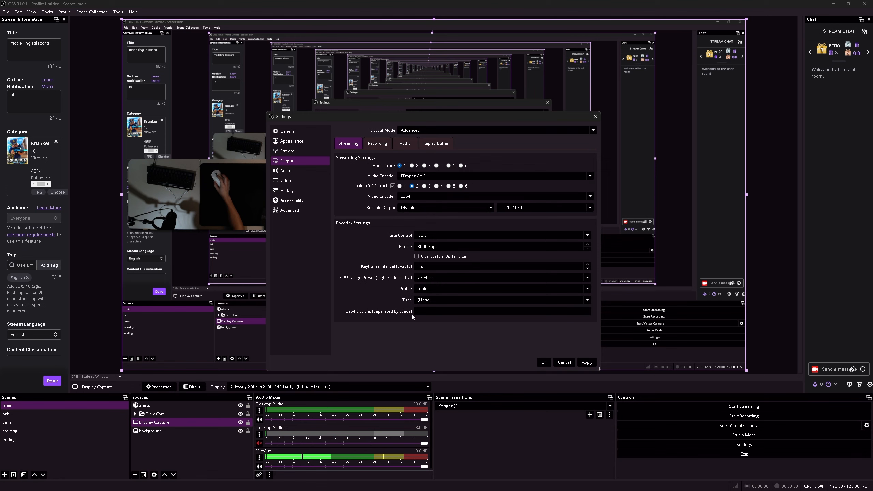
- Try the ABR and VBR rate controls for the streaming encoder, ending with CRF selected
left_click(423, 235)
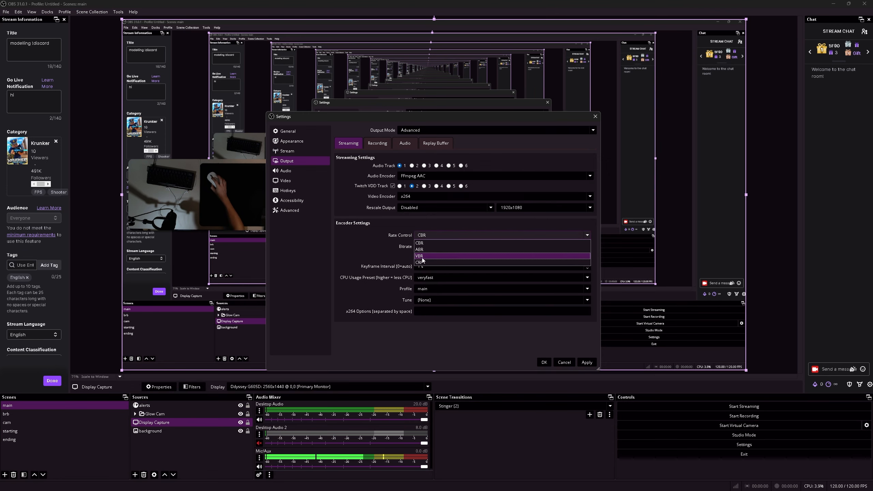
left_click(429, 249)
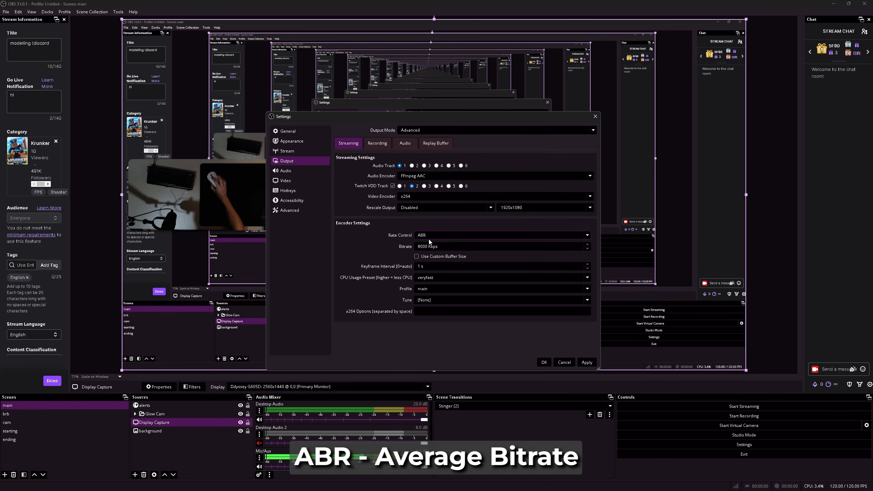
left_click(429, 235)
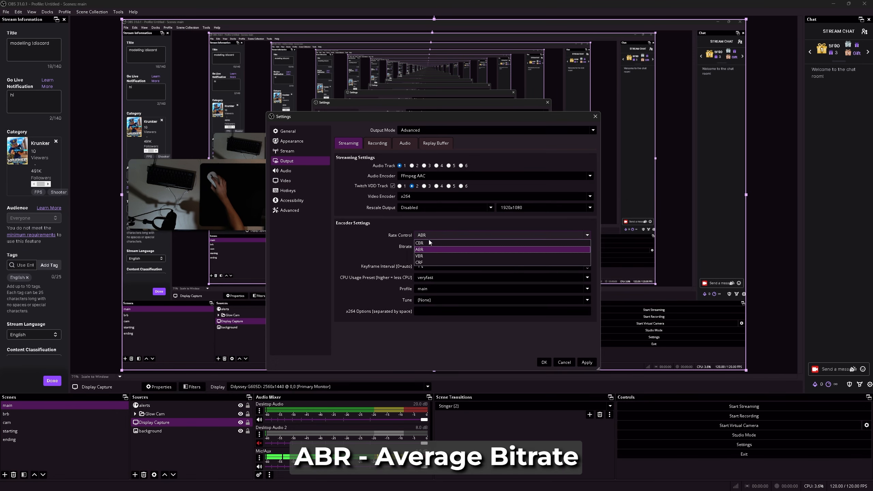
left_click(425, 257)
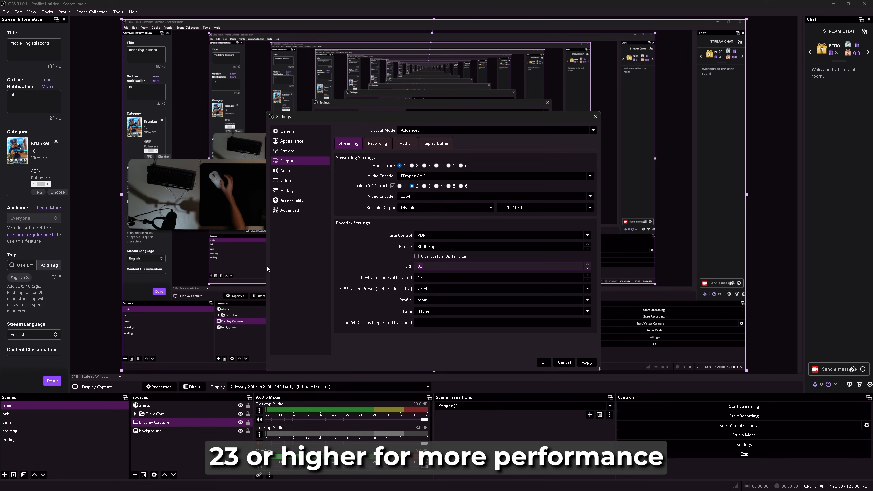
left_click(447, 235)
left_click(426, 268)
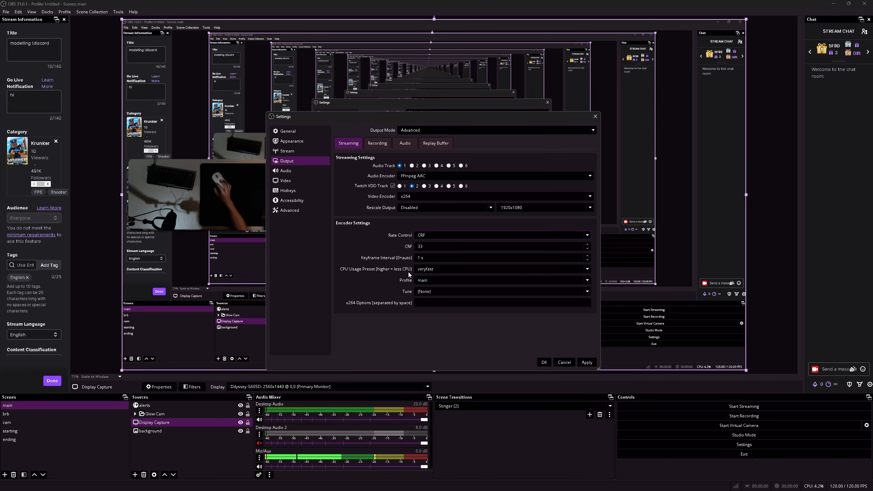
- Switch the streaming rate control to VBR once more for comparison and return it to CRF
left_click(427, 234)
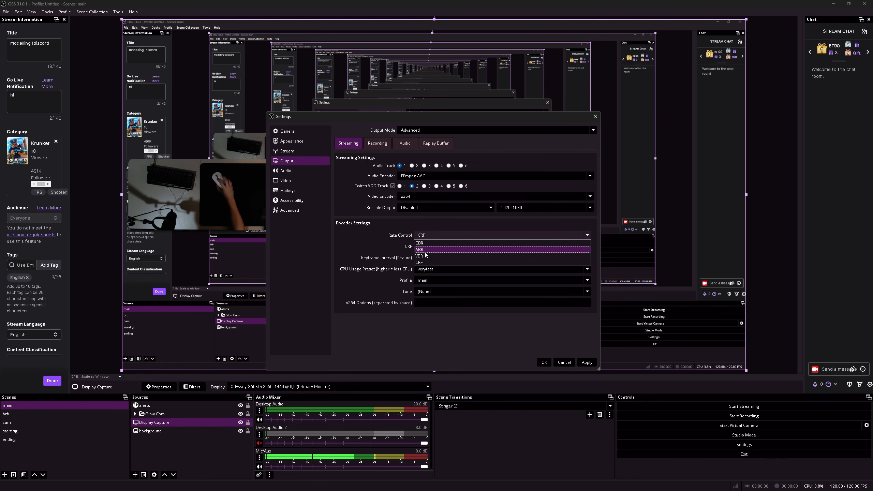
left_click(426, 253)
left_click(435, 236)
left_click(422, 264)
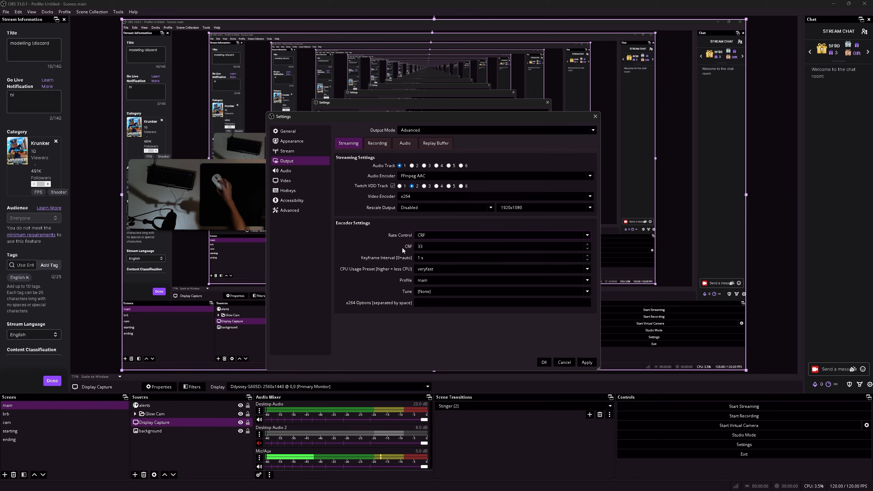
- Check the automatic remux to mp4 option and the recording format choices, keeping Matroska Video (.mkv)
left_click(378, 144)
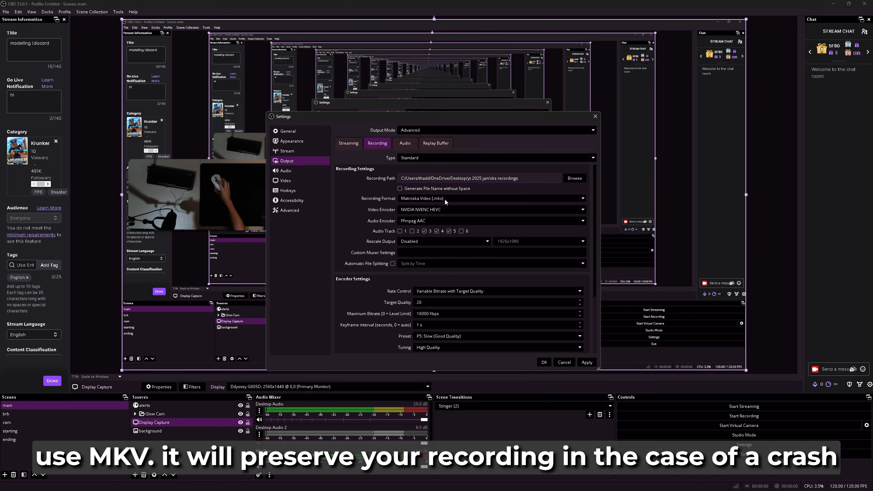
left_click(299, 209)
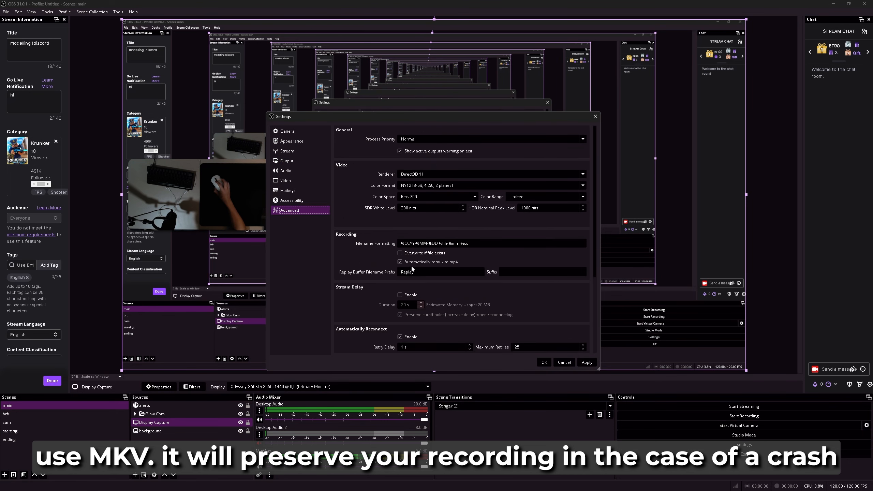
left_click(310, 161)
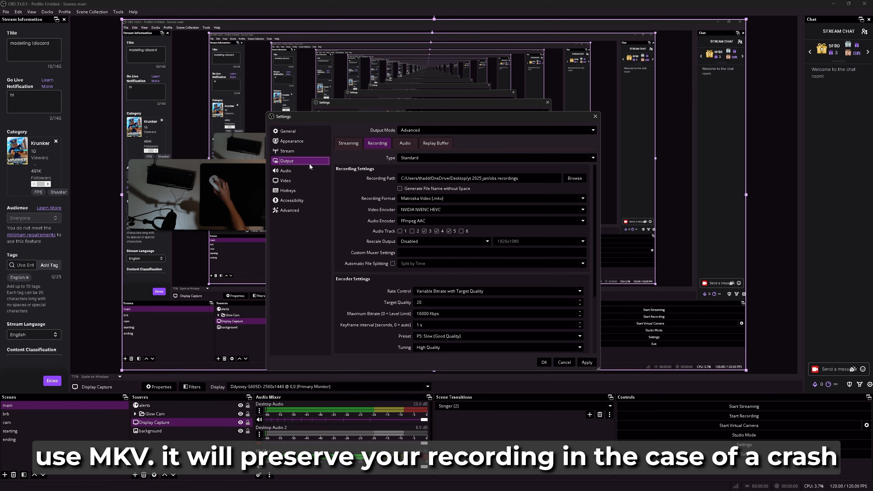
left_click(444, 199)
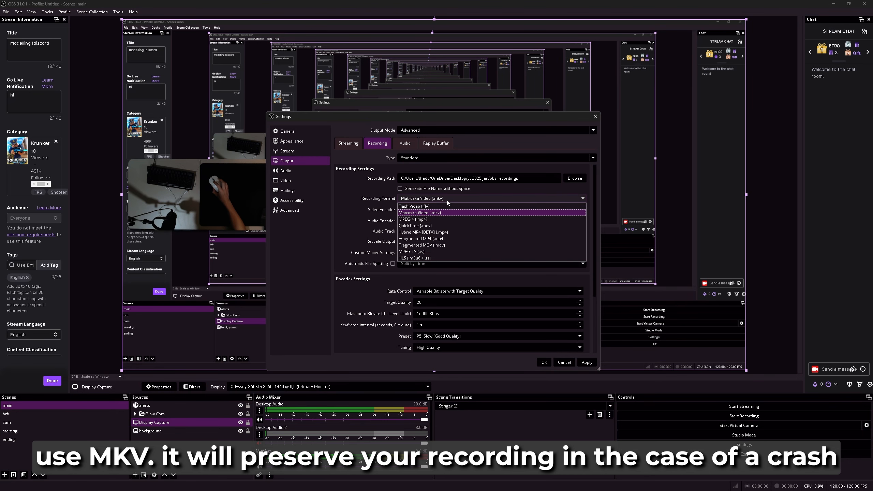
left_click(492, 191)
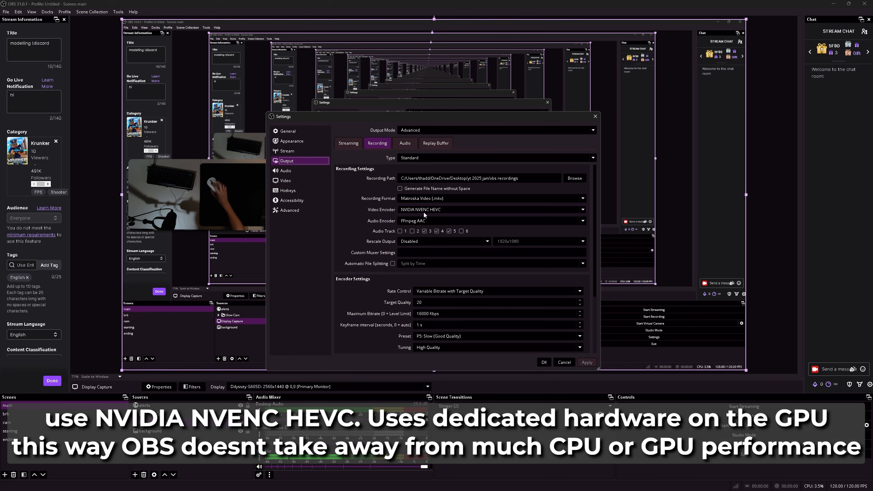
- Review the recording video encoder choices, keeping NVIDIA NVENC HEVC
left_click(423, 212)
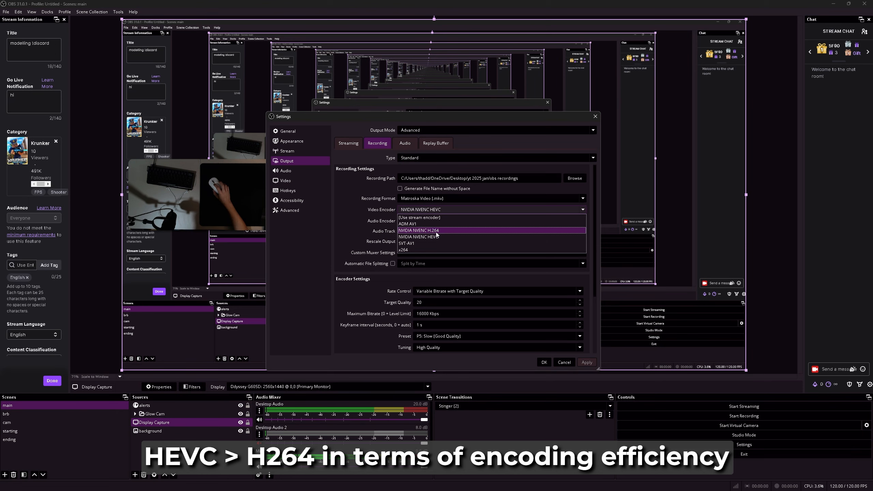
left_click(438, 237)
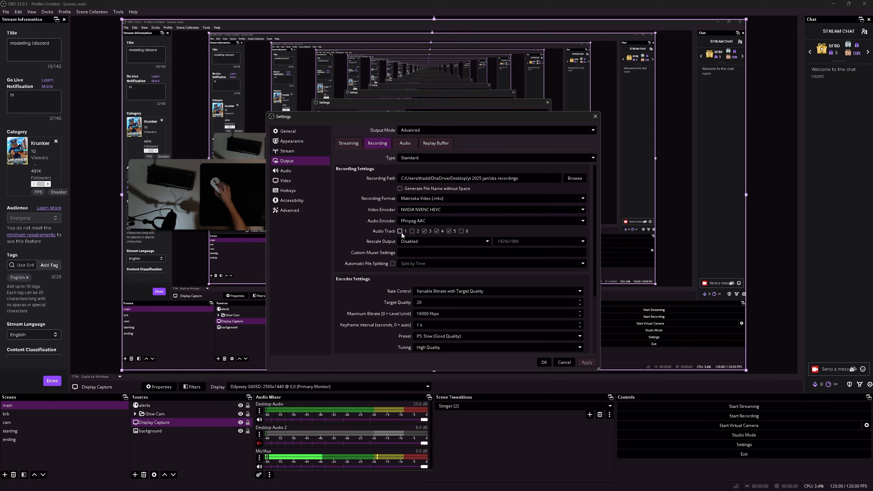
- Compare the recording's audio tracks with each source's track assignments in Advanced Audio Properties, and review the audio encoder choices, keeping FFmpeg AAC
left_click(448, 231)
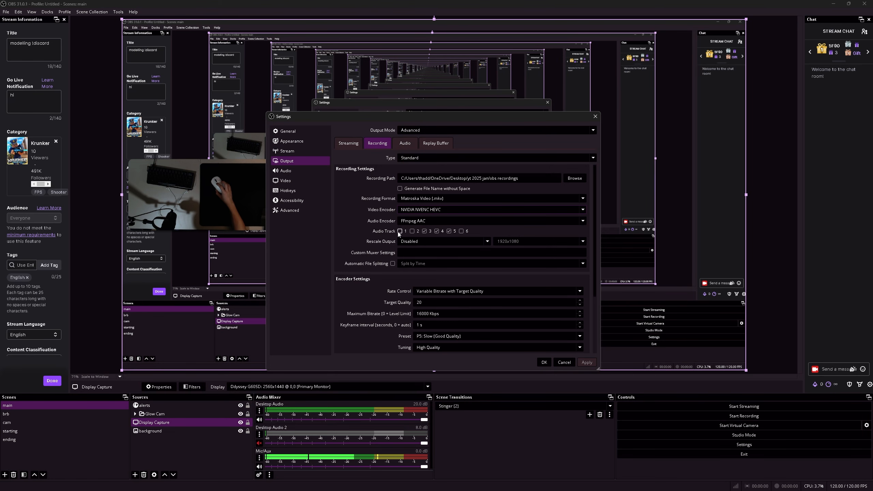
left_click(556, 363)
left_click(259, 474)
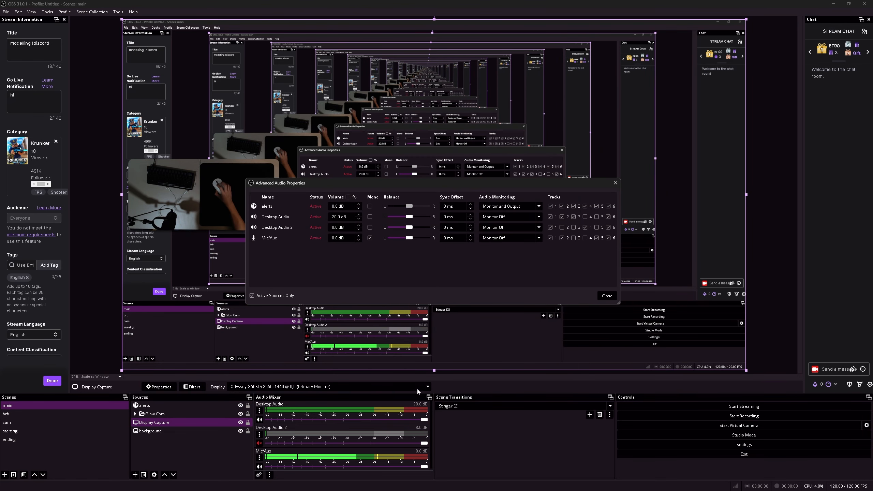
left_click(573, 227)
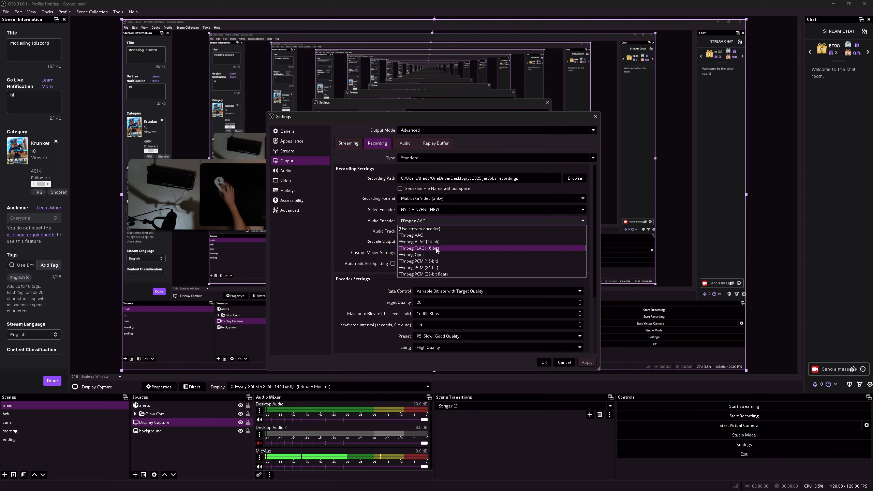
left_click(366, 252)
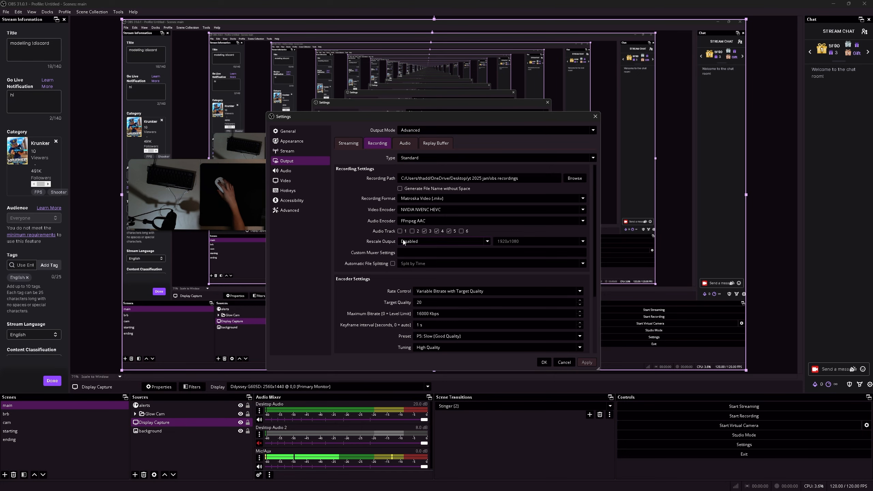
- Try lower and higher bitrates for the recording encoder under Constant Bitrate rate control
scroll(404, 243, "down", 4)
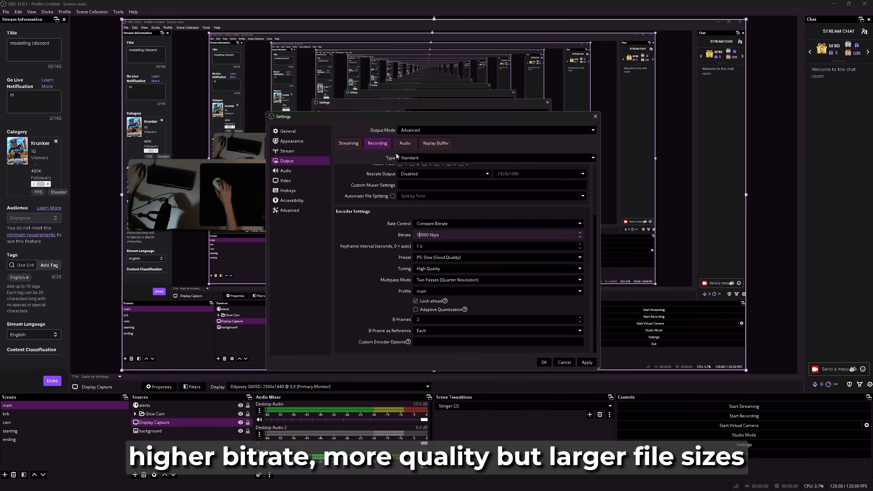
key("Down")
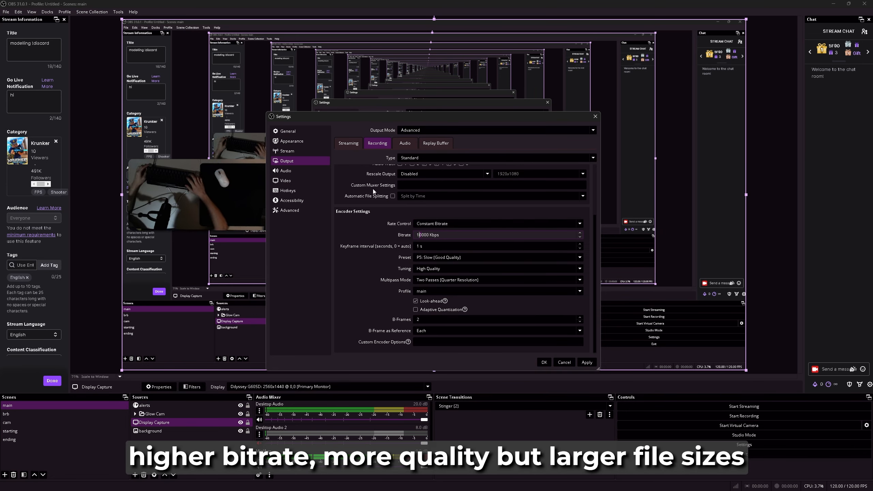
key("Left")
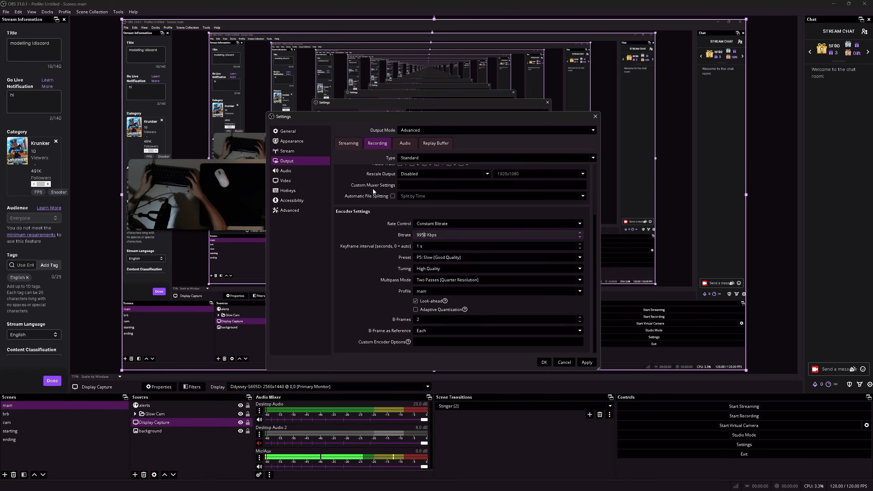
key("Delete")
key("Delete")
key("Delete")
type("4000")
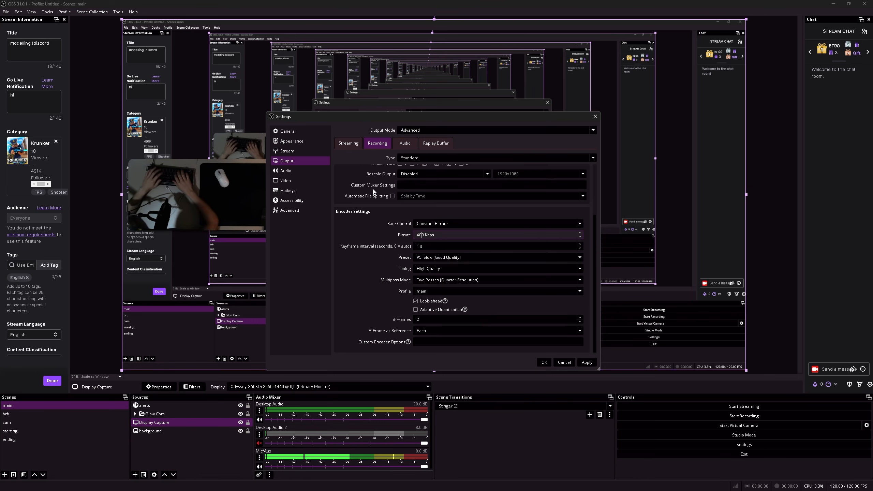
key("BackSpace")
key("BackSpace")
key("BackSpace")
key("BackSpace")
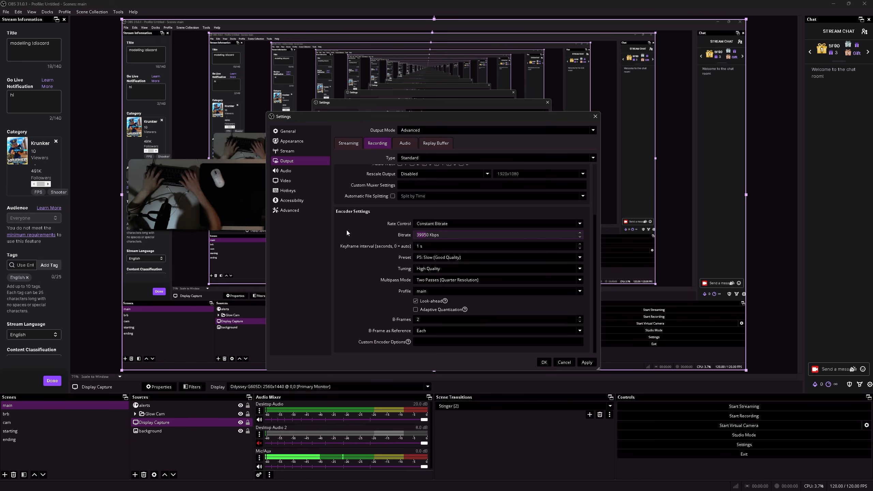
- Set the recording encoder's constant bitrate to 25000 Kbps
type("1600")
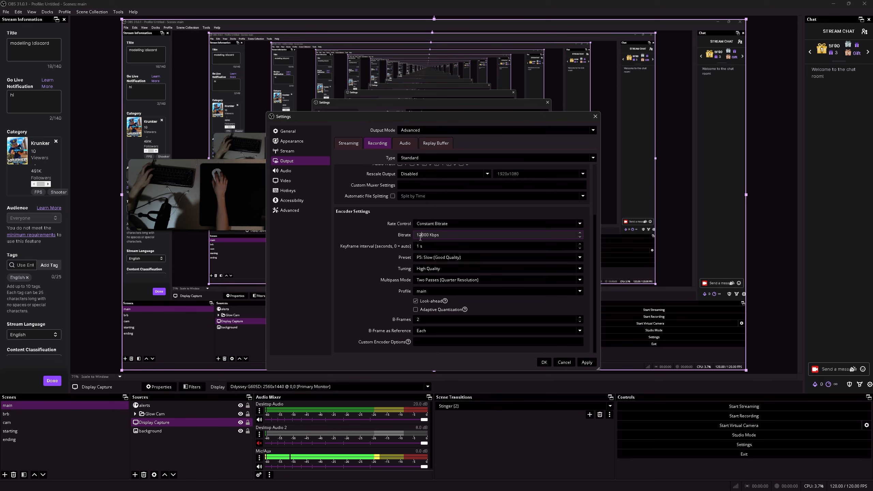
left_click(422, 234)
key("BackSpace")
type("2")
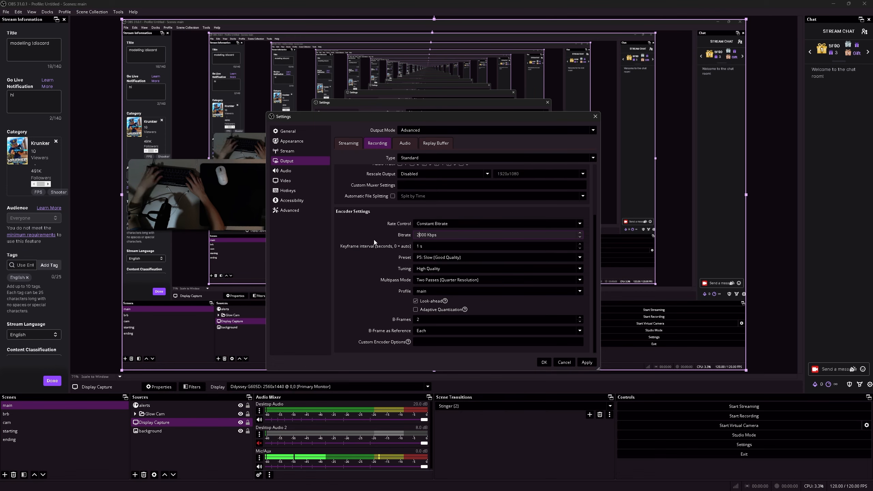
type("5")
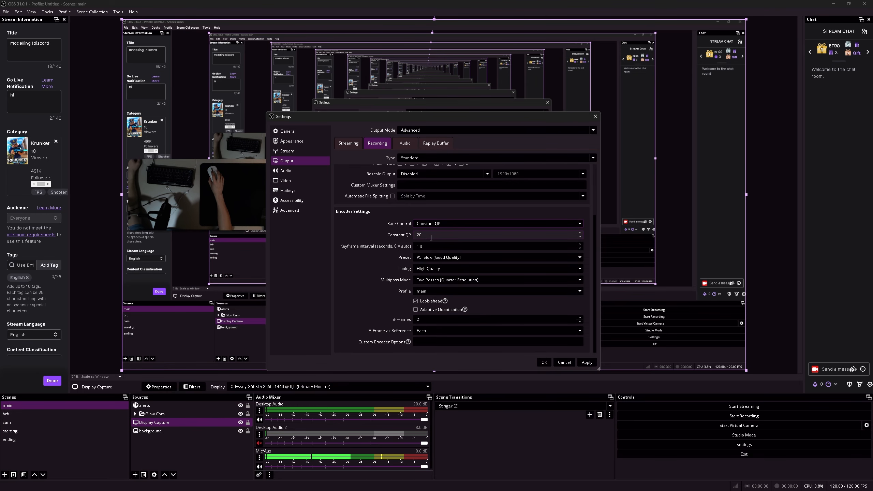
- Change the recording rate control from Constant QP to Variable Bitrate and set the bitrate to 10000 Kbps
left_click(437, 224)
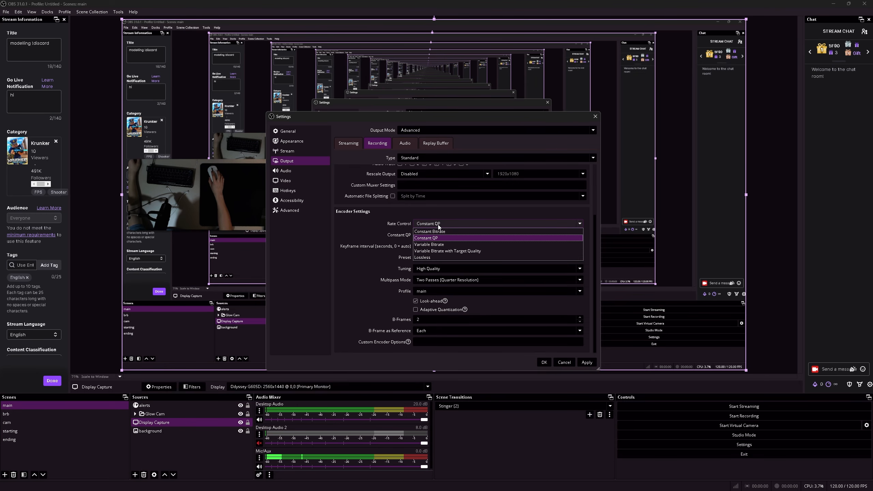
left_click(436, 231)
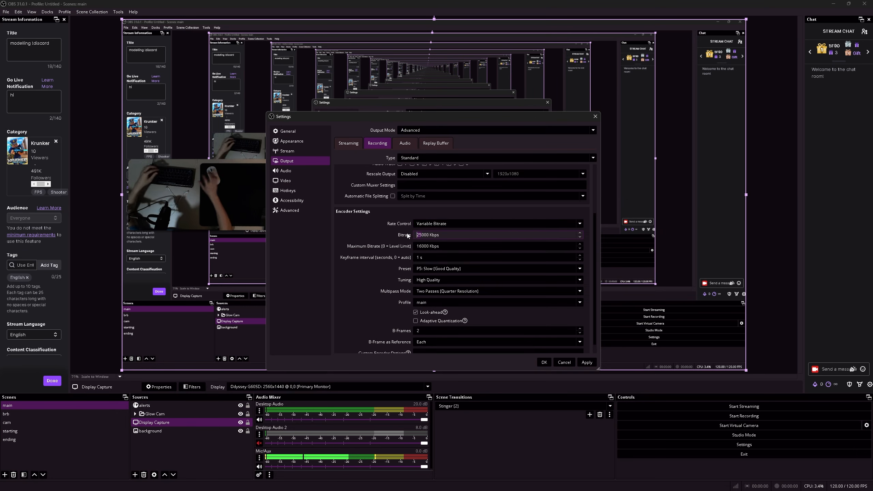
type("10")
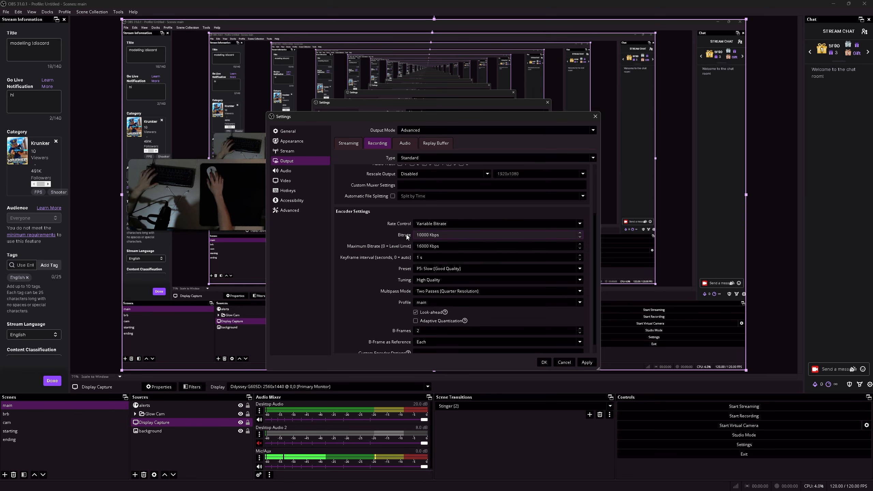
- Check the maximum bitrate and Variable Bitrate with Target Quality, and return the recording rate control to Constant Bitrate
left_click(417, 246)
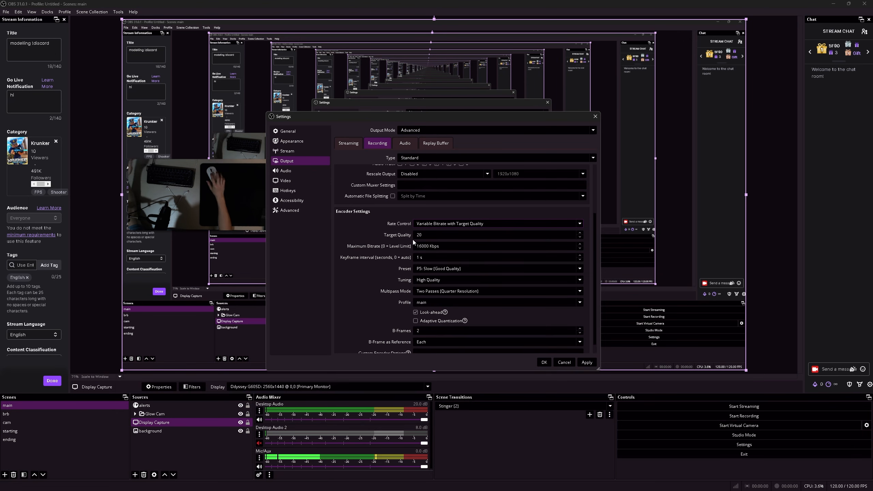
left_click(430, 223)
left_click(429, 268)
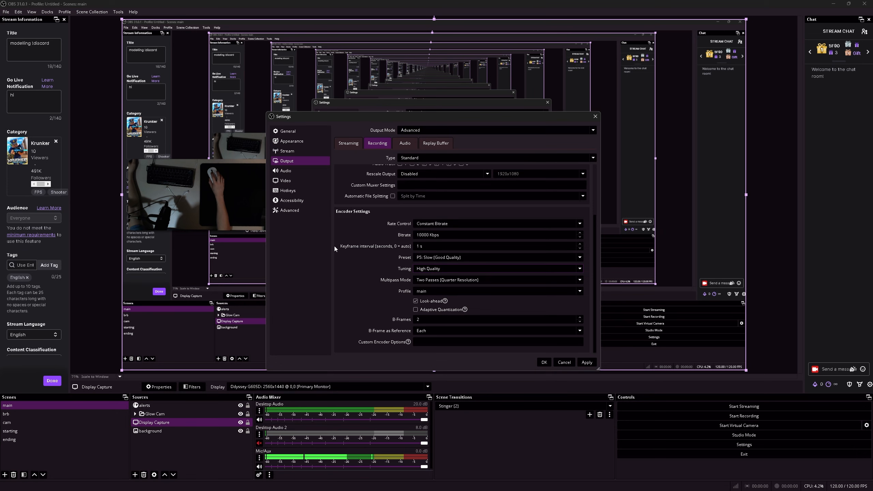
- Review the recording encoder's preset and tuning choices, keeping P5: Slow (Good Quality) and High Quality
left_click(421, 258)
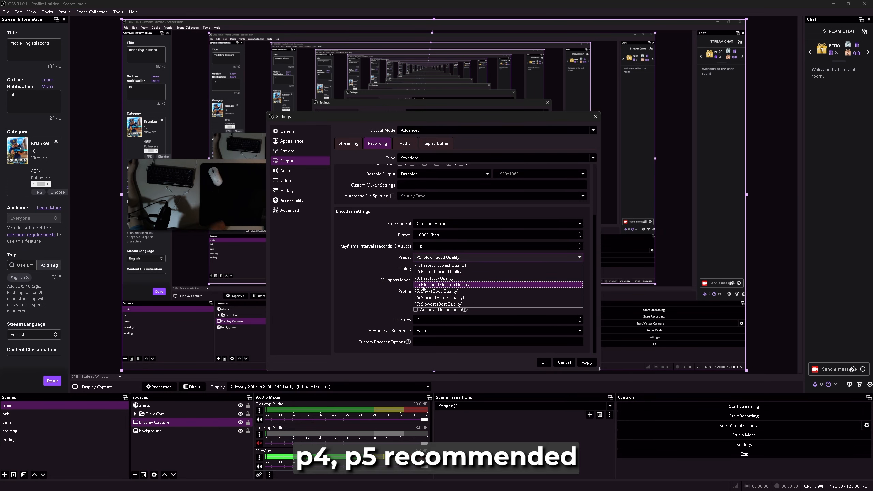
left_click(440, 291)
left_click(442, 269)
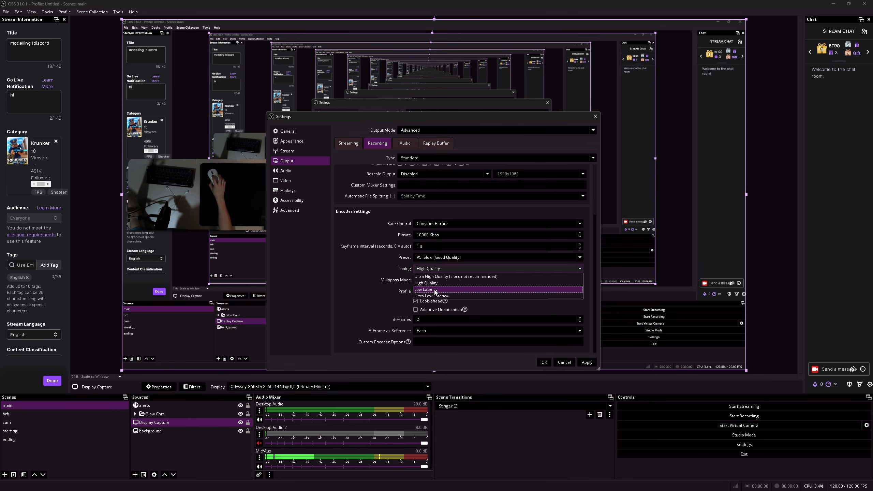
left_click(437, 283)
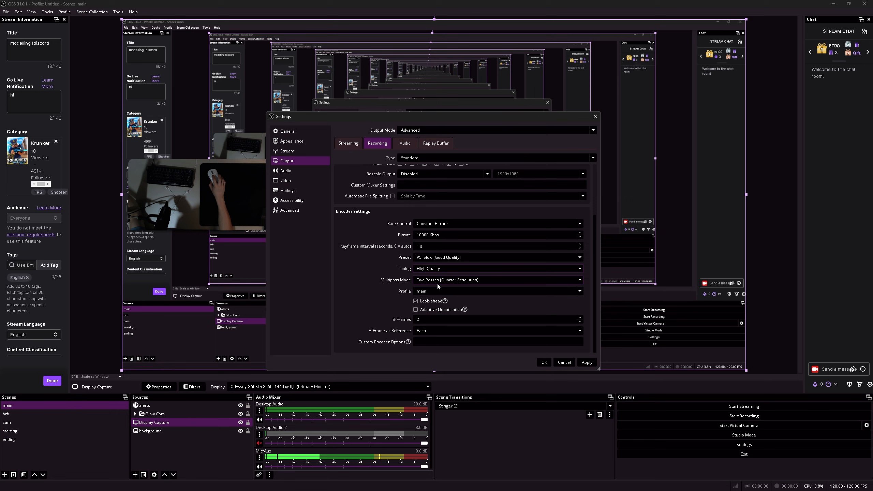
- Review the recording encoder's multipass mode, profile and look-ahead options, keeping Two Passes (Quarter Resolution), main and look-ahead enabled
left_click(437, 282)
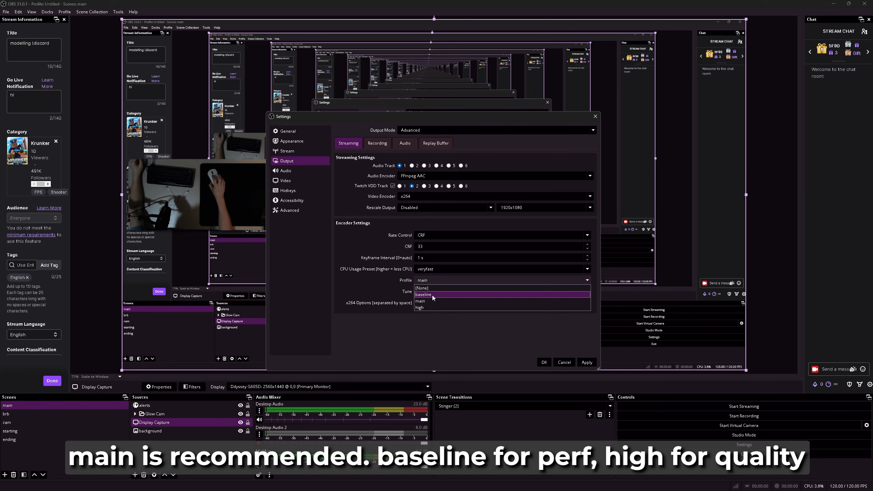
left_click(378, 287)
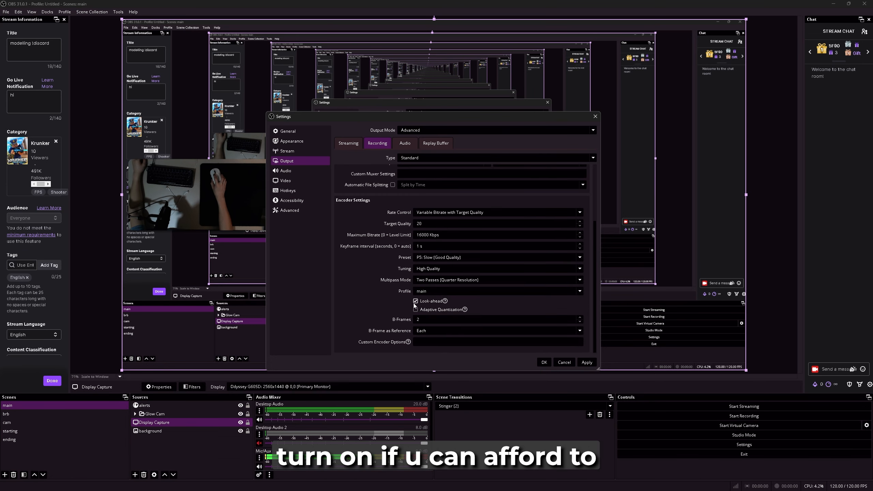
mouse_move(414, 304)
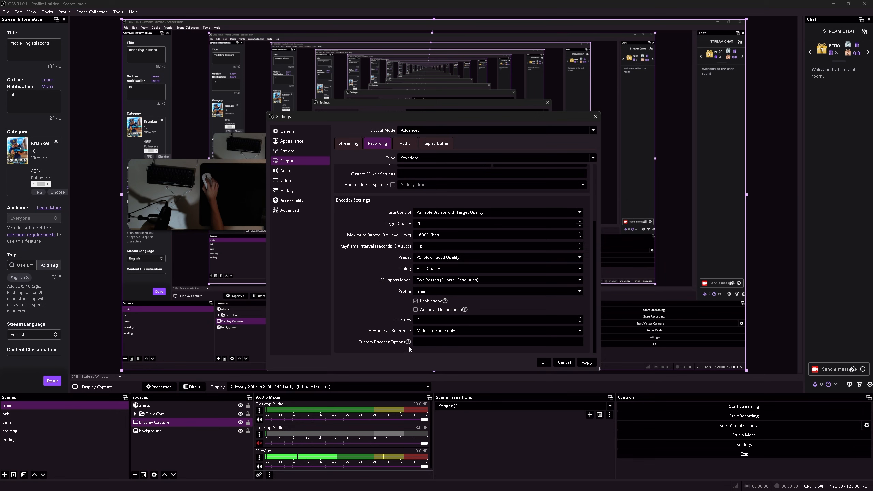
- Review the sample rate and channel choices in the audio settings, keeping 48 kHz and Stereo
left_click(291, 171)
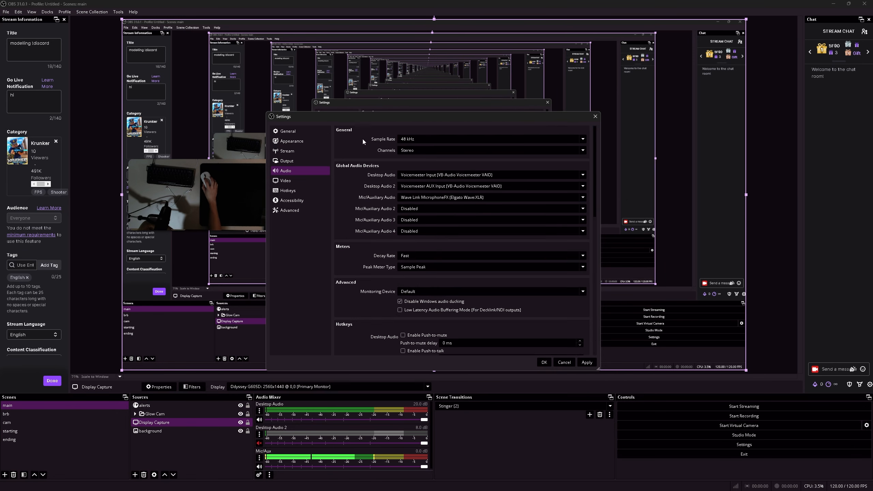
left_click(406, 140)
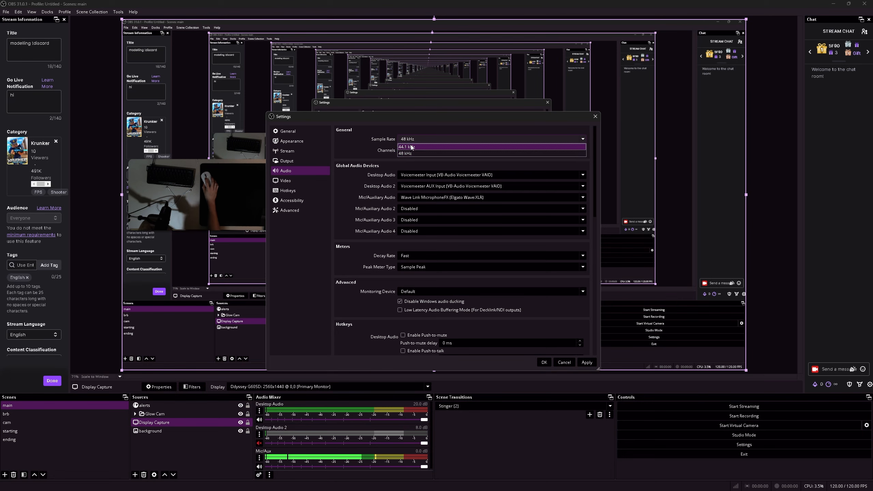
left_click(403, 155)
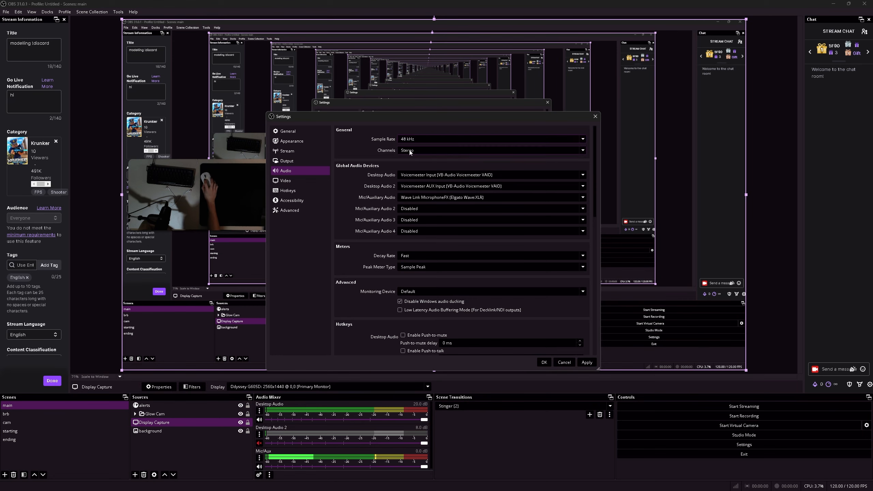
left_click(407, 151)
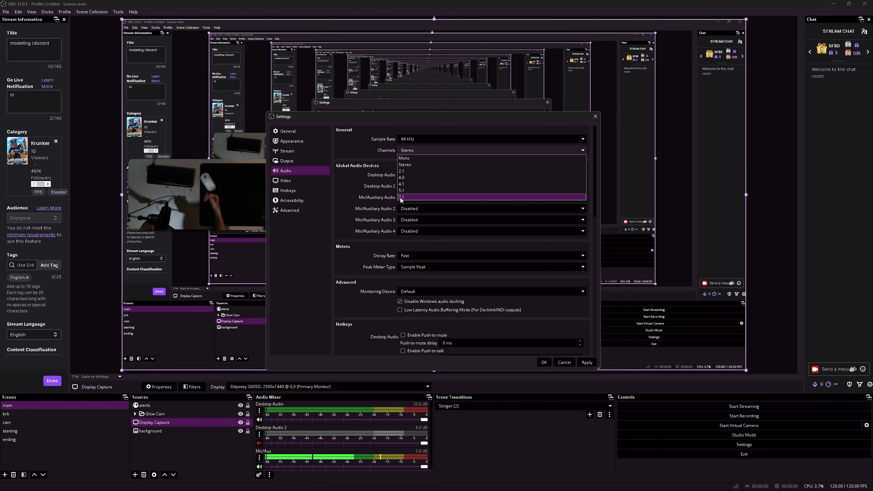
left_click(350, 138)
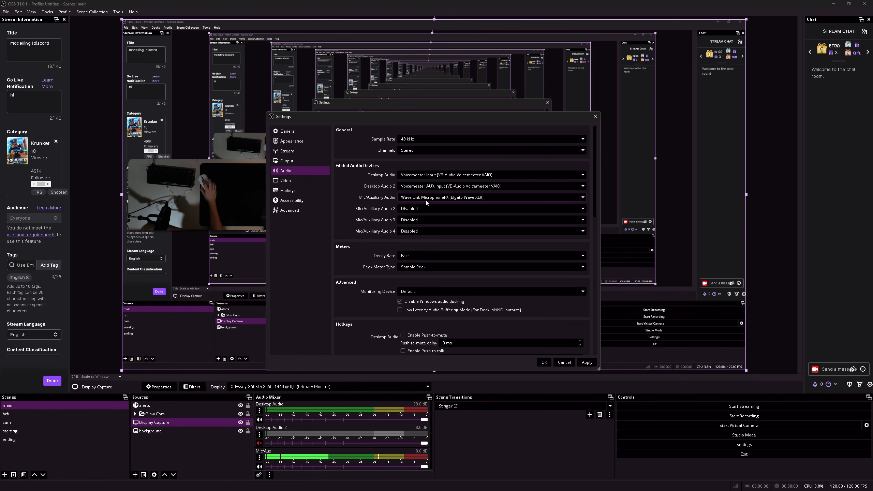
- Check the canvas and output resolutions in the video settings against the streaming output settings
key("Down")
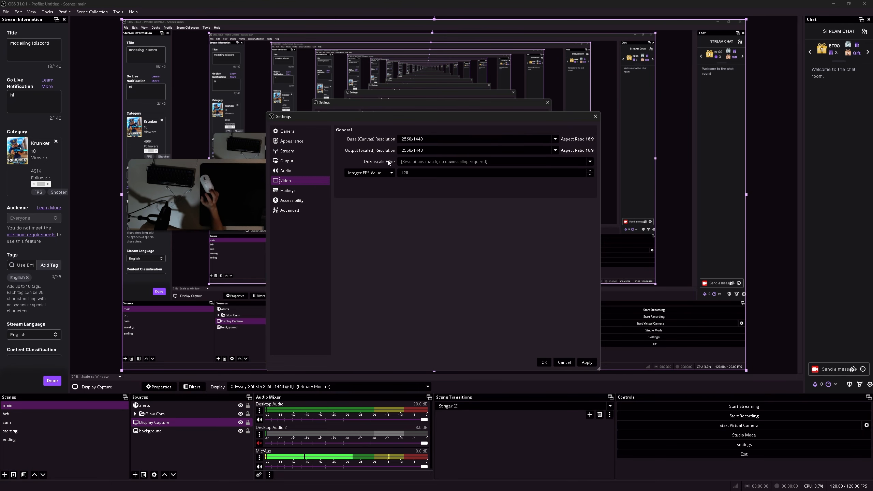
left_click(287, 160)
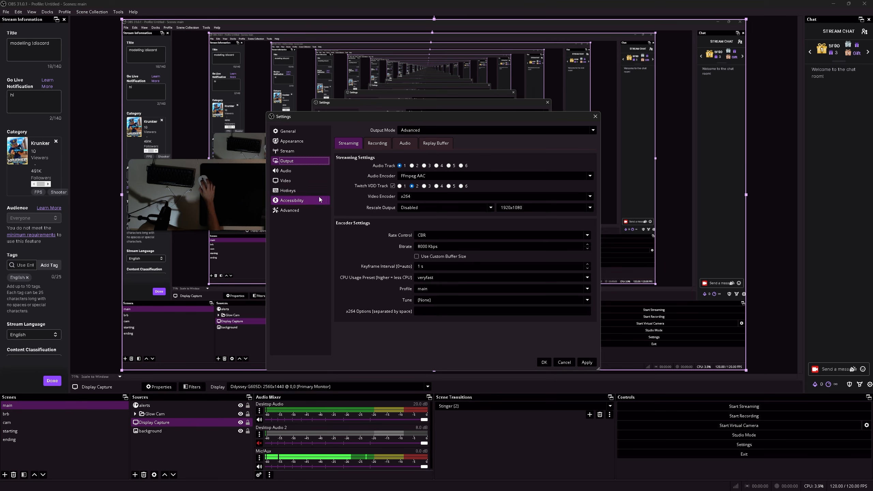
left_click(311, 180)
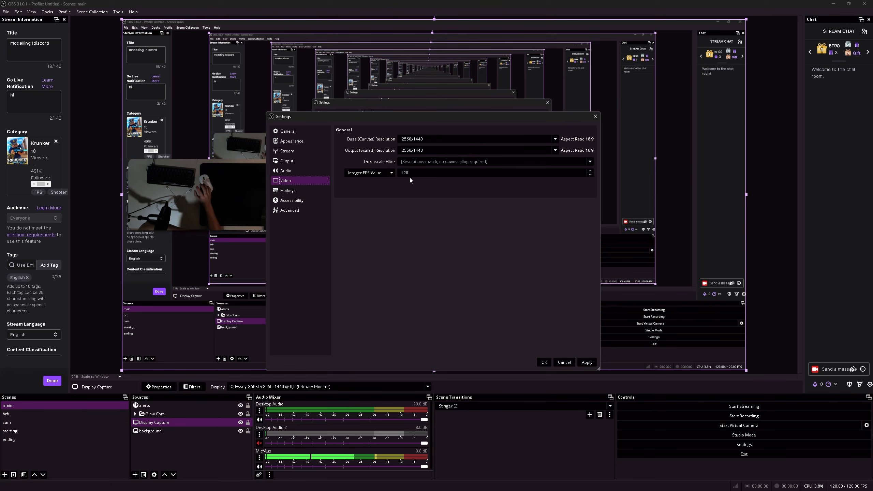
- Switch the frame rate setting to Common FPS Values and review the available rates
left_click(378, 173)
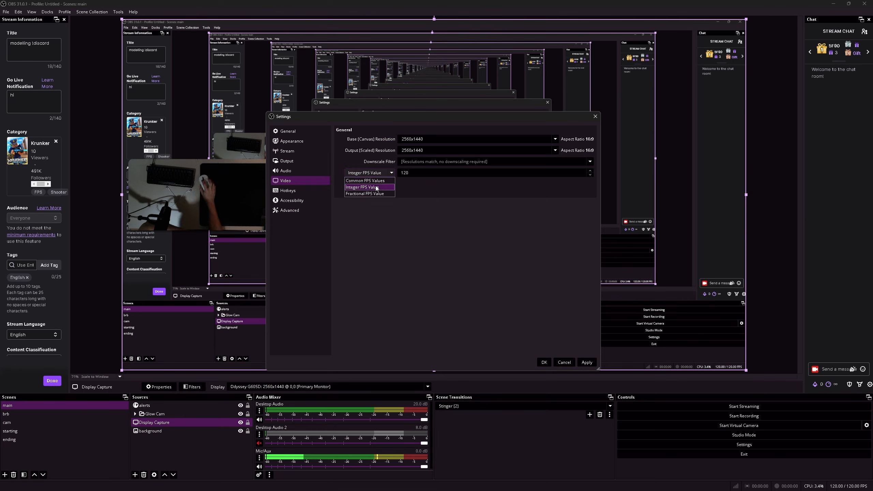
left_click(378, 182)
left_click(423, 172)
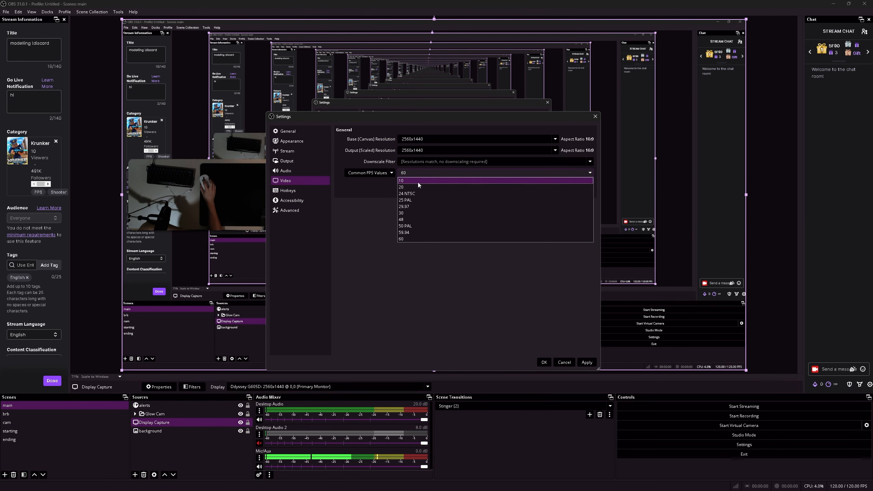
- Try a Fractional FPS Value with a numerator of 18000 and denominator of 1, and reopen the settings
left_click(378, 173)
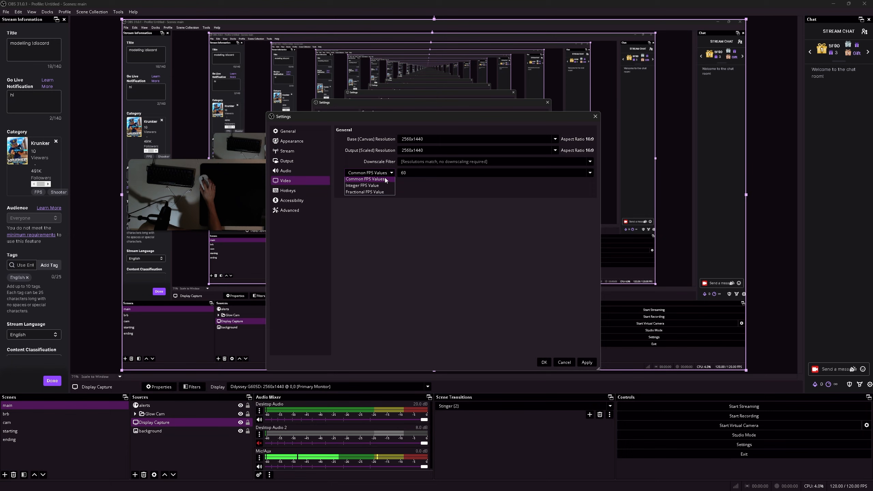
left_click(381, 193)
left_click(439, 174)
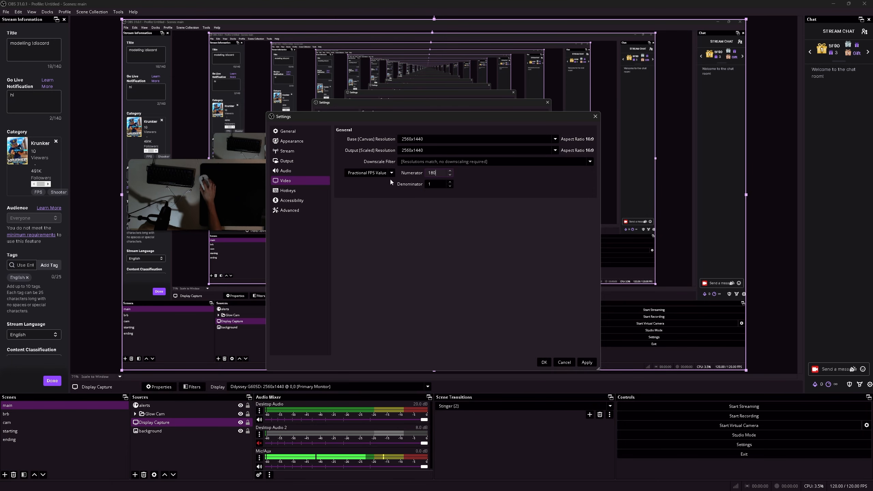
type("00")
key("Return")
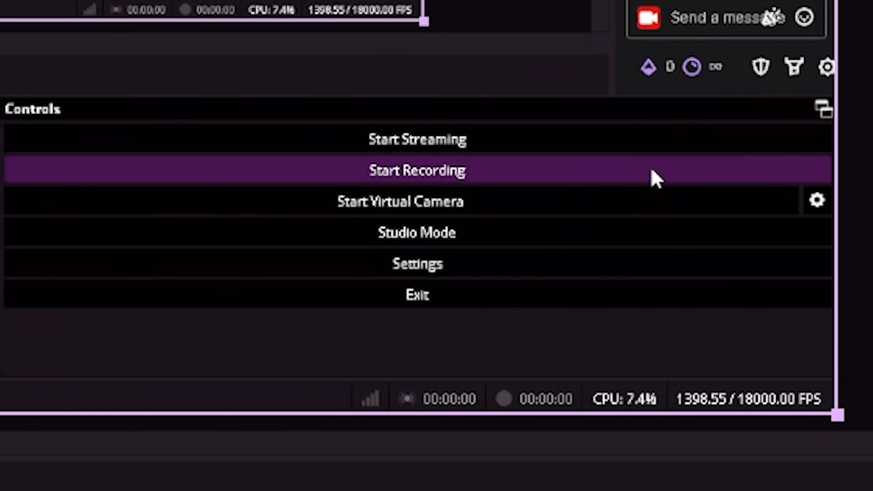
left_click(617, 265)
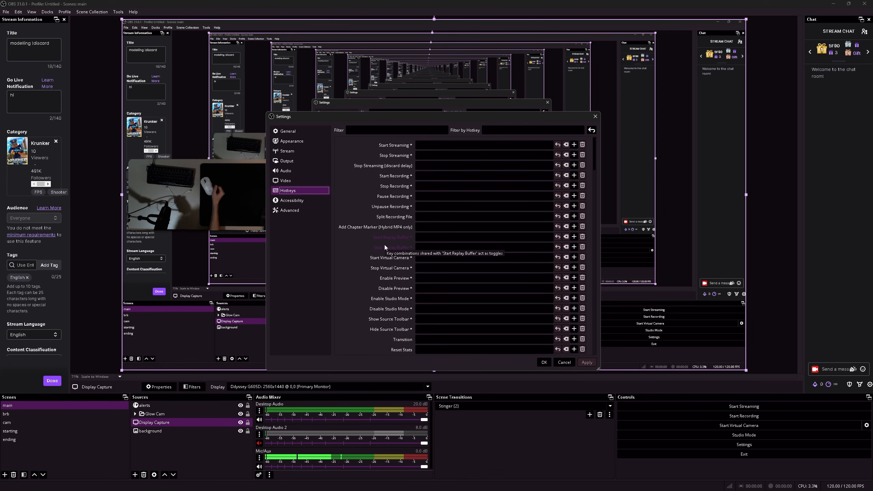
- Review the hotkey list, including F7 for Screenshot Output and the audio and Glow Cam entries, plus the accessibility color settings
scroll(376, 240, "down", 4)
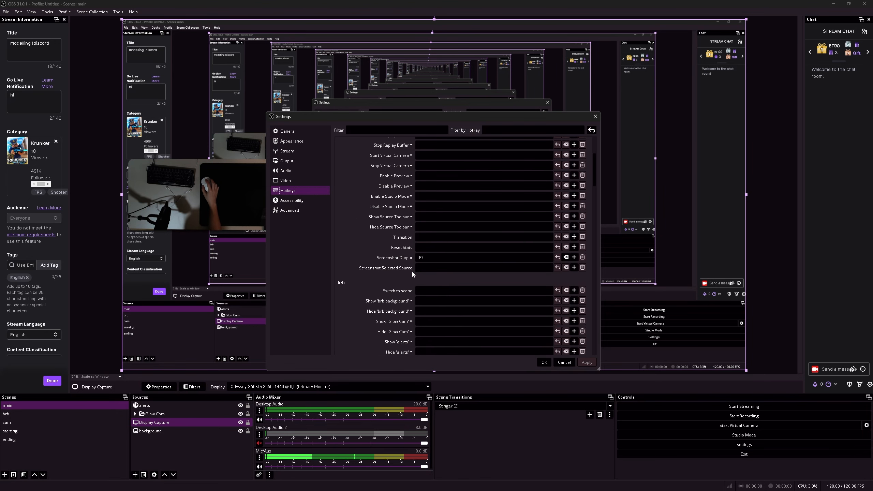
left_click(425, 257)
key("F7")
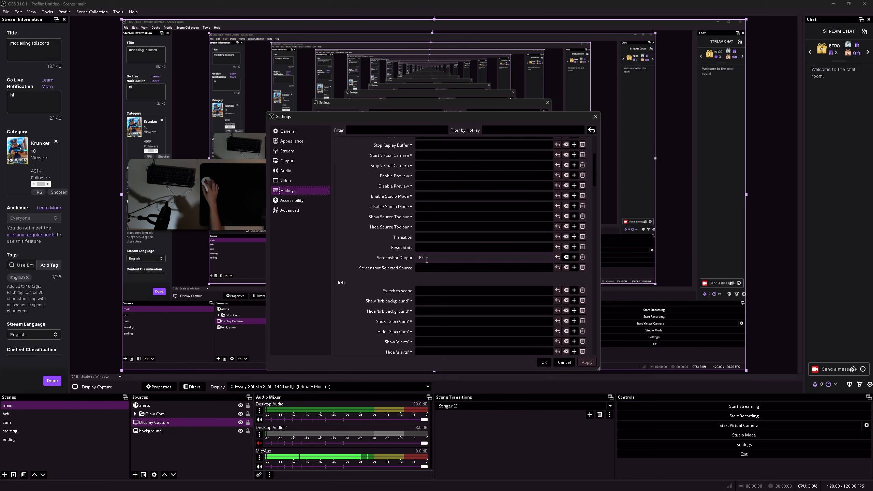
scroll(381, 263, "down", 10)
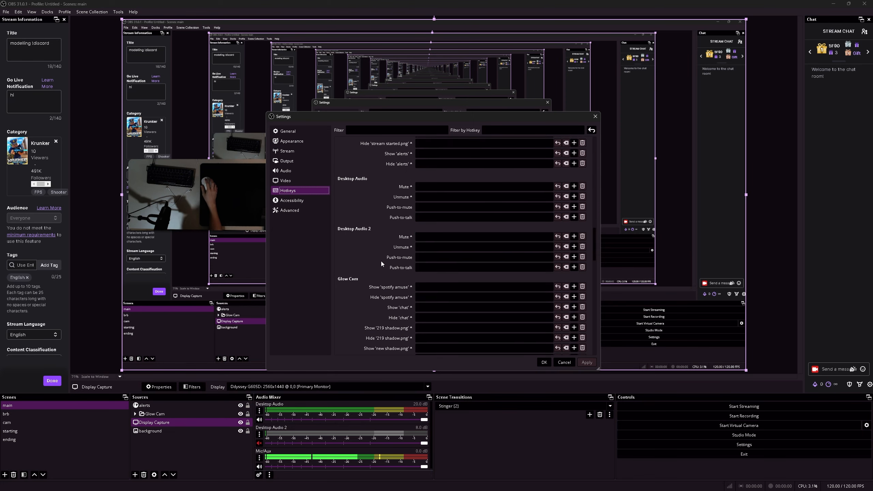
scroll(381, 260, "down", 2)
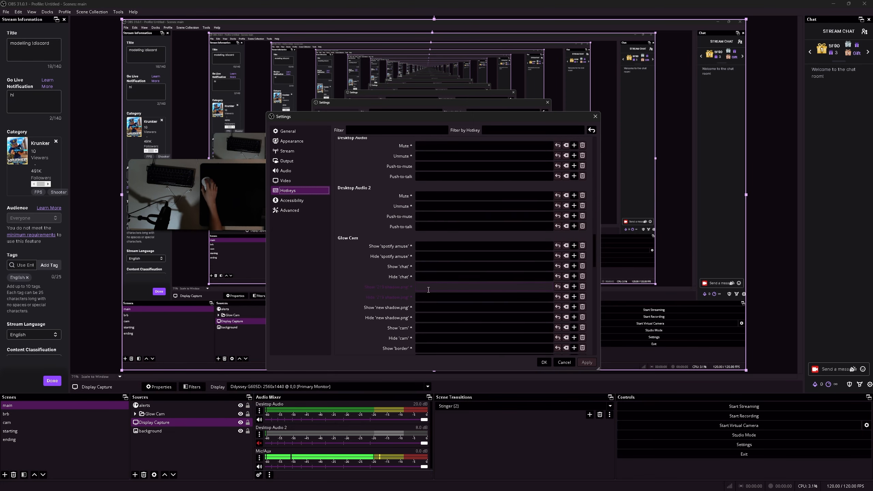
scroll(418, 274, "down", 5)
scroll(412, 275, "up", 15)
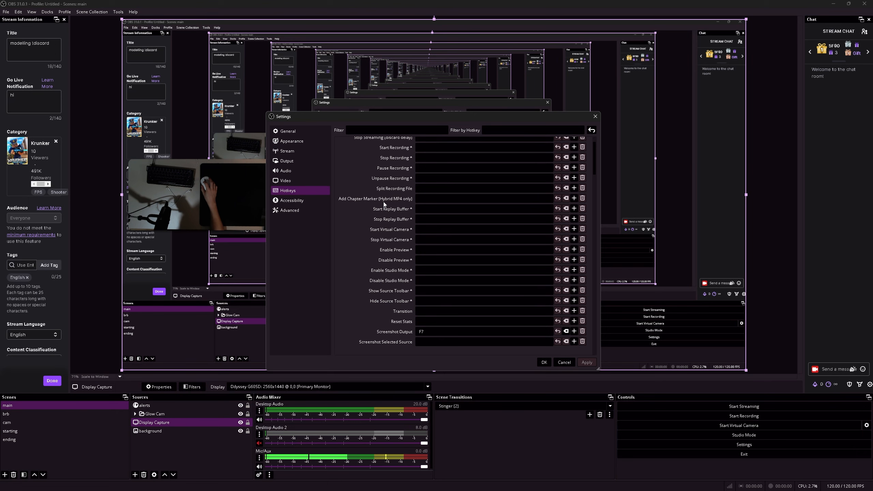
left_click(298, 201)
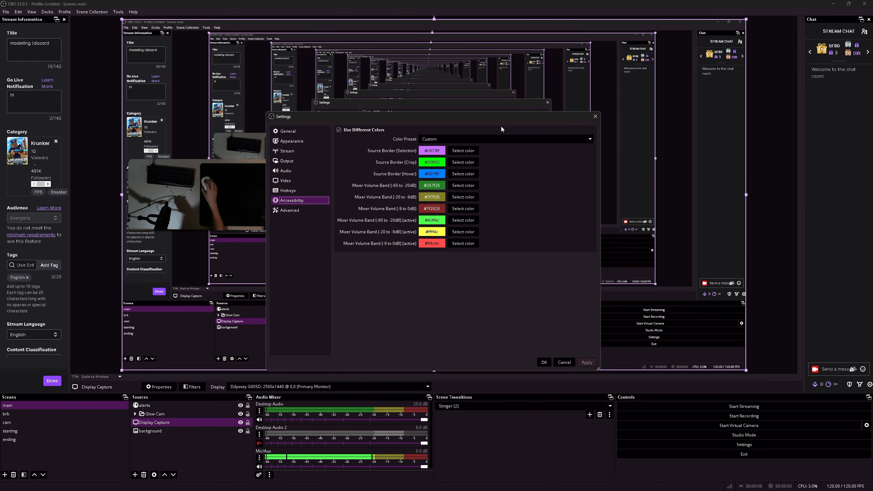
- Try the P216 (16-bit, 4:2:2, 2 planes) color format with the Rec. 2100 (HLG) color space in the advanced video settings
key("Down")
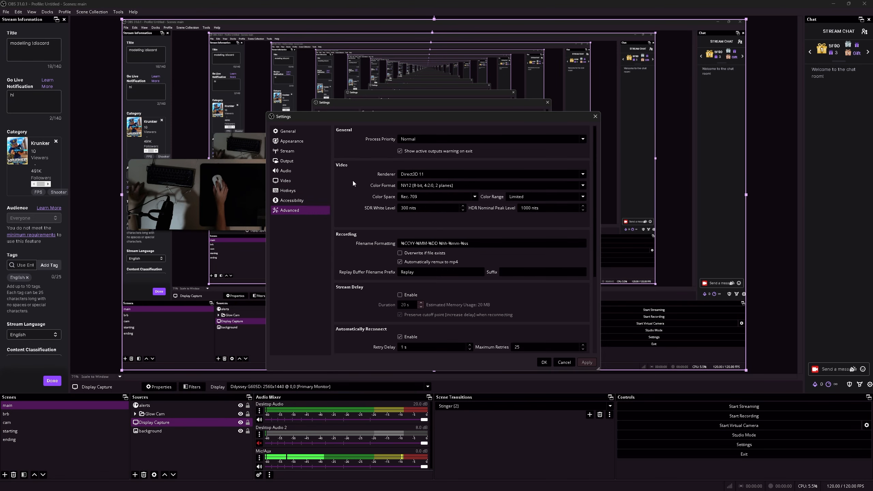
left_click(409, 187)
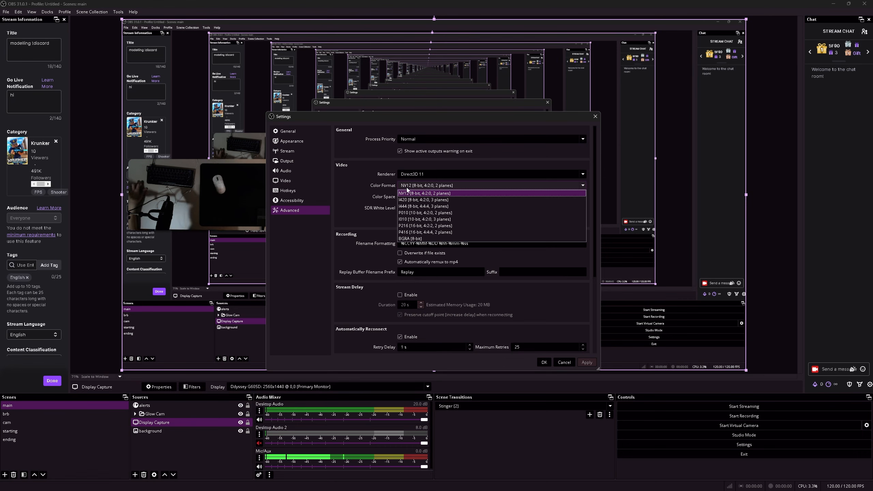
left_click(439, 226)
left_click(431, 196)
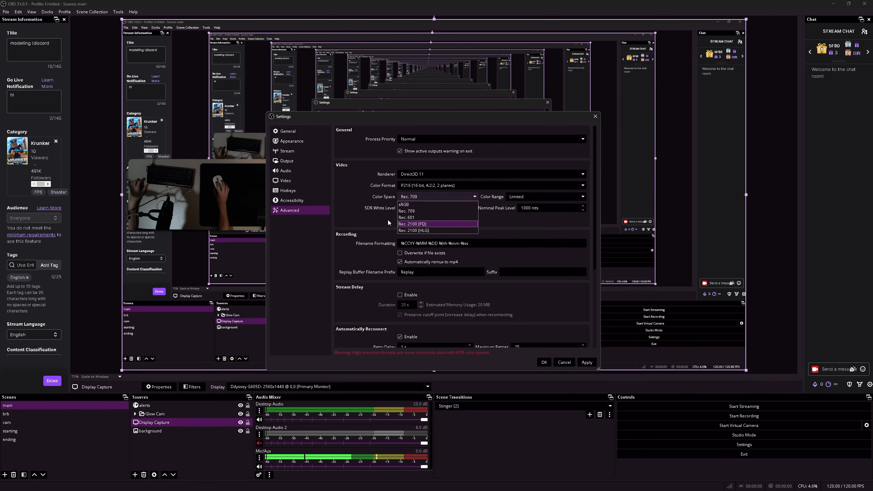
left_click(414, 230)
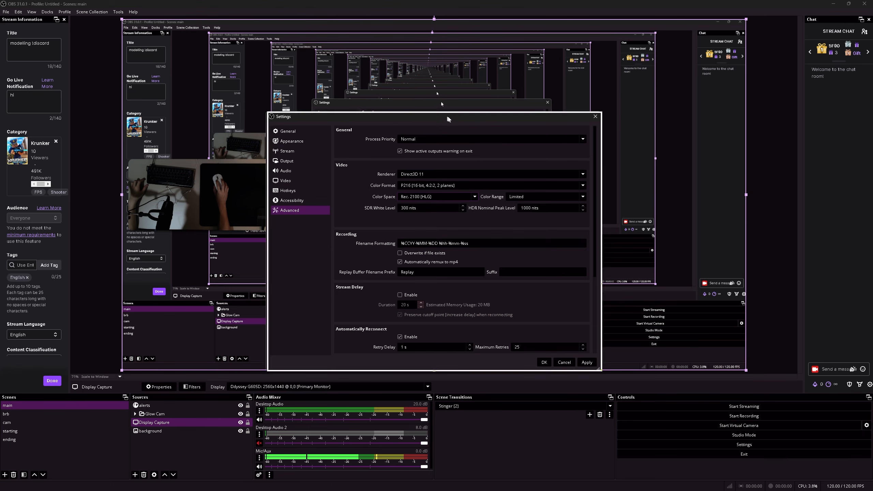
left_click_drag(446, 115, 482, 167)
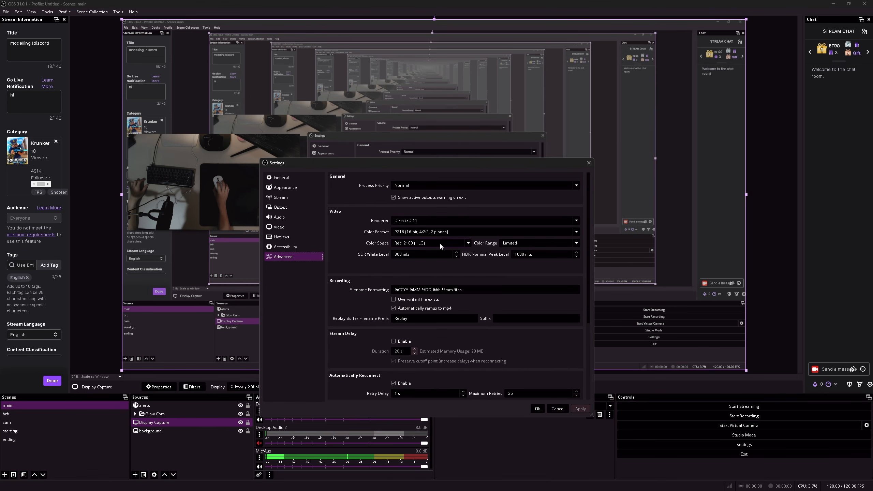
- Try the Full color range and apply it
left_click(518, 245)
left_click(519, 258)
left_click(580, 409)
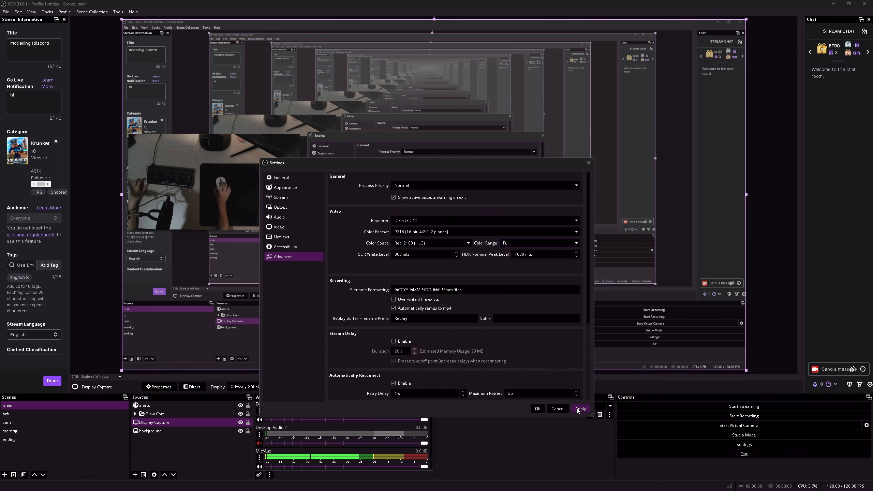
- Set the color format to NV12 (8-bit, 4:2:0, 2 planes), color space to sRGB and color range to Limited, and apply
left_click(423, 232)
left_click(423, 239)
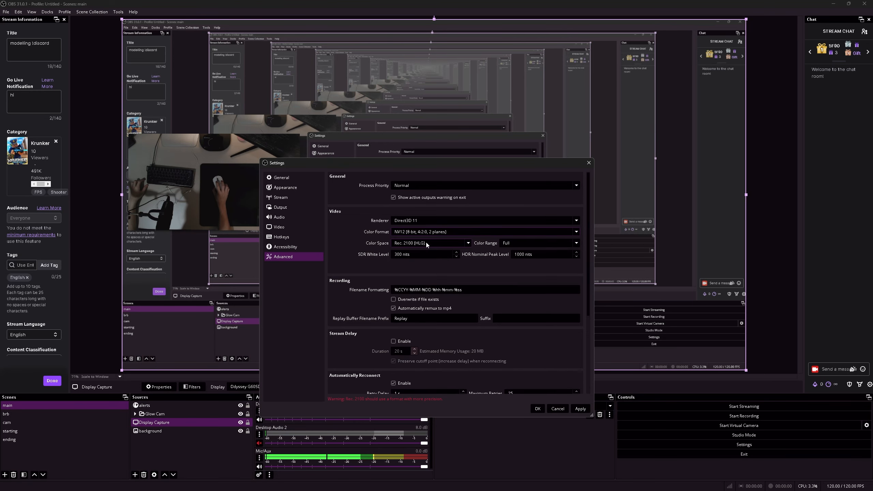
left_click(425, 242)
left_click(424, 249)
left_click(508, 243)
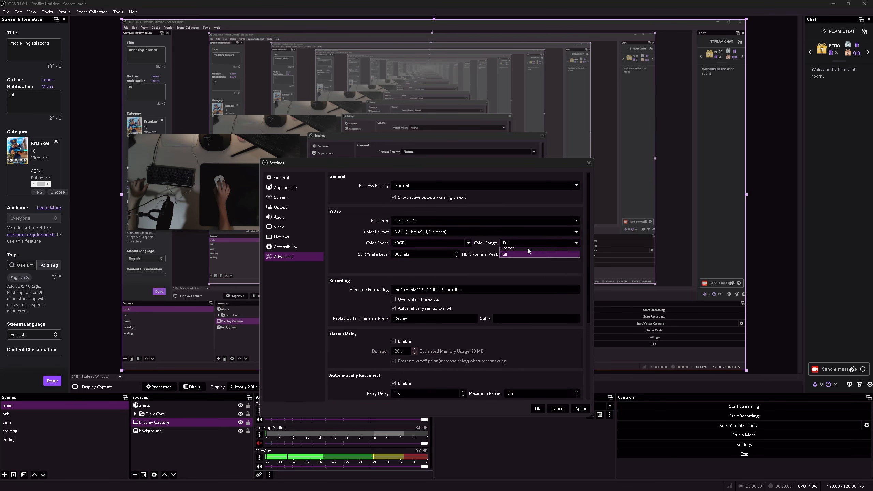
left_click(510, 250)
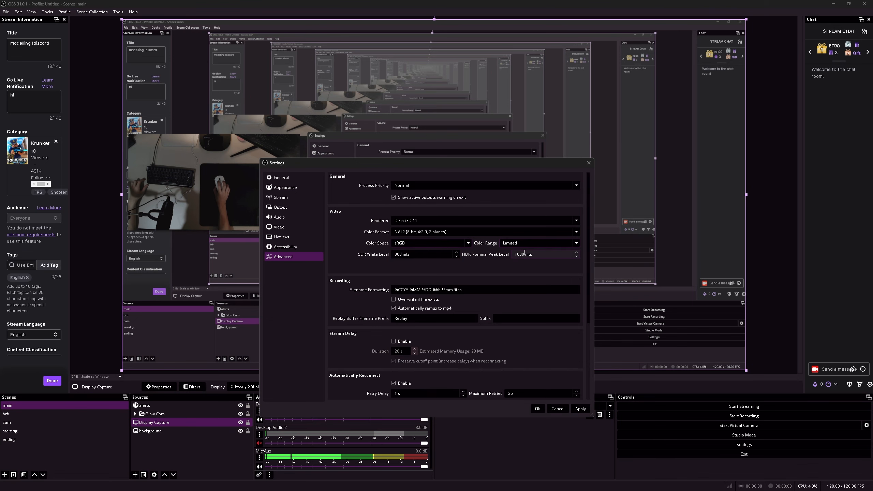
left_click(580, 408)
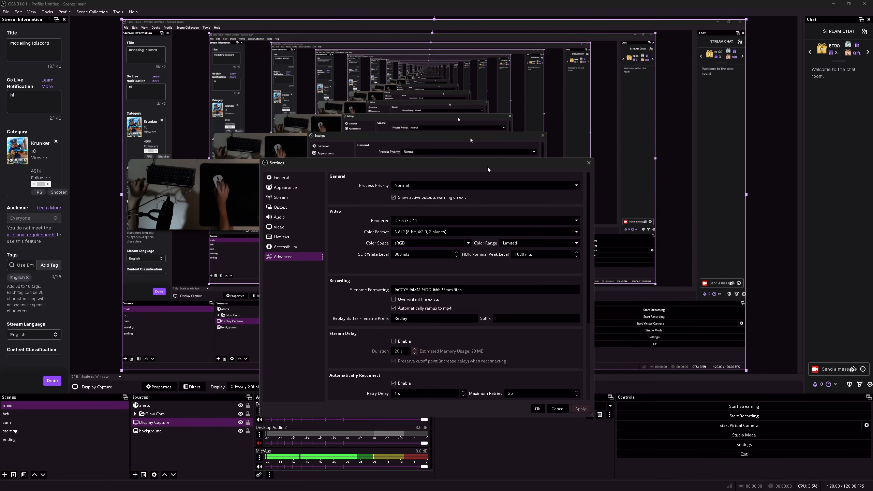
- Check the recording format in the output settings against the automatic remux to mp4 option in the advanced settings
left_click_drag(490, 161, 615, 152)
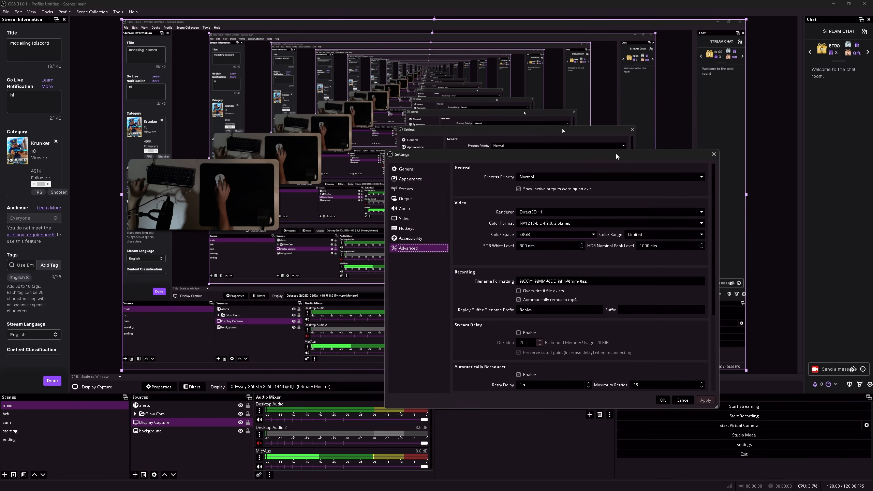
left_click_drag(521, 349, 496, 149)
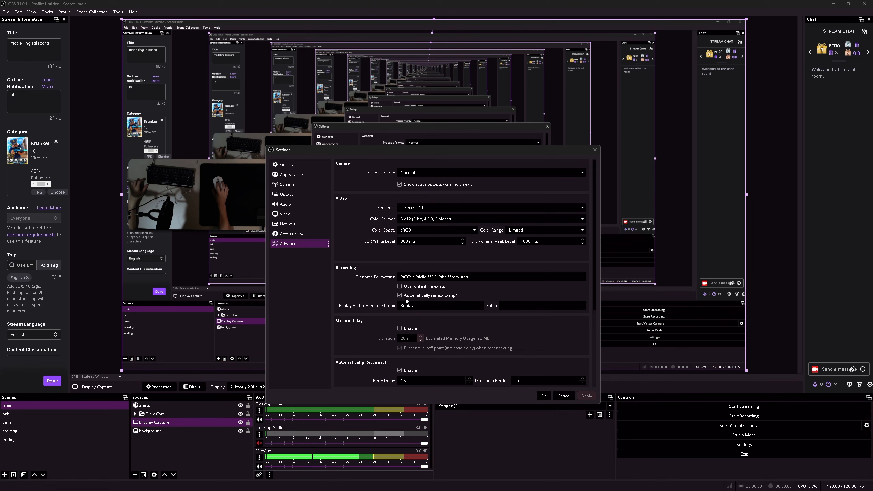
left_click(291, 211)
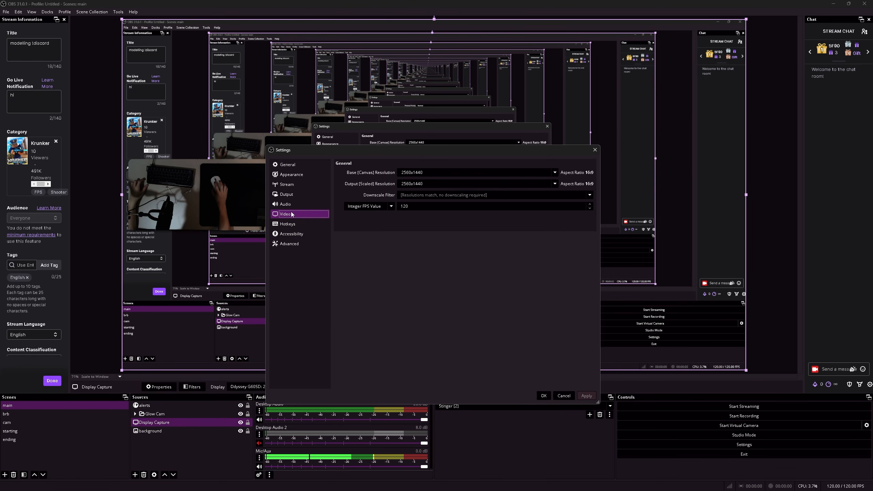
left_click(291, 194)
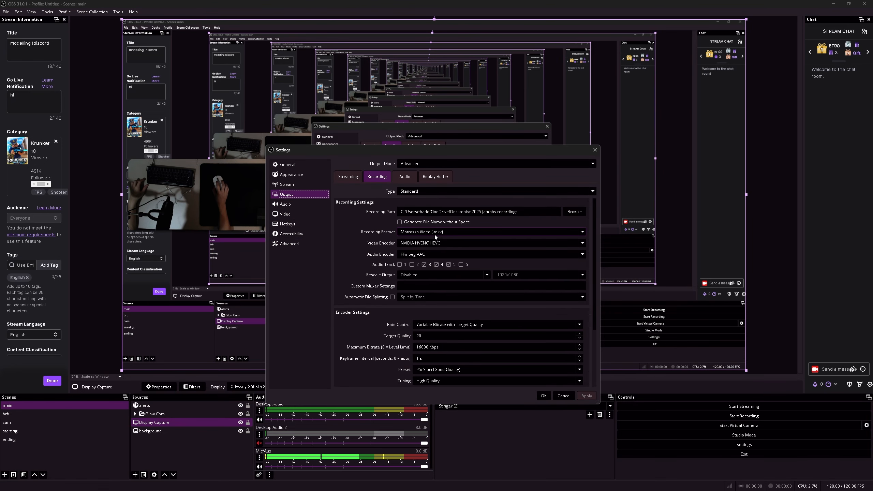
left_click(290, 243)
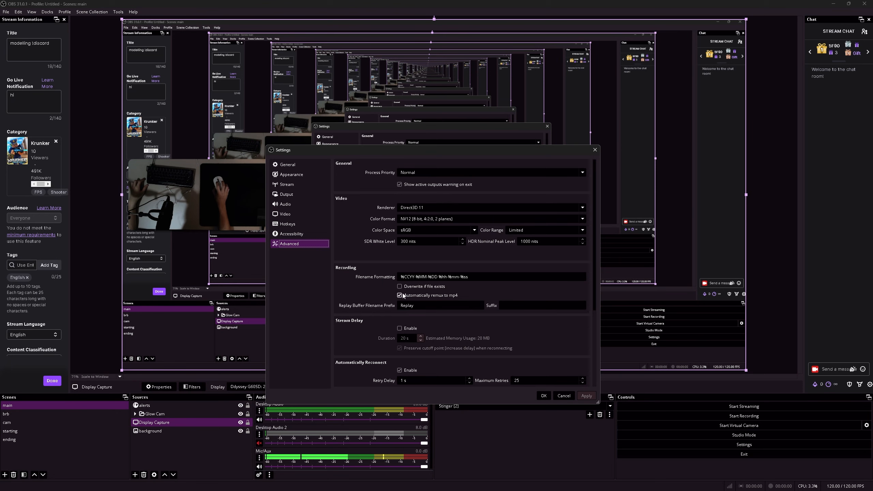
- Switch to File Explorer and compare the MKV recordings with their remuxed MP4 files in the obs recordings folder
key("alt+Tab")
left_click(343, 216)
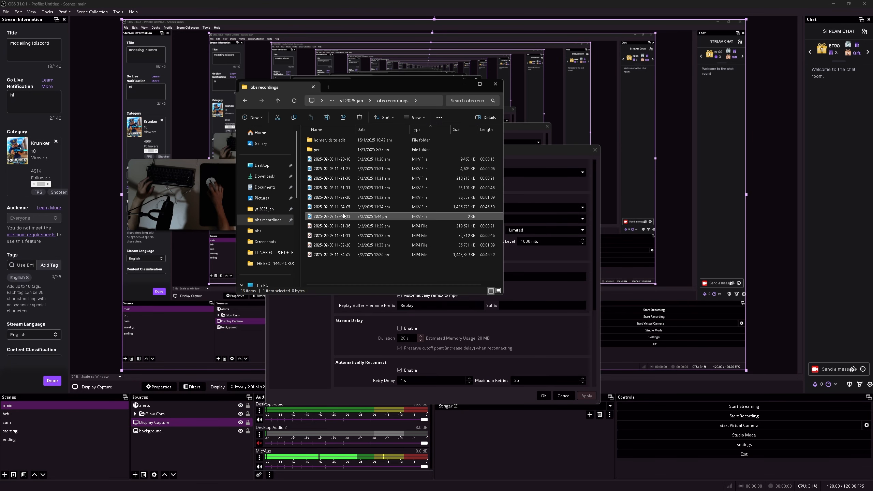
left_click_drag(349, 273, 328, 228)
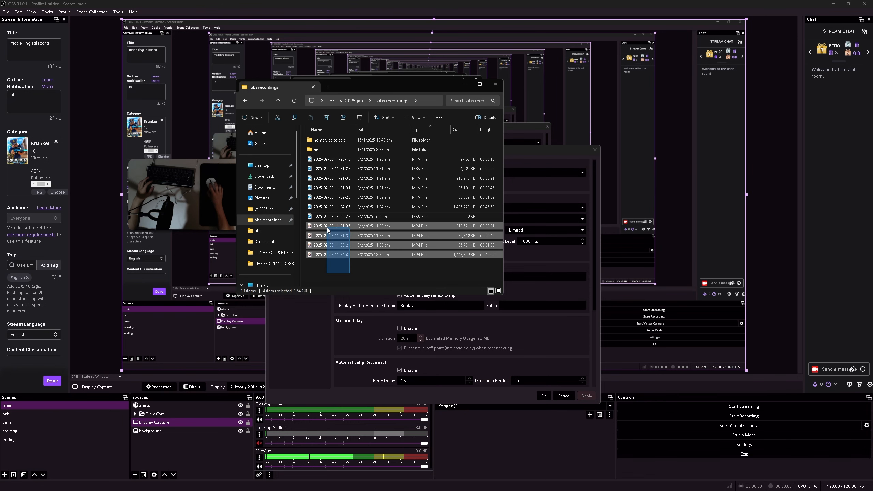
left_click(337, 273)
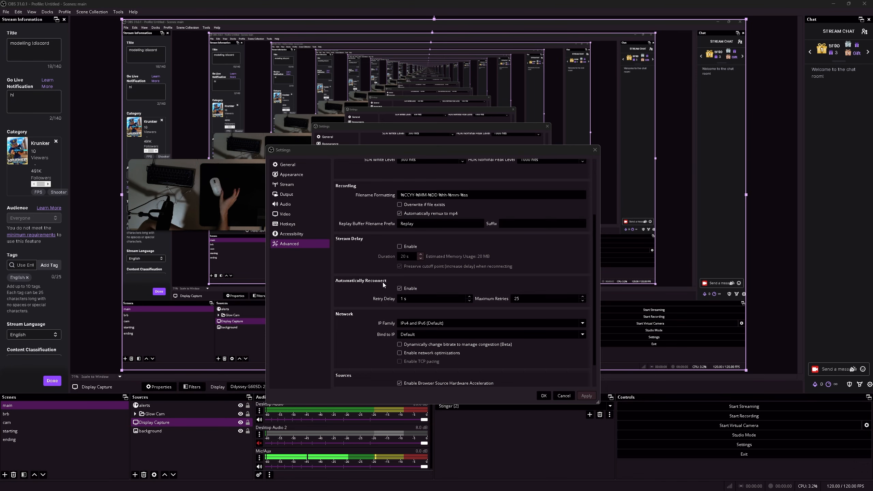
- Review the remaining stream delay, reconnect, network and hotkey options in the advanced settings, and close the settings dialog
scroll(383, 275, "down", 1)
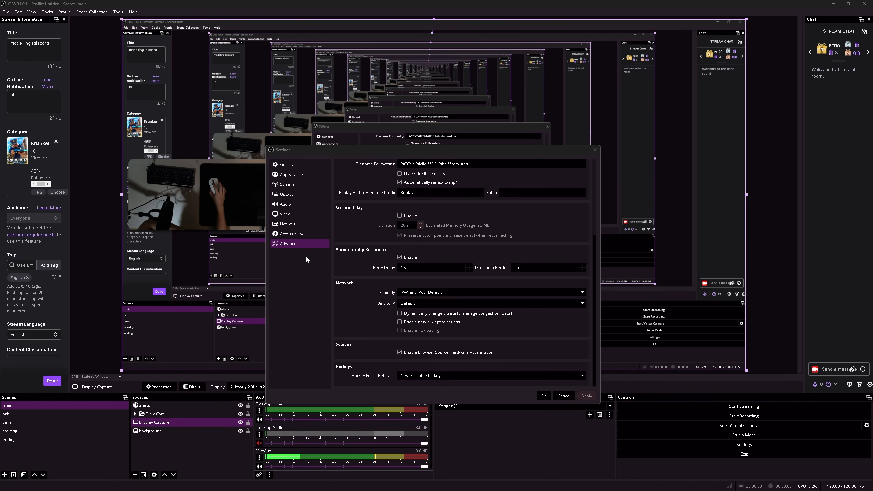
left_click(282, 165)
left_click(543, 396)
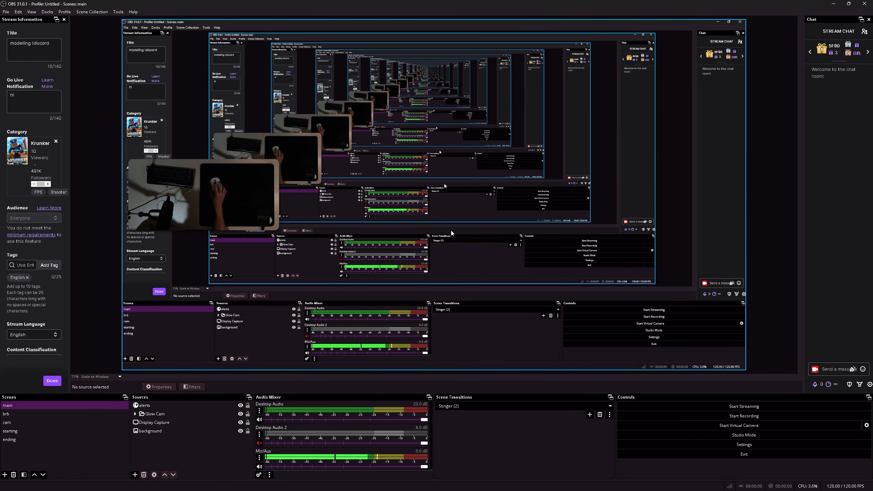
- Disable the scene preview and enable it again
right_click(450, 231)
left_click(473, 234)
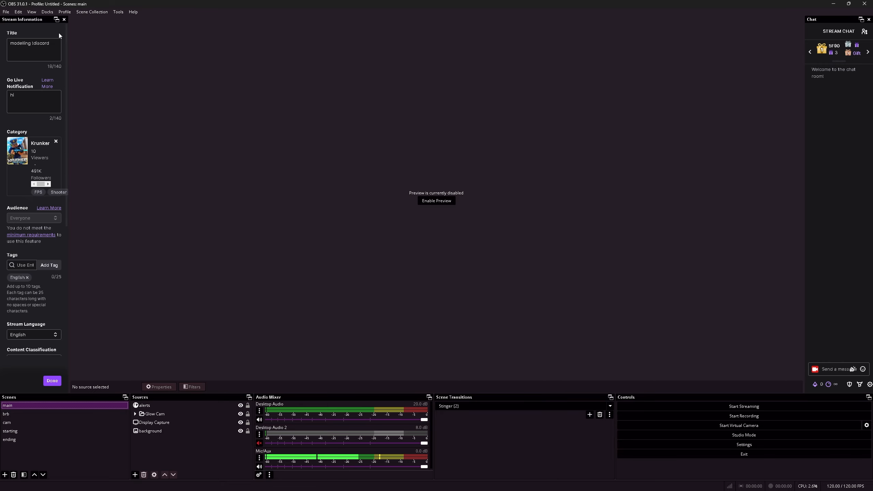
left_click(420, 199)
- Set the preview scaling to Canvas (2560x1440)
right_click(423, 198)
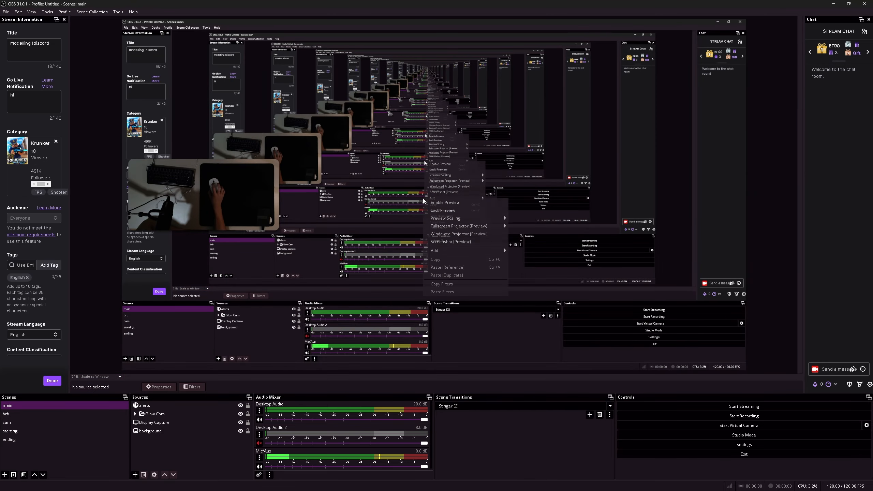
mouse_move(443, 220)
left_click(524, 227)
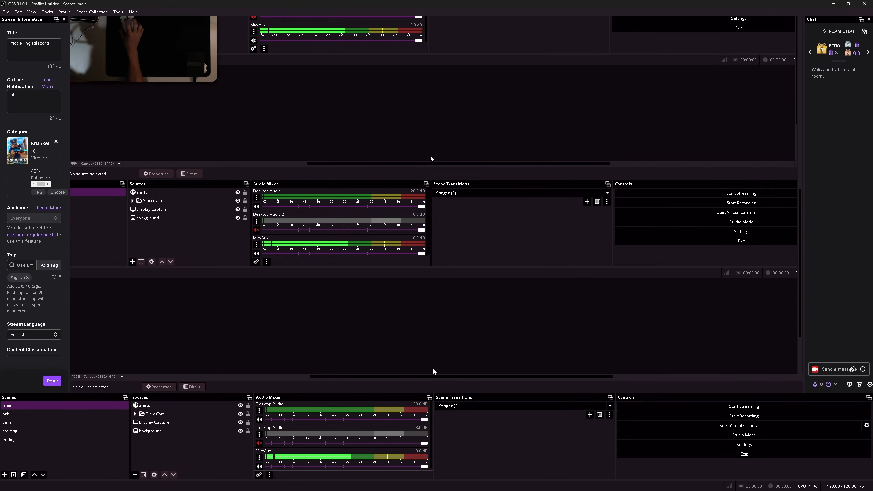
- Examine the canvas-sized preview and set the preview scaling to Scale to Window
left_click_drag(433, 375, 389, 376)
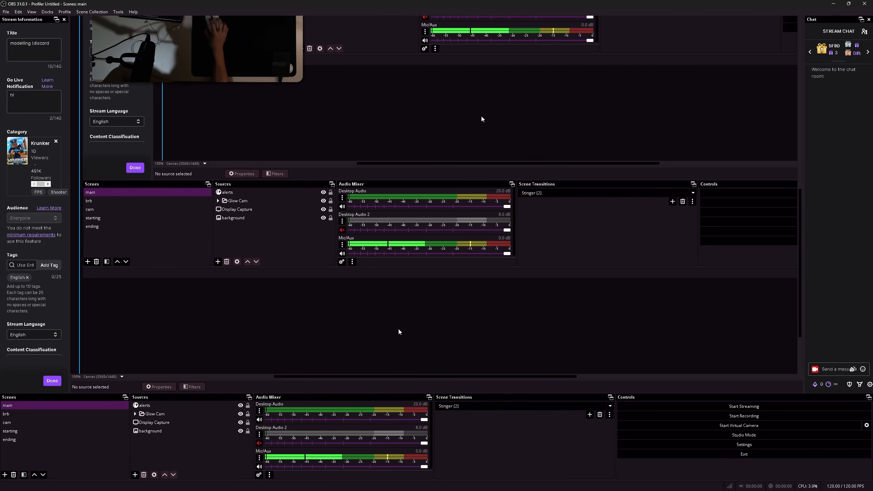
left_click(103, 376)
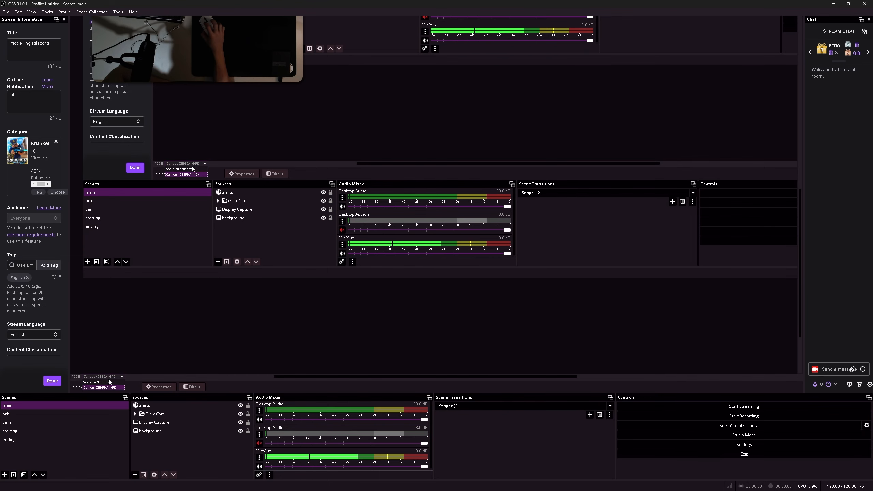
left_click(102, 376)
left_click(99, 382)
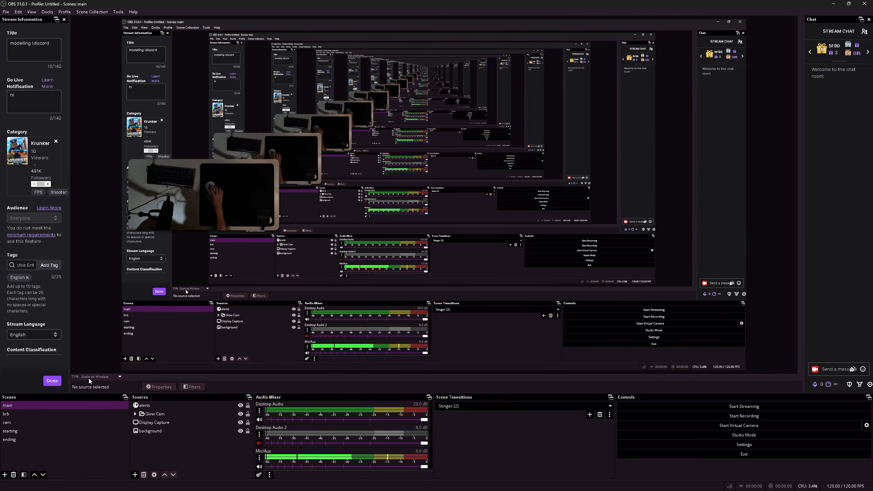
left_click(100, 377)
left_click(97, 387)
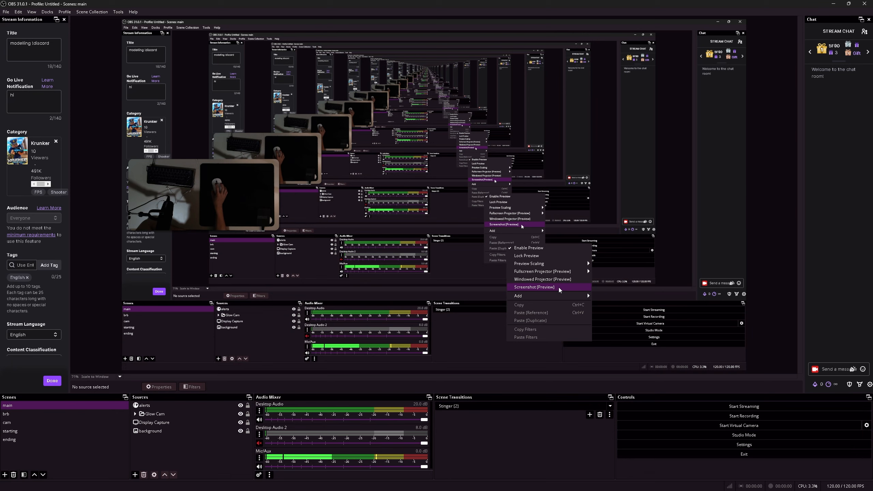
- View the brb, cam, starting and ending scenes in turn, return to main, and open and cancel the new scene dialog
left_click(23, 453)
left_click(22, 414)
left_click(27, 405)
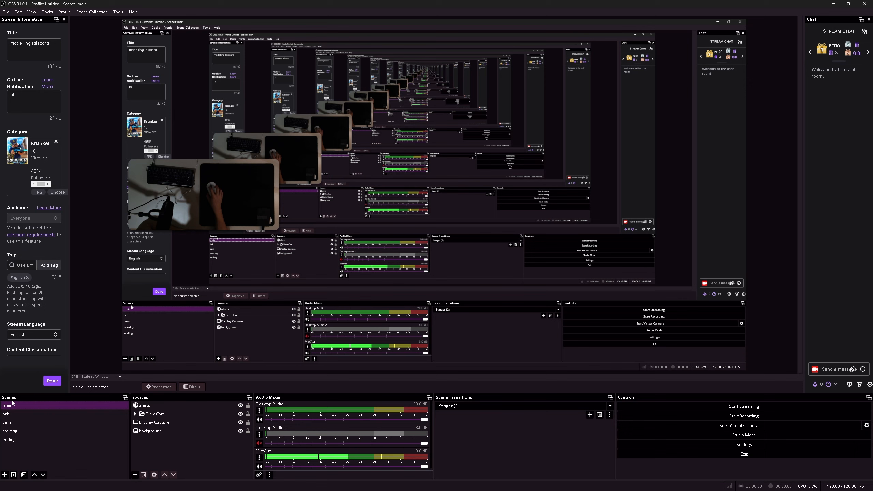
left_click(17, 422)
left_click(17, 415)
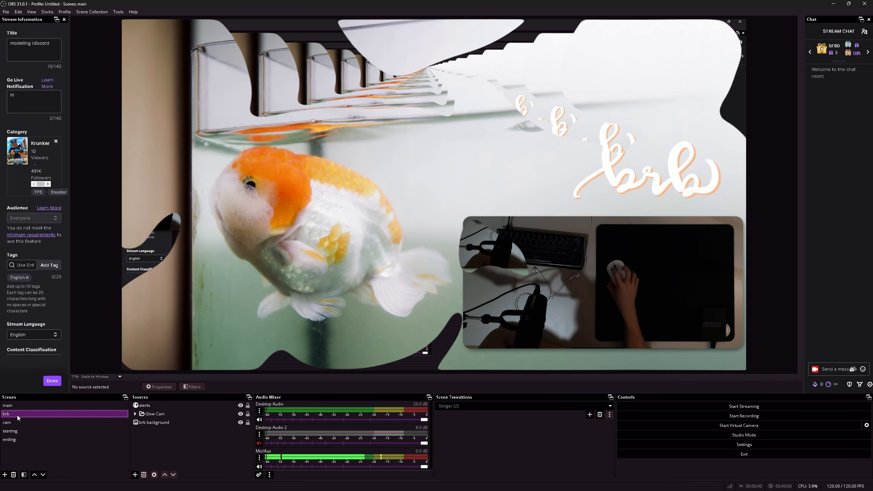
left_click(17, 425)
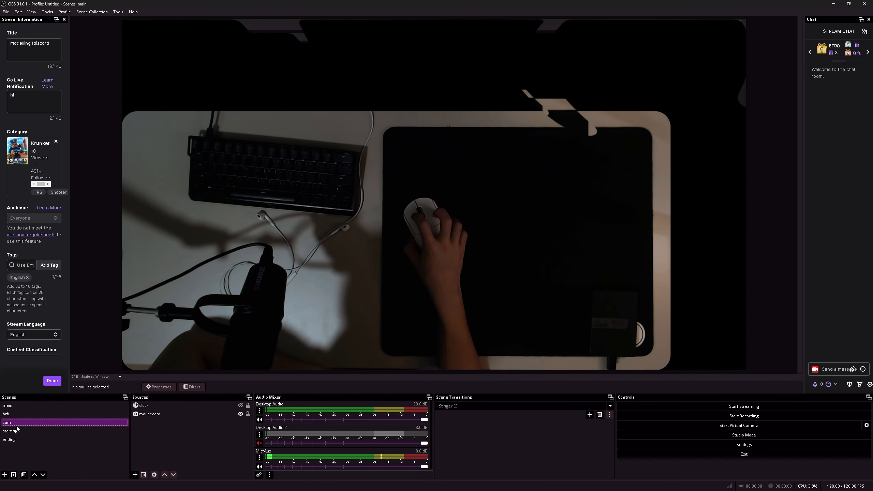
left_click(17, 432)
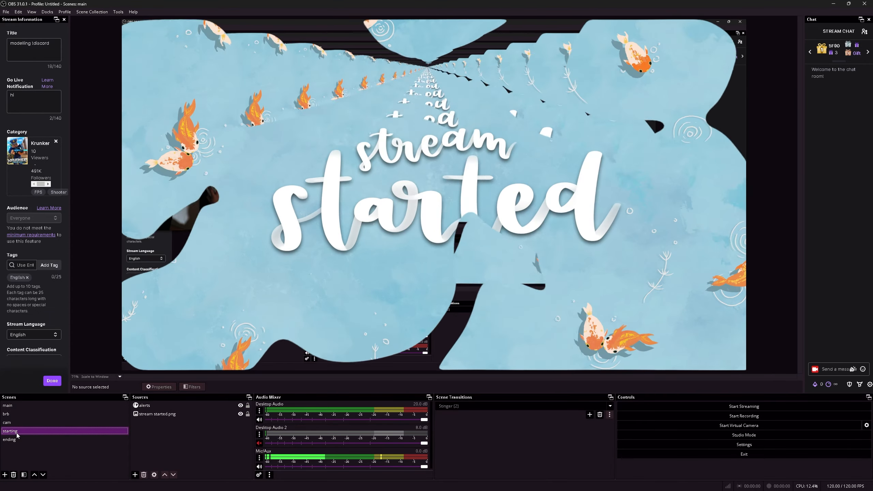
left_click(19, 440)
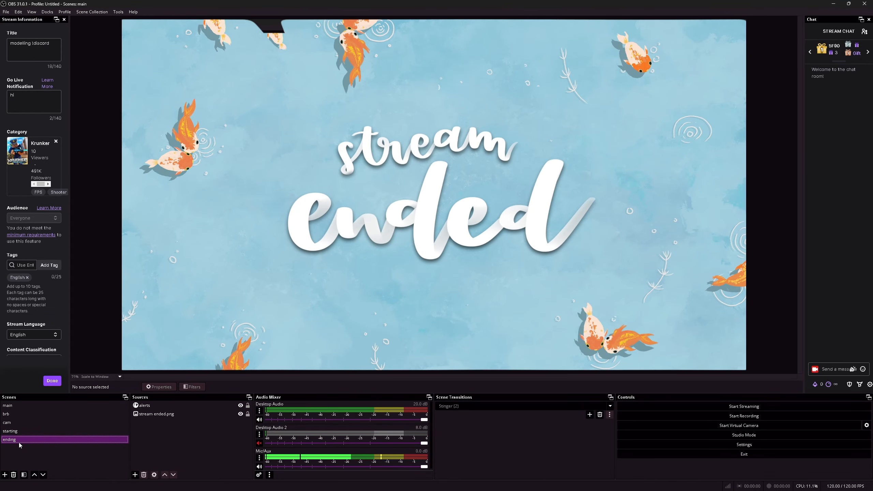
left_click(26, 408)
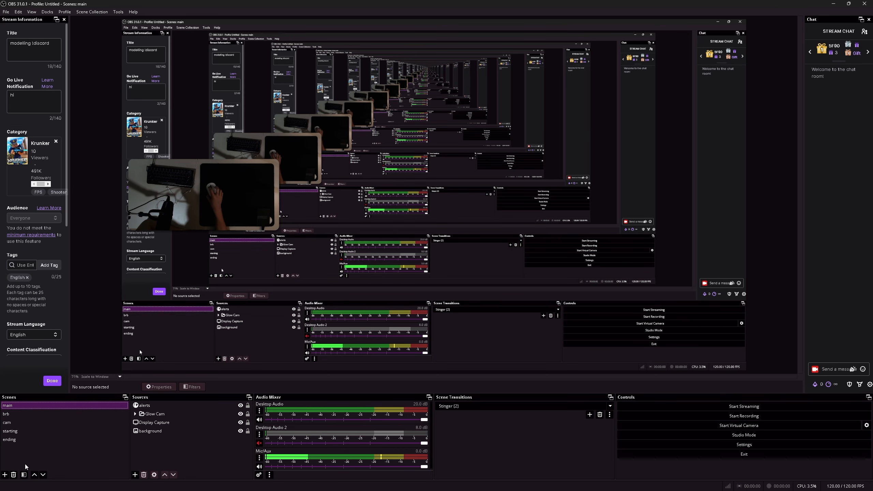
left_click(6, 474)
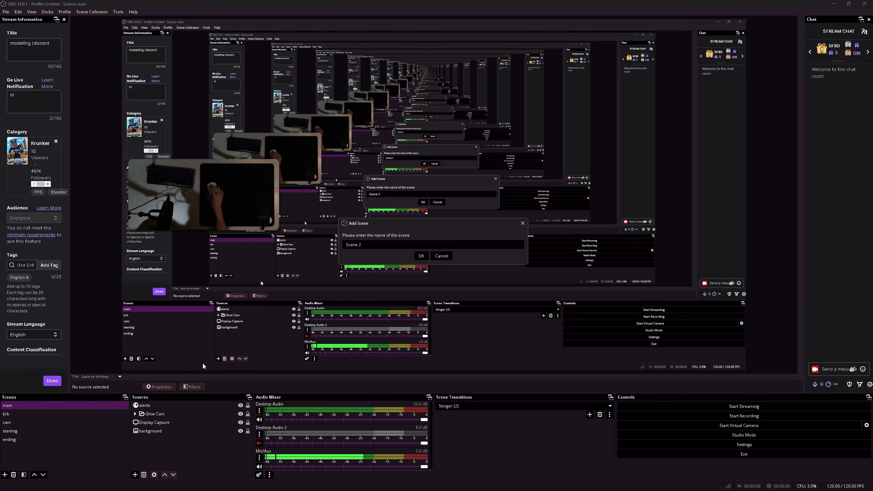
left_click(436, 257)
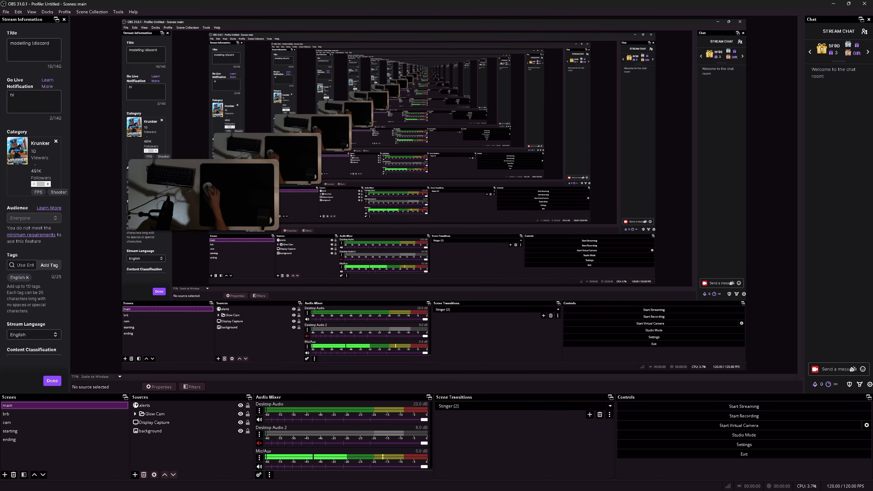
- Select the cam scene, review the available source types, and open and cancel a new Audio Output Capture source
left_click_drag(14, 422, 33, 420)
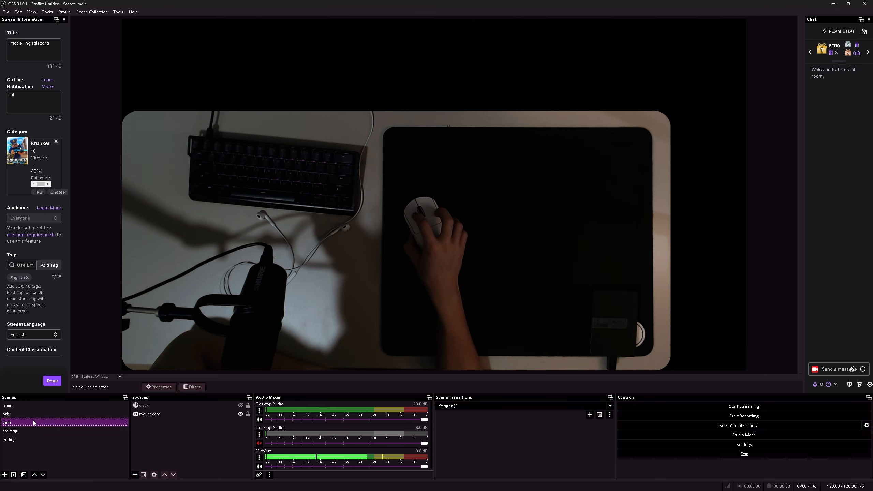
left_click(134, 475)
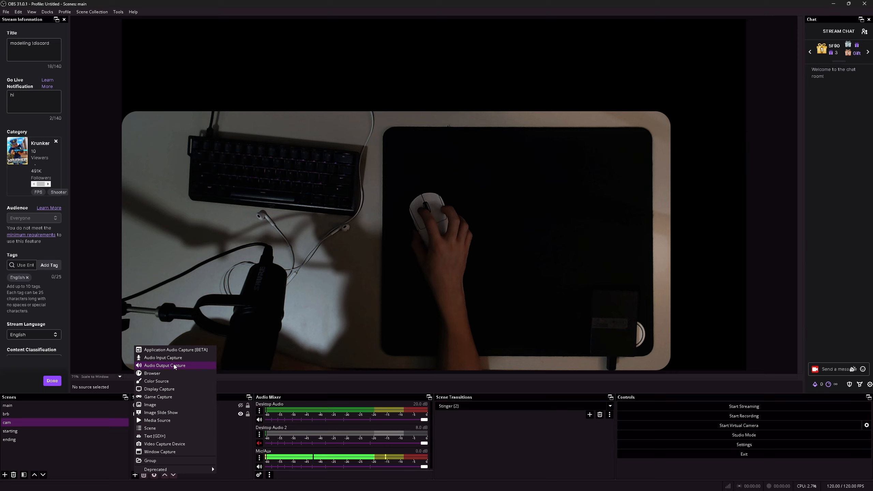
left_click(174, 366)
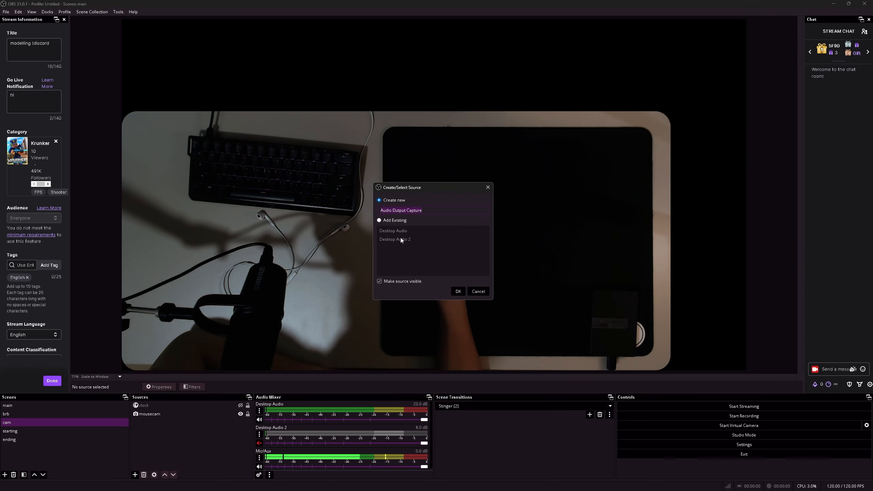
left_click(479, 291)
left_click(135, 474)
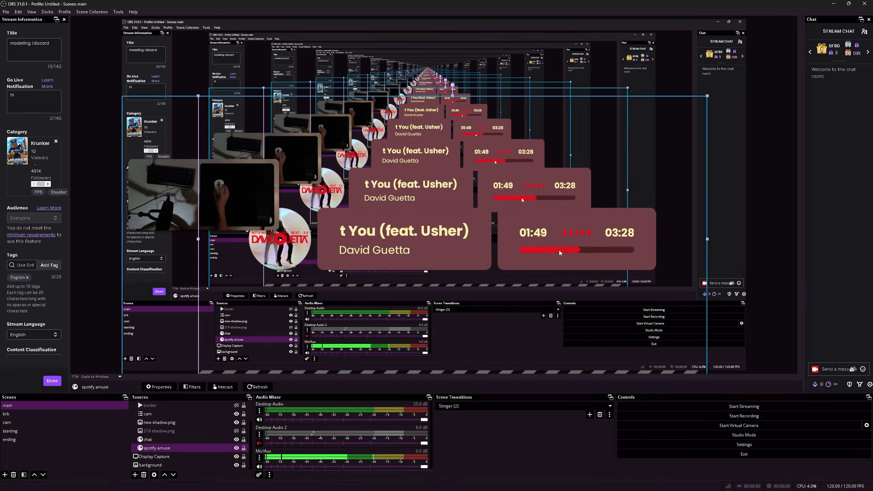
- Start a Game Capture source in the main scene with the mode Capture specific window, review its window choices, and cancel it
left_click(135, 475)
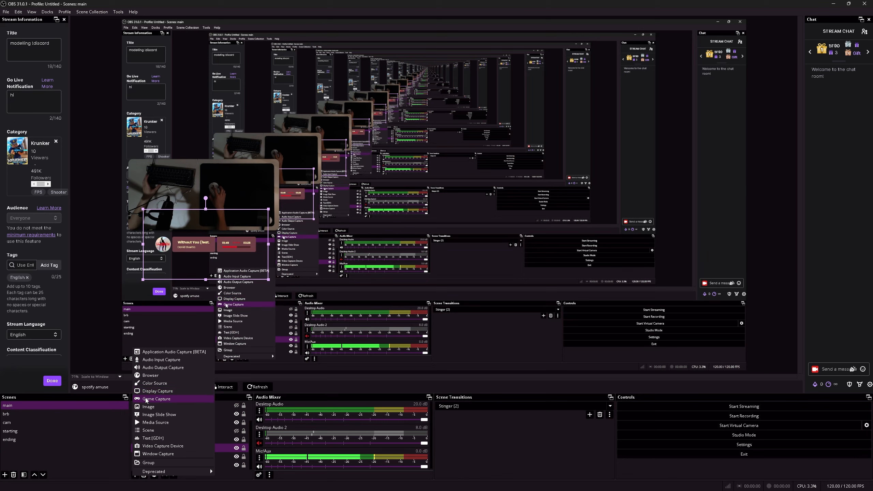
left_click(178, 399)
left_click(458, 292)
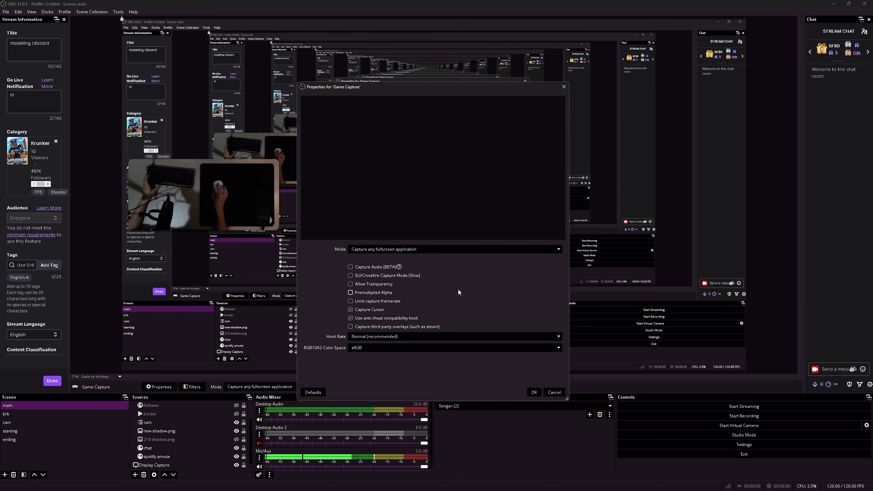
left_click(424, 248)
left_click(404, 265)
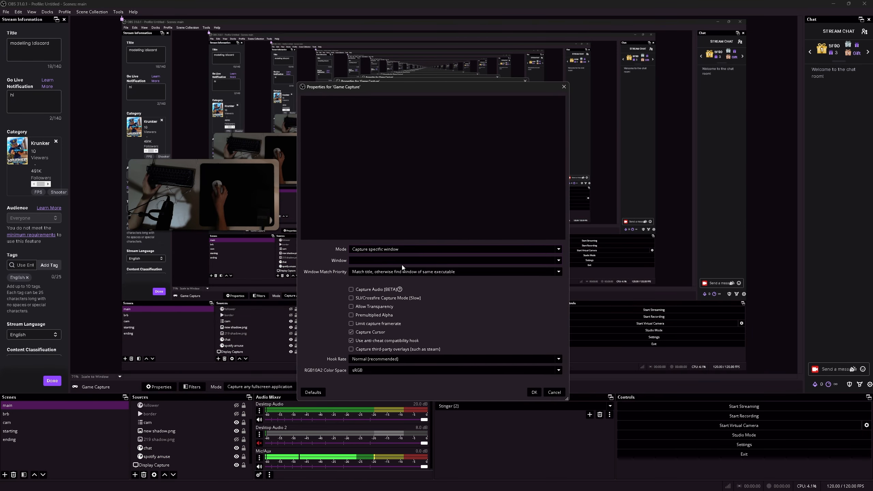
left_click(402, 261)
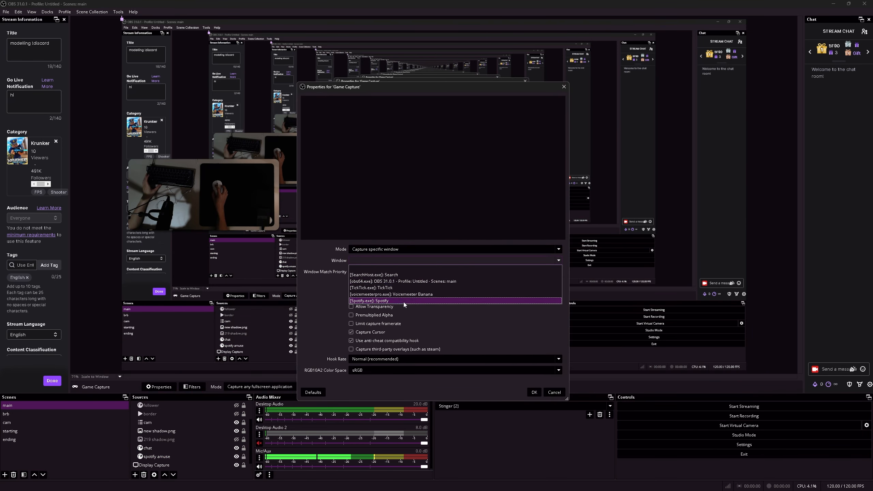
left_click(305, 294)
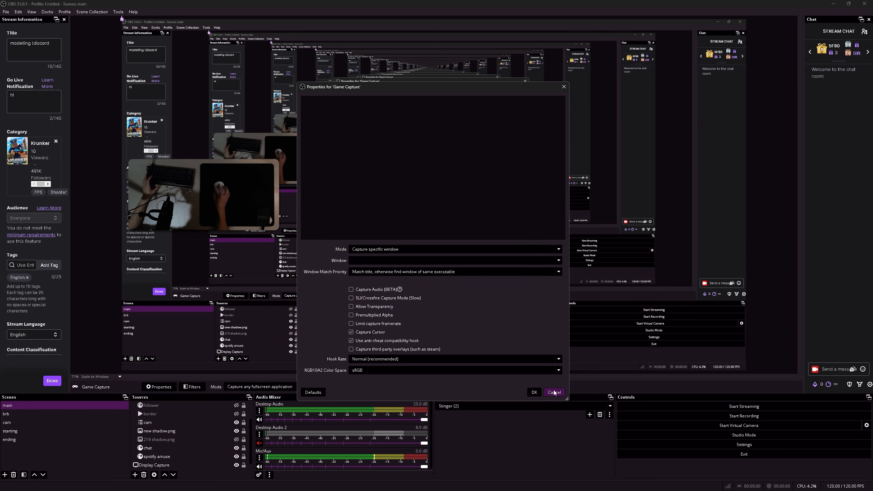
mouse_move(352, 290)
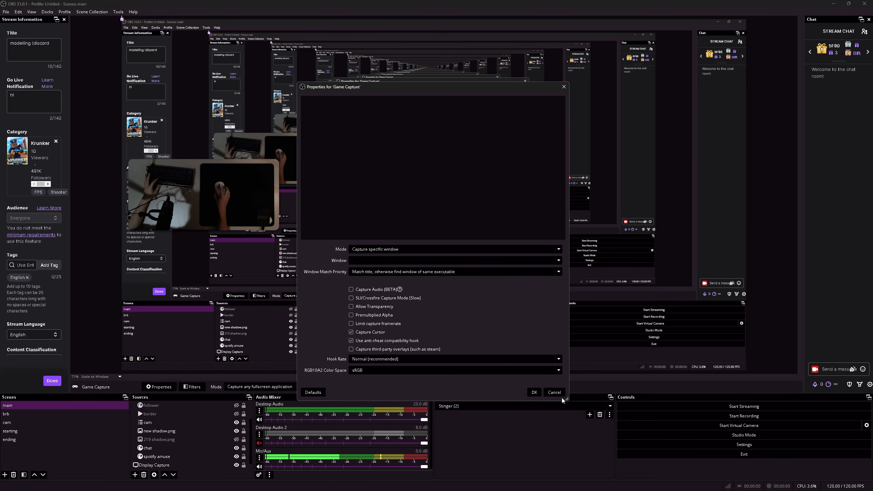
key("Escape")
- Start a Window Capture source for the Chrome window "script - Google Docs" and cancel it
left_click(135, 475)
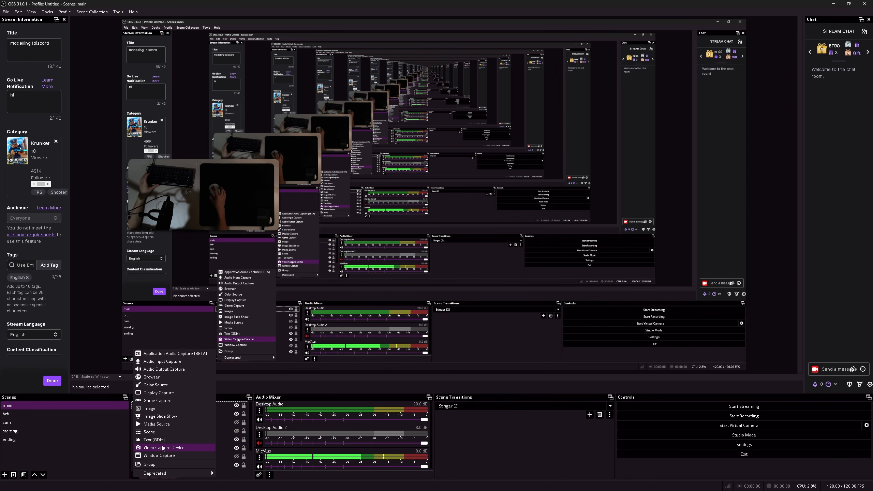
left_click(165, 455)
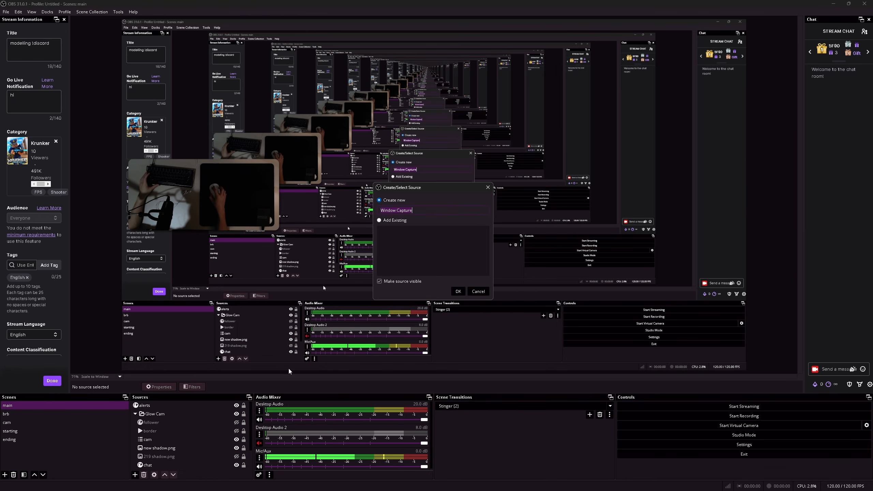
left_click(447, 295)
left_click(435, 249)
left_click(431, 265)
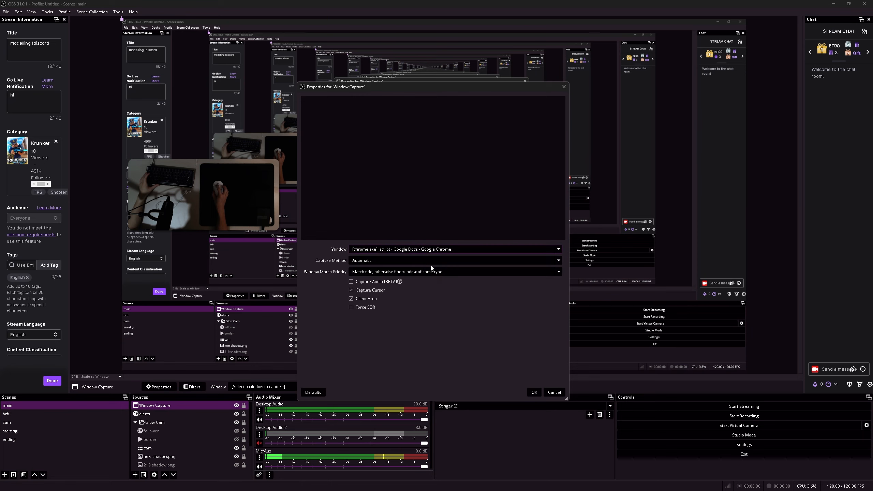
key("Escape")
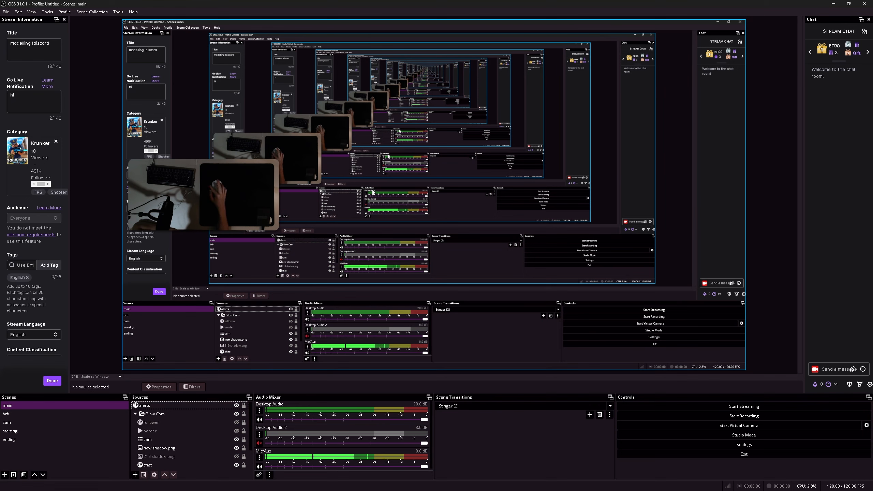
- Collapse the Glow Cam group, and hide the Display Capture source and show it again
left_click(148, 413)
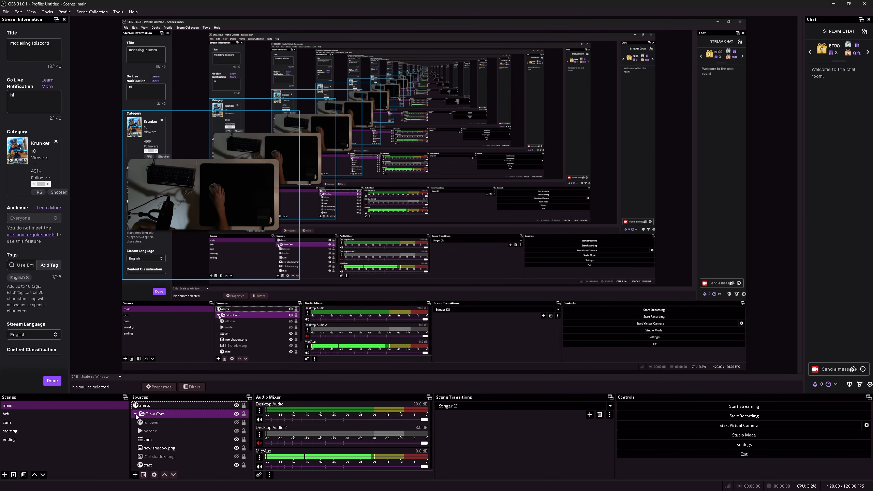
left_click(135, 414)
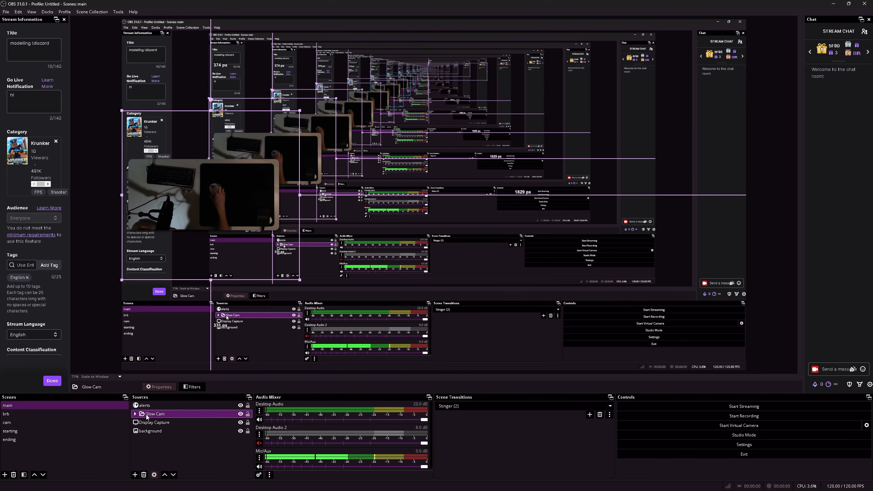
left_click(147, 422)
left_click(227, 432, "ctrl")
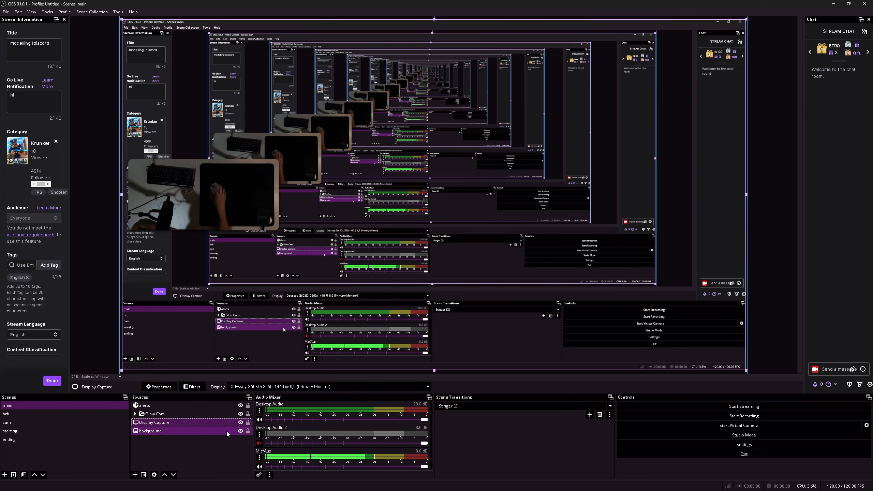
left_click(241, 423)
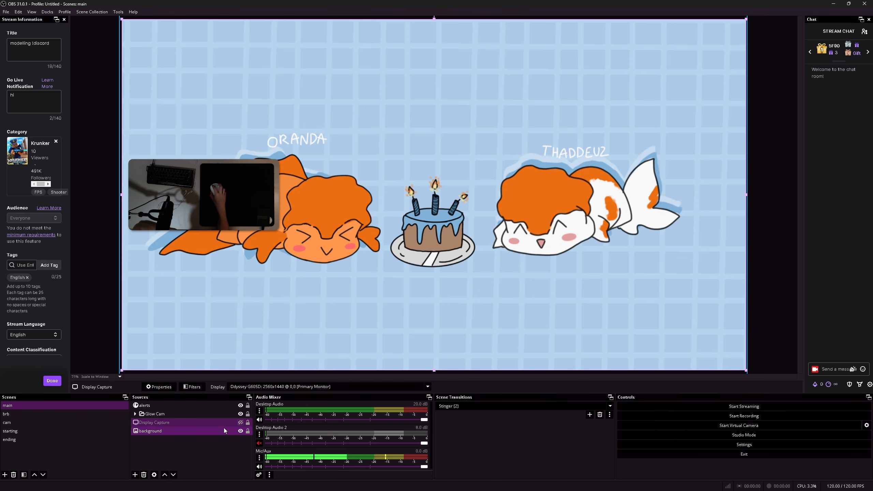
left_click(241, 422)
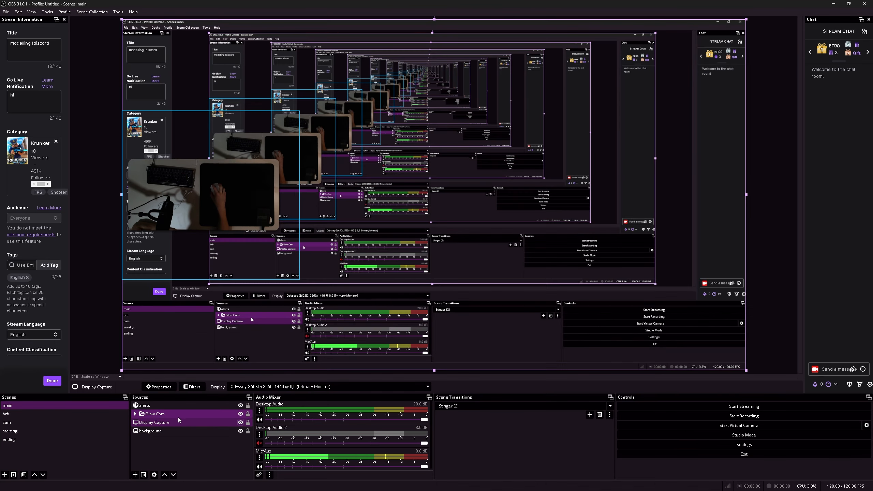
- Expand the Glow Cam group, make the follower source visible, and move it onto the lower-left corner of the webcam image
left_click(135, 414)
left_click(206, 422)
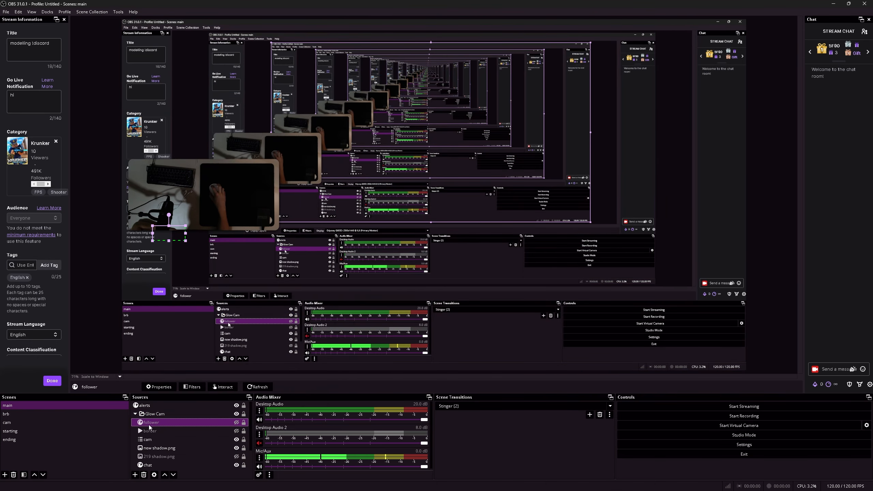
left_click(236, 423)
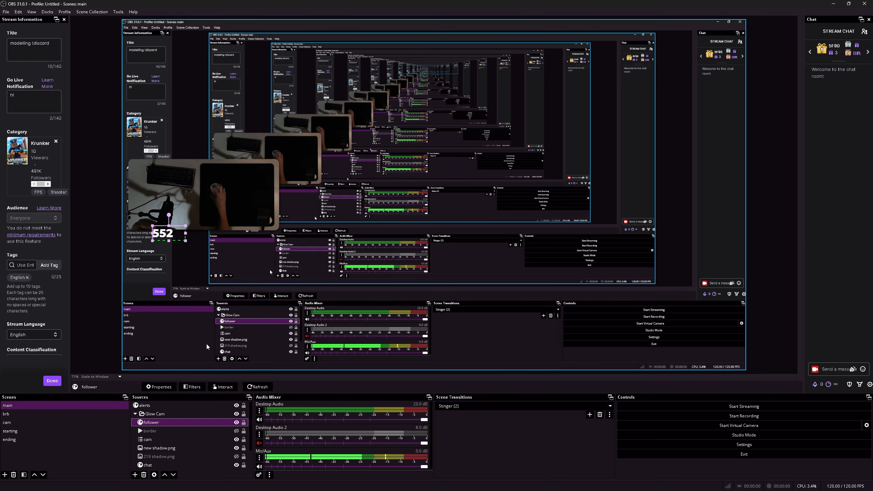
left_click_drag(172, 235, 155, 221)
- Make the border source in the Glow Cam group visible around the webcam
left_click(197, 432, "ctrl")
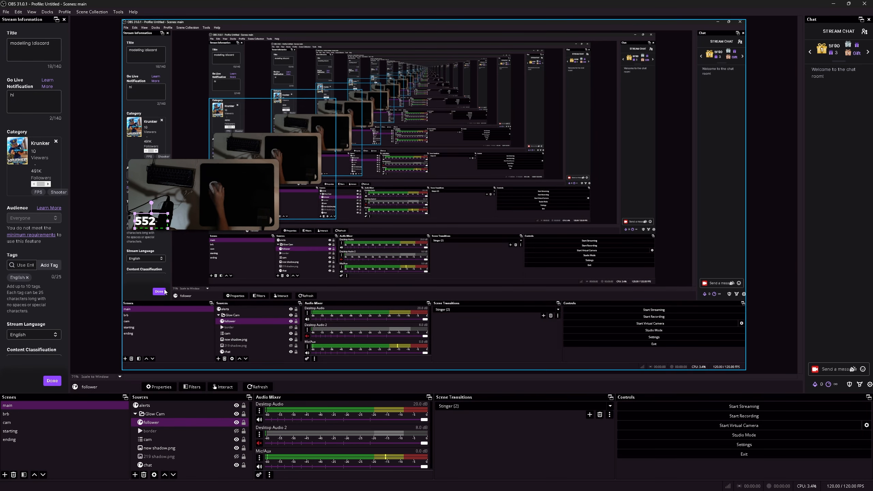
left_click(196, 431)
left_click(236, 431)
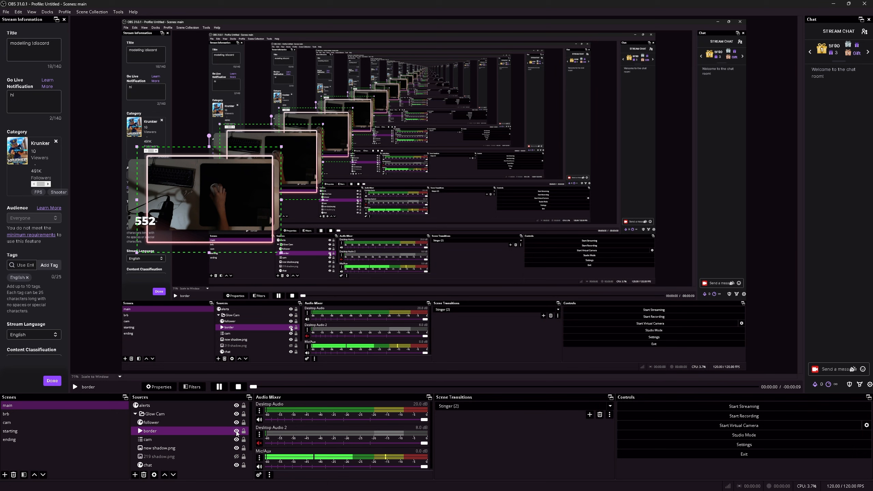
- Hide the border source in the Glow Cam group, and turn the new shadow.png source off and on again
left_click(236, 431)
left_click(228, 439)
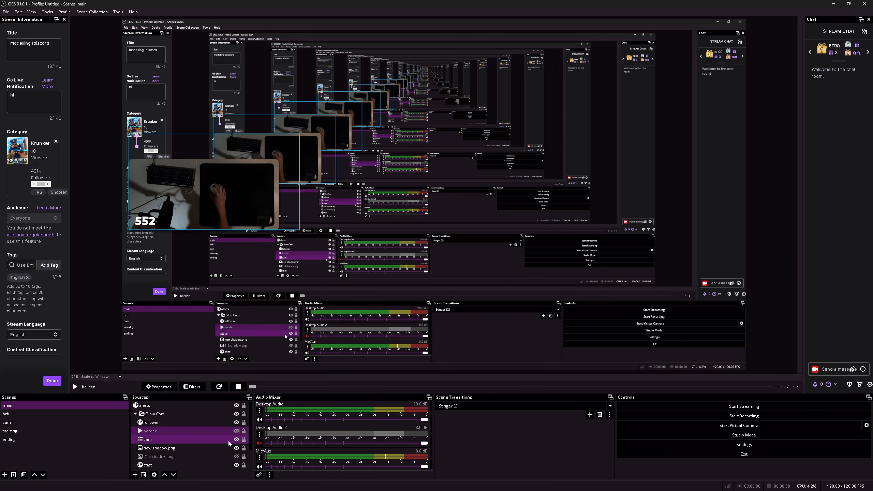
left_click(86, 422)
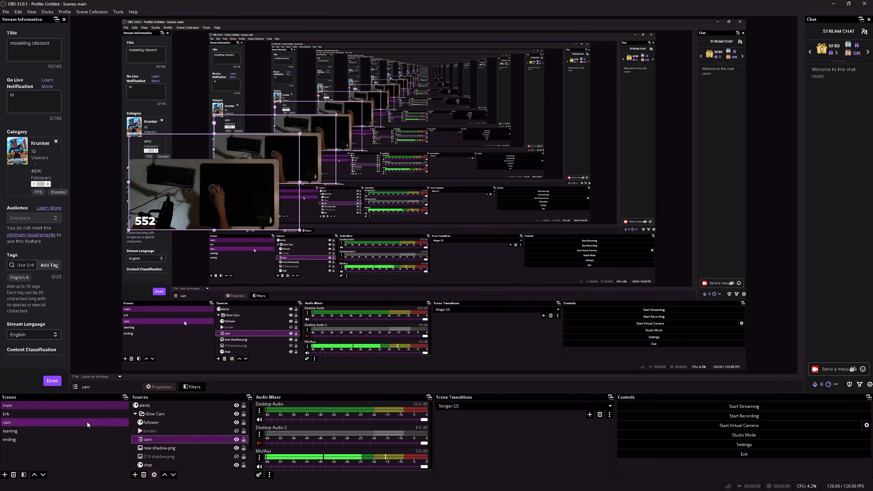
left_click(206, 448)
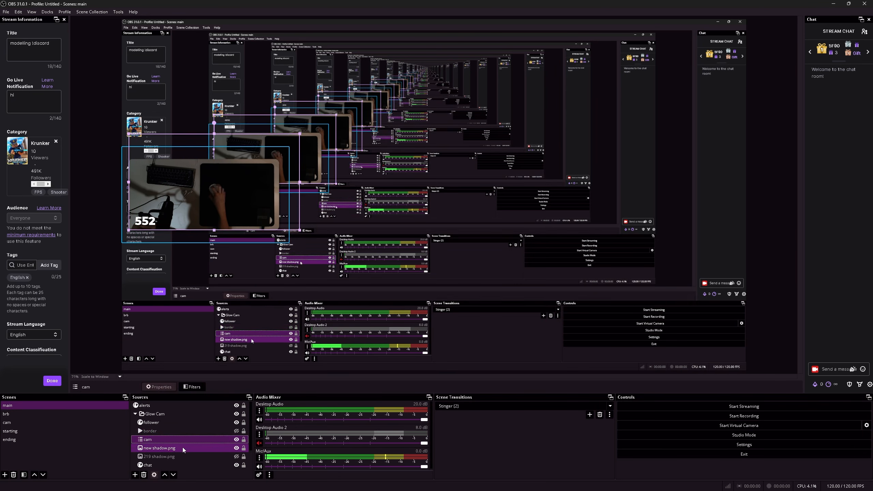
left_click(236, 448)
left_click(236, 448)
- Delete the hidden 219 shadow.png source from the Glow Cam group
left_click(221, 457, "ctrl")
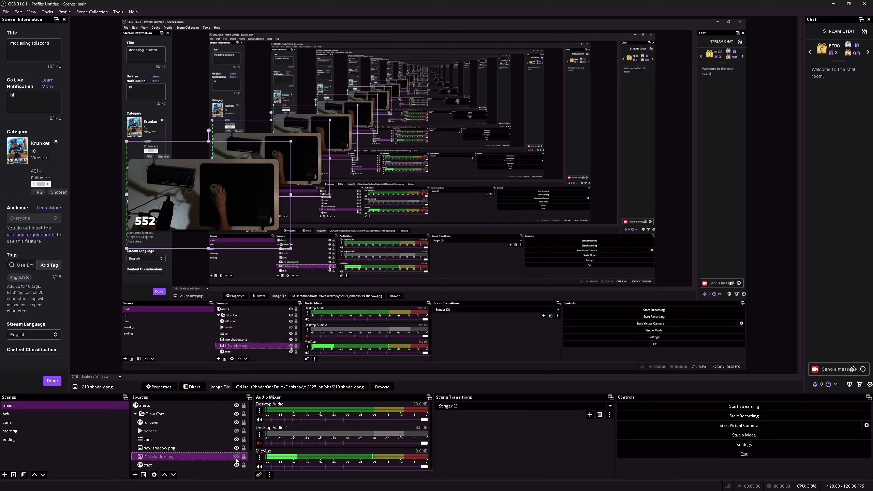
scroll(227, 454, "down", 1)
left_click(217, 446)
key("Delete")
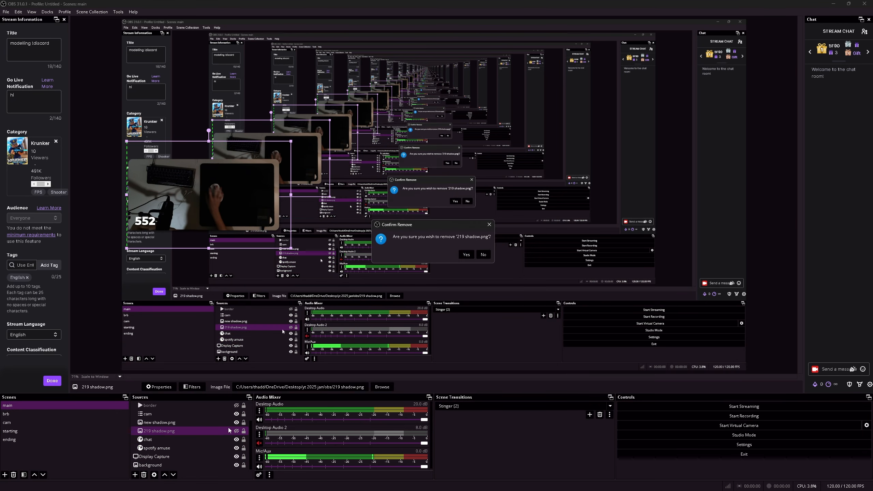
left_click(466, 254)
- Send two test messages of repeated letter a in the stream chat, and nudge the chat source slightly left above the webcam
left_click(187, 441)
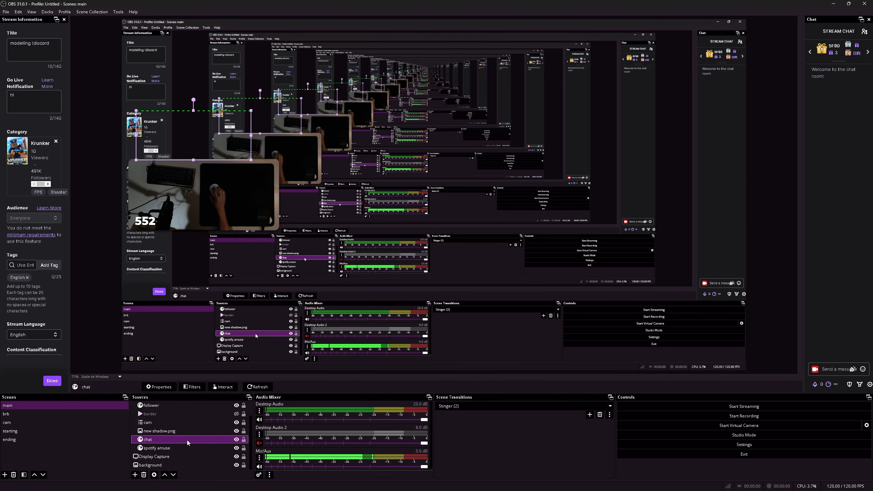
left_click(832, 367)
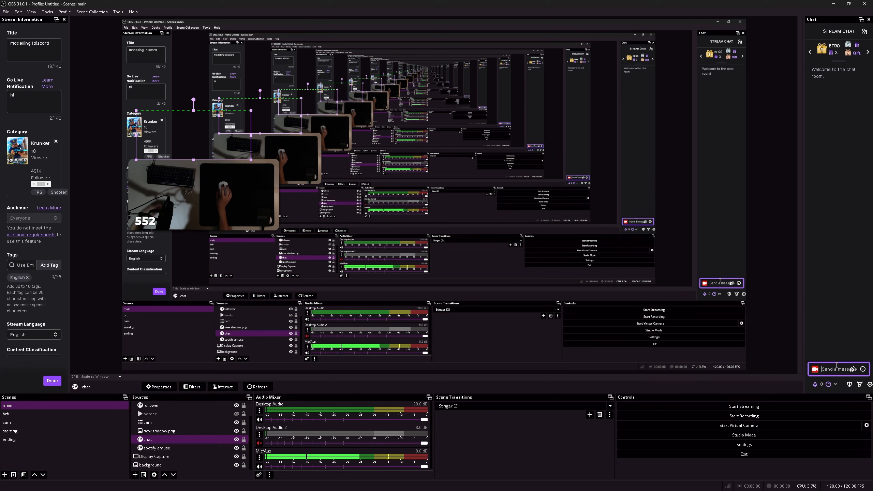
type("aaaaaaaaaaaaaaaaa")
key("Return")
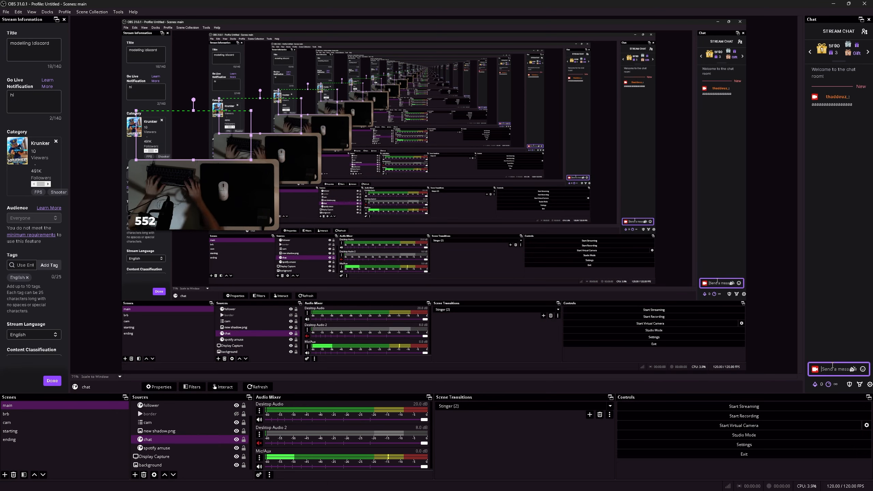
type("aaaaaaaaaaaaaaaaaaaaaa")
key("Return")
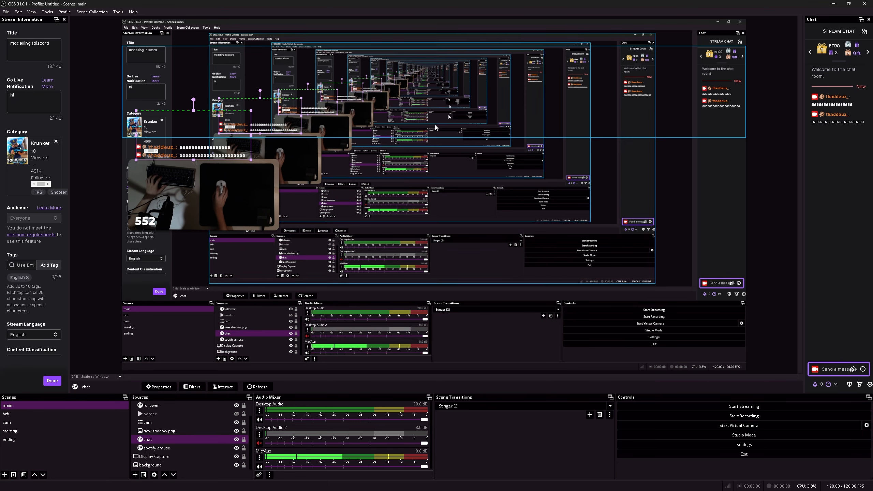
left_click_drag(222, 152, 219, 152)
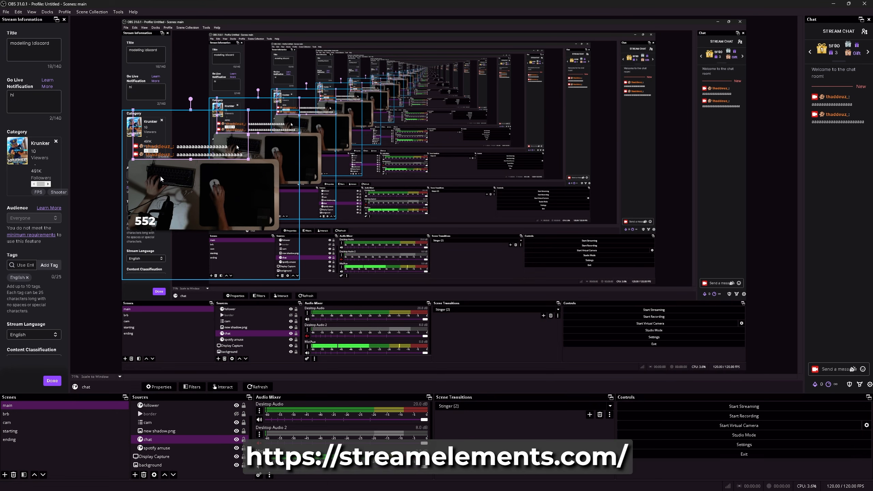
- Refresh the spotify amuse browser source, and select the Display Capture source
left_click(172, 447)
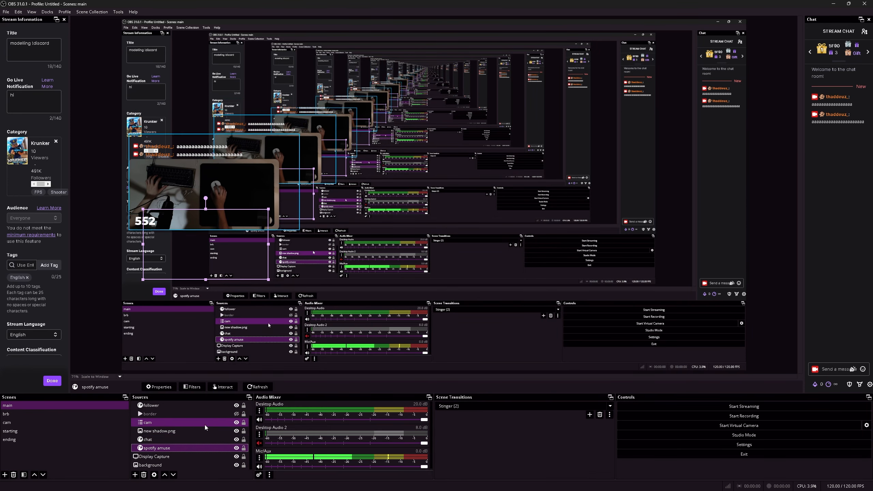
left_click(258, 386)
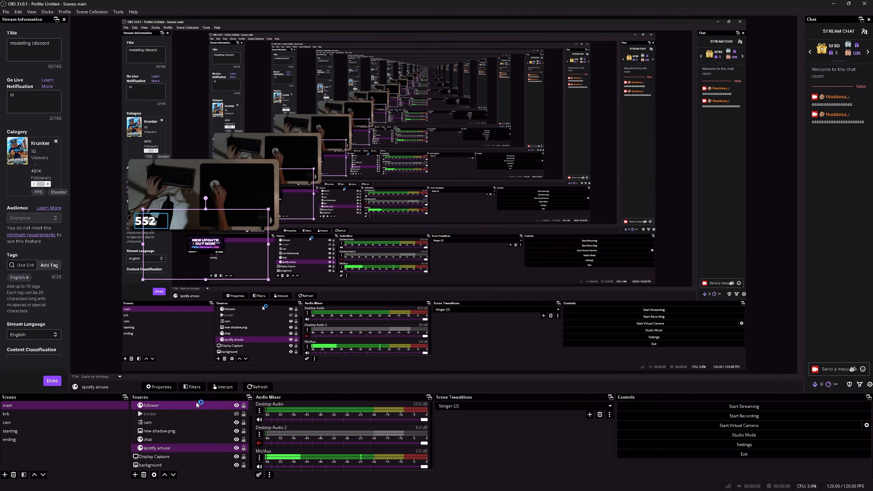
left_click(182, 456)
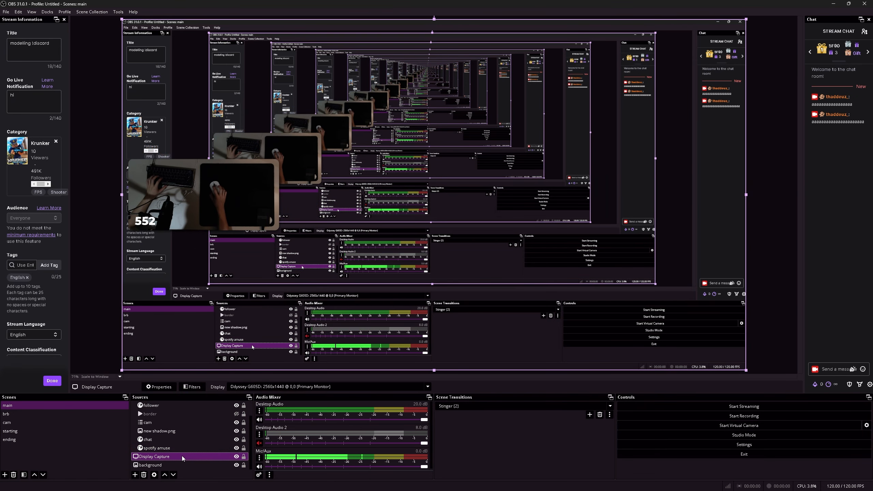
scroll(183, 457, "up", 2)
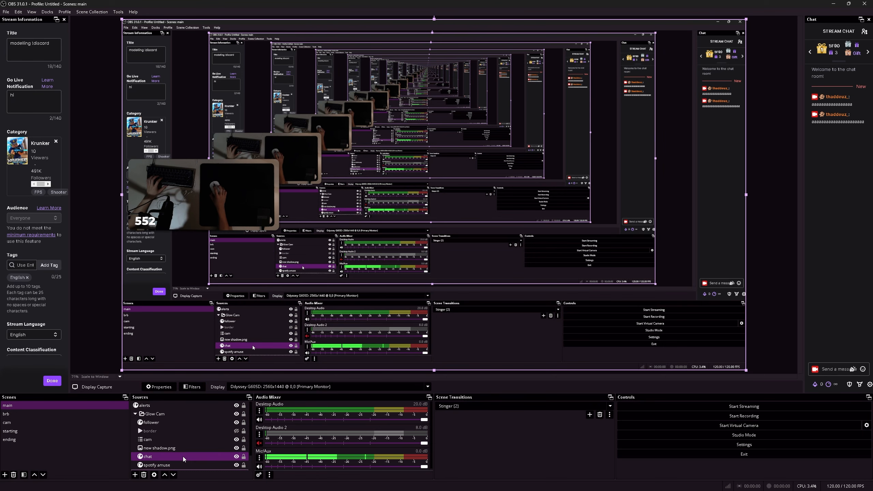
- Open the cam source's Image Mask/Blend filter and browse the obs folder for its mask image, new cam
left_click(135, 416)
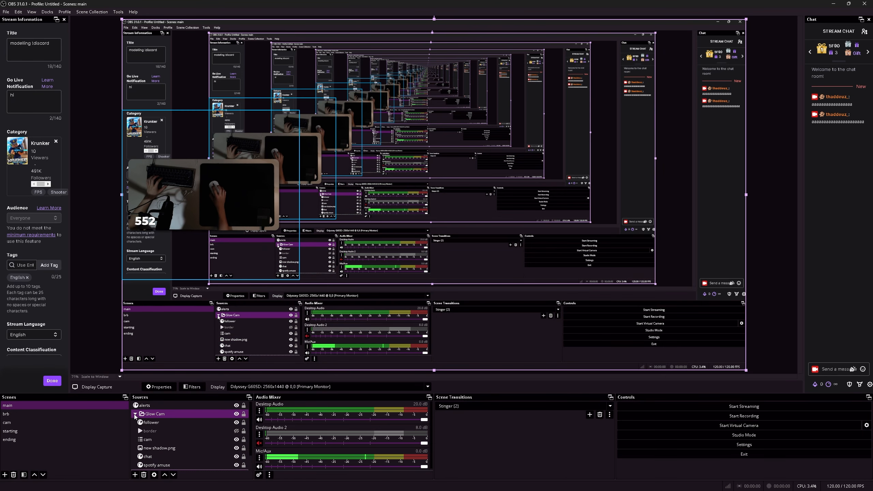
left_click(155, 440)
right_click(152, 443)
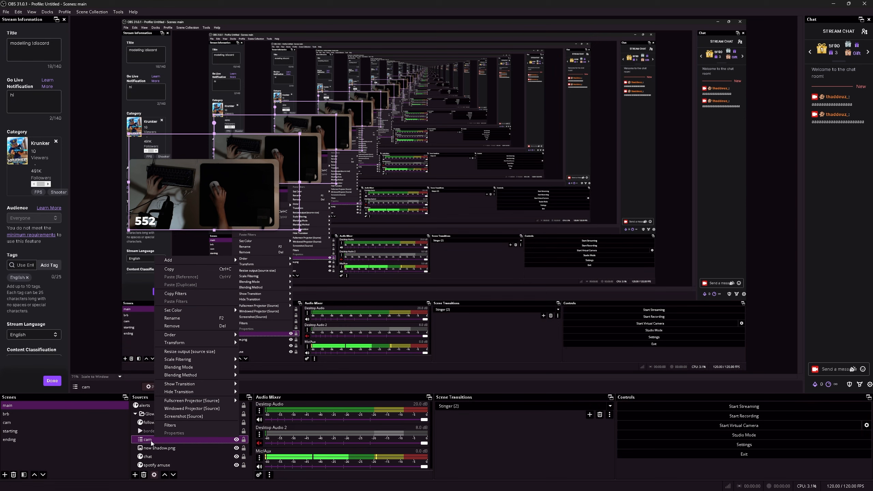
left_click(170, 425)
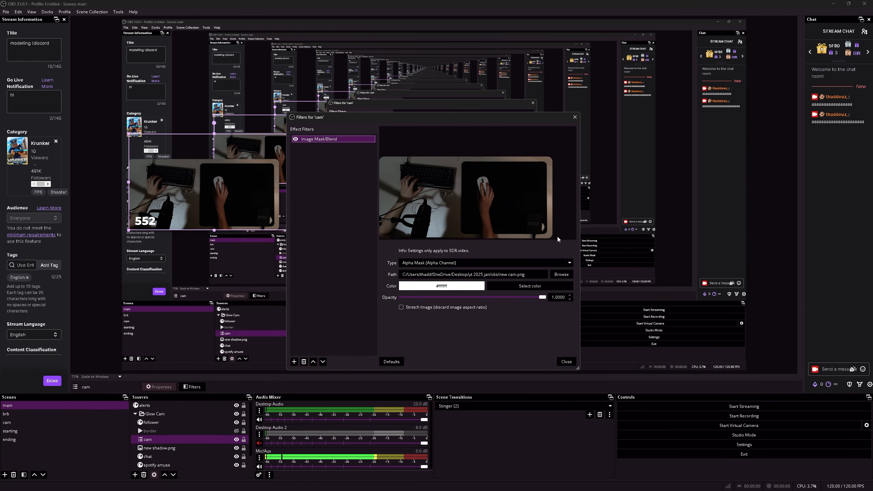
left_click(558, 276)
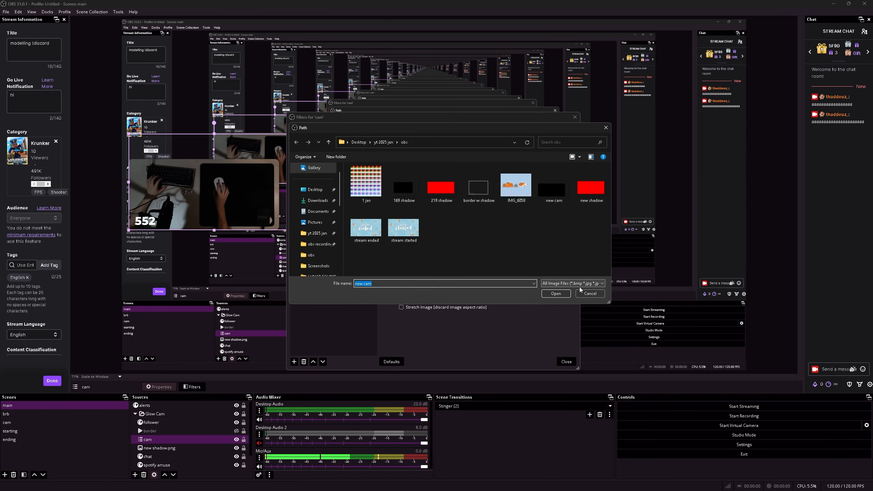
left_click(556, 293)
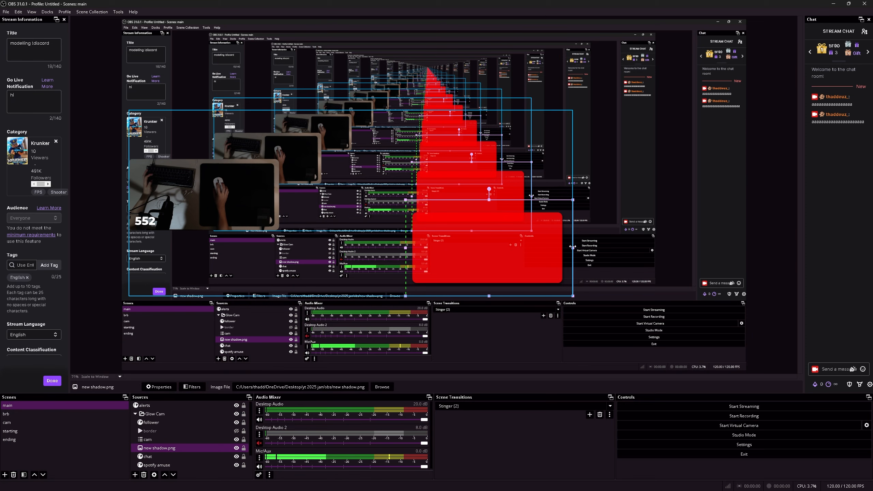
- Try cropping the red new shadow.png image from its right and bottom edges
left_click_drag(573, 247, 466, 263)
left_click_drag(437, 297, 437, 276)
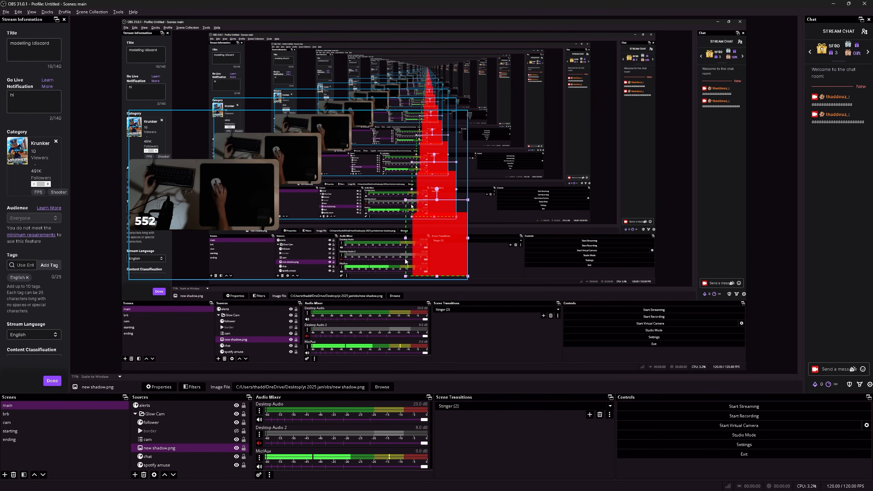
- View the Group option among the addable source types without adding one, and look at the Glow Cam group
left_click(147, 423)
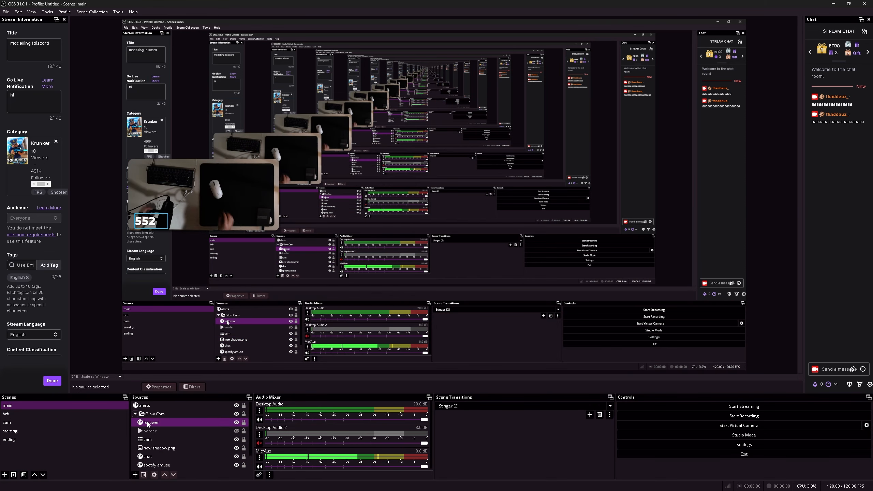
left_click(135, 475)
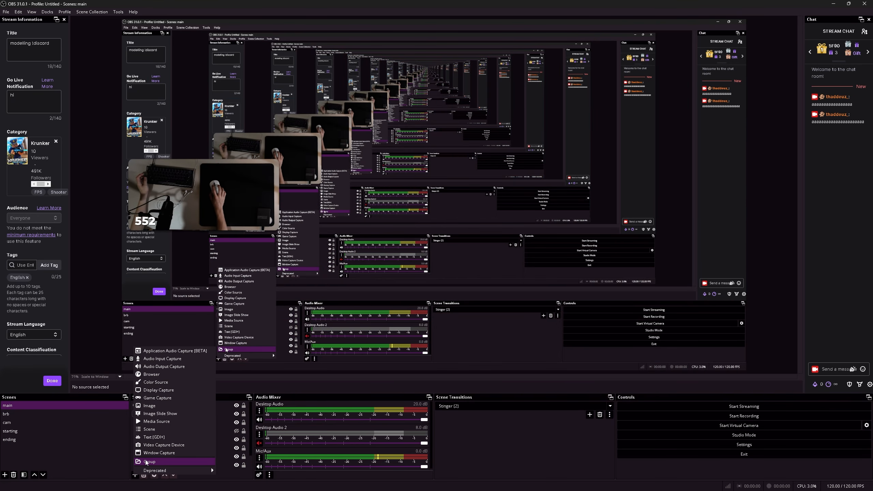
left_click(108, 460)
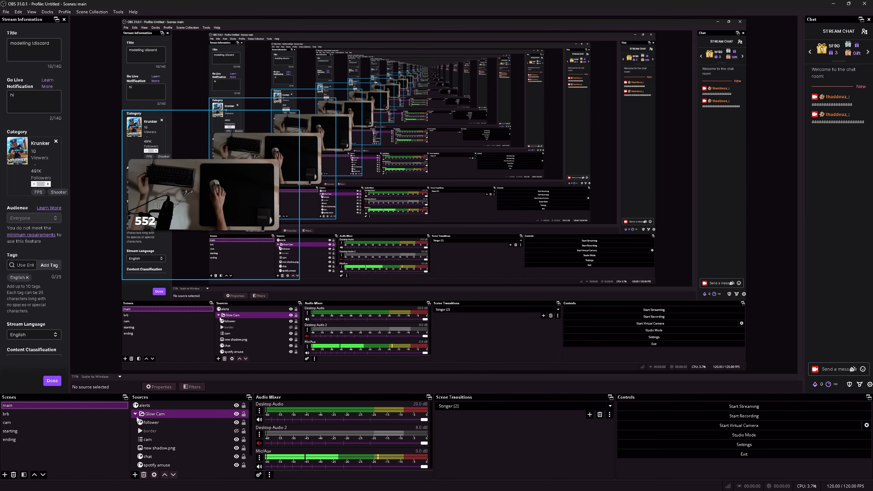
left_click(135, 414)
left_click(144, 417)
- Switch to the brb scene, move the Glow Cam group left so the webcam sits further inside the canvas, and select brb background
left_click(105, 417)
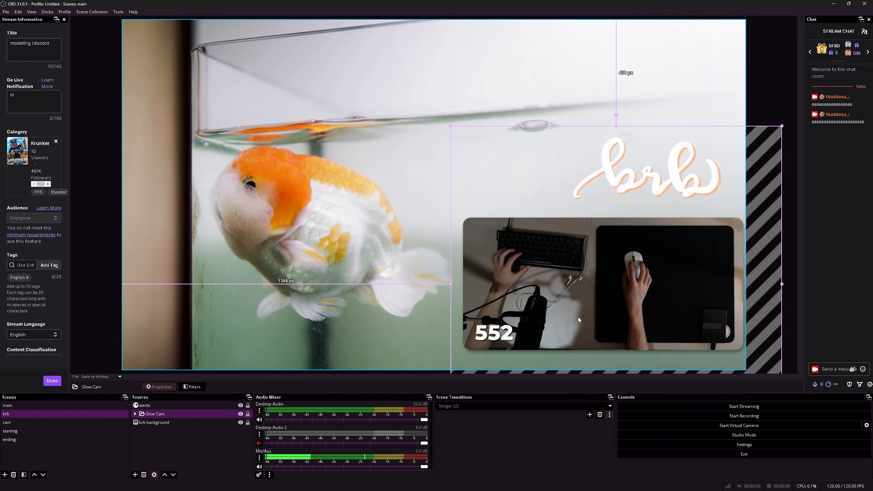
left_click_drag(578, 316, 558, 317)
left_click(169, 422)
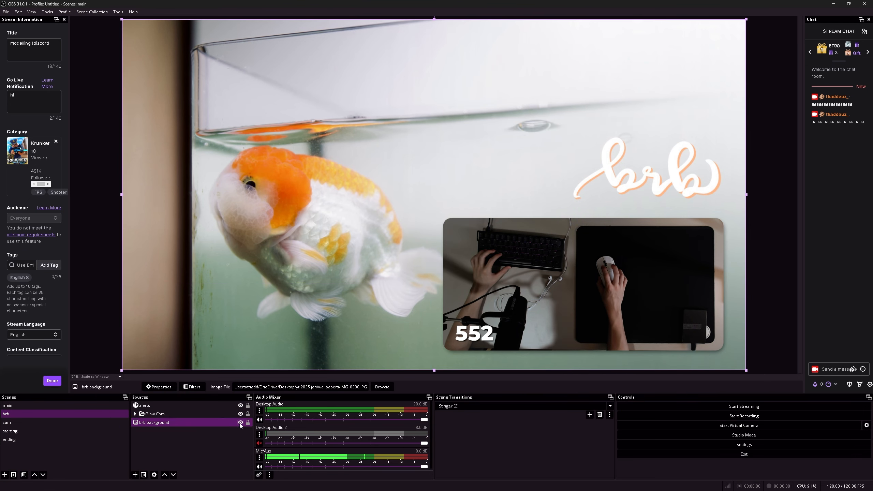
left_click(237, 406, "ctrl")
- In the cam scene, make the clock source visible and move it onto the upper-right corner of the camera image
left_click(112, 422)
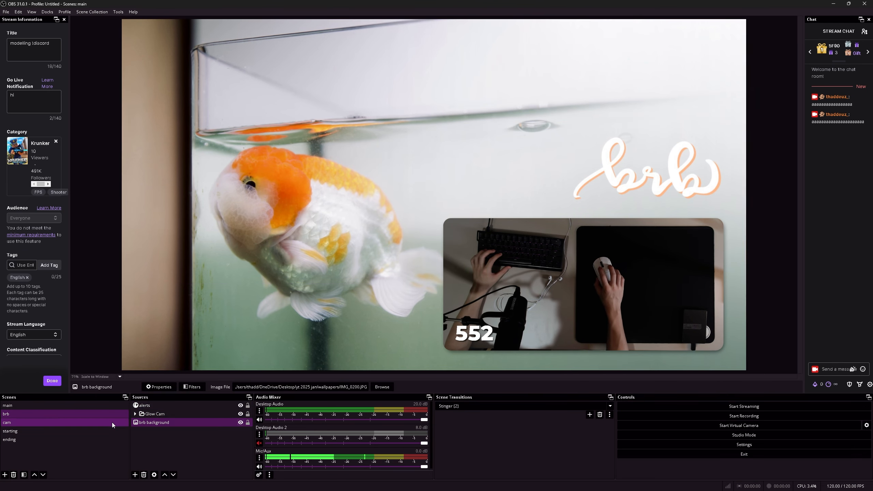
left_click(144, 415)
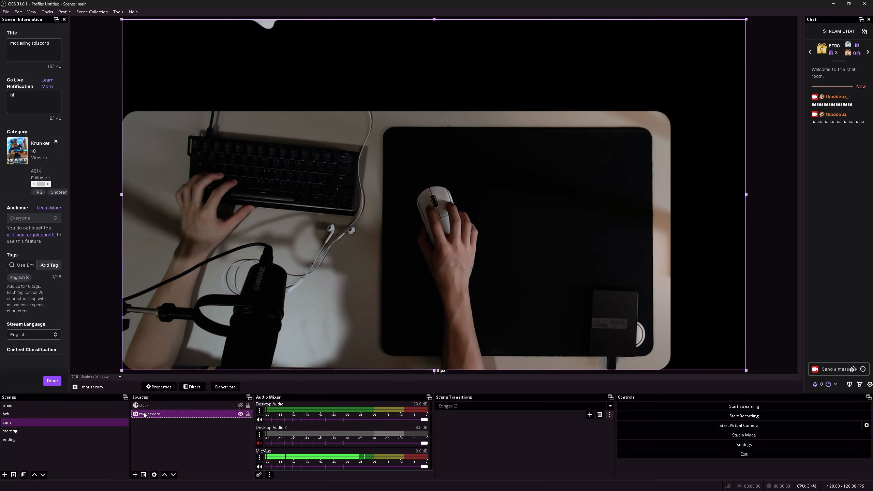
left_click(159, 405, "ctrl")
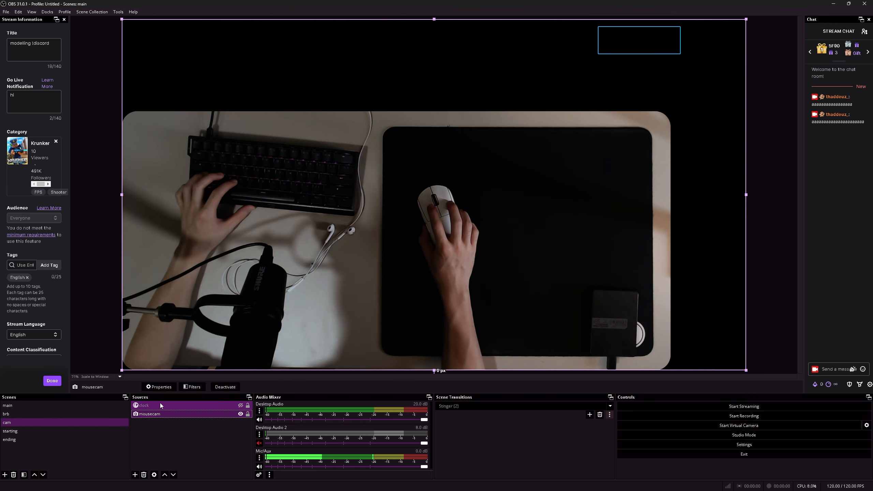
left_click(227, 407)
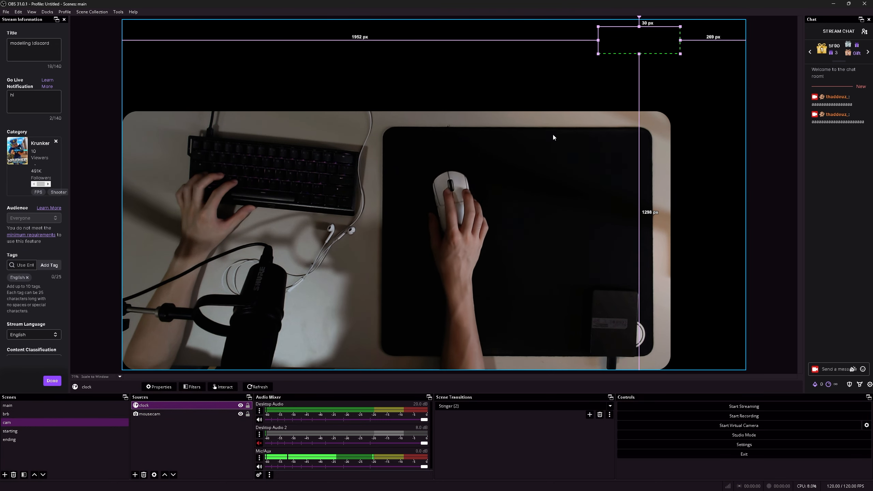
left_click_drag(645, 45, 631, 139)
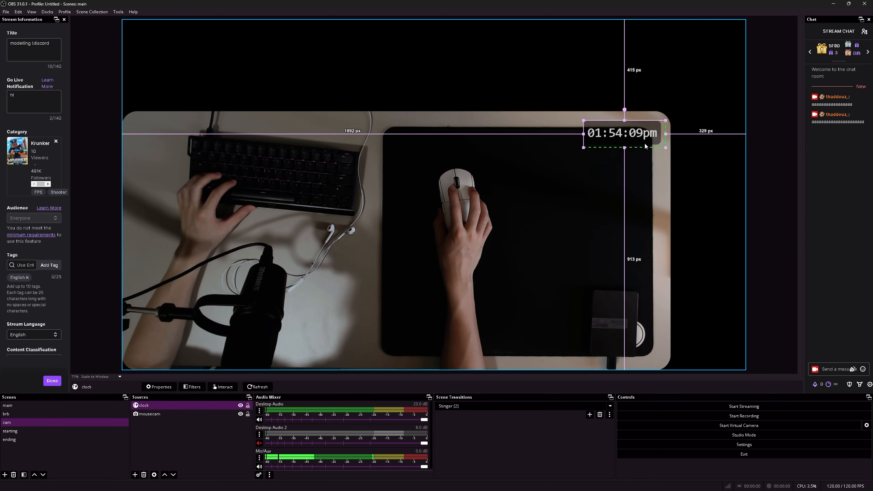
left_click(770, 183)
- Hide the clock source and select the mousecam source
left_click(210, 414)
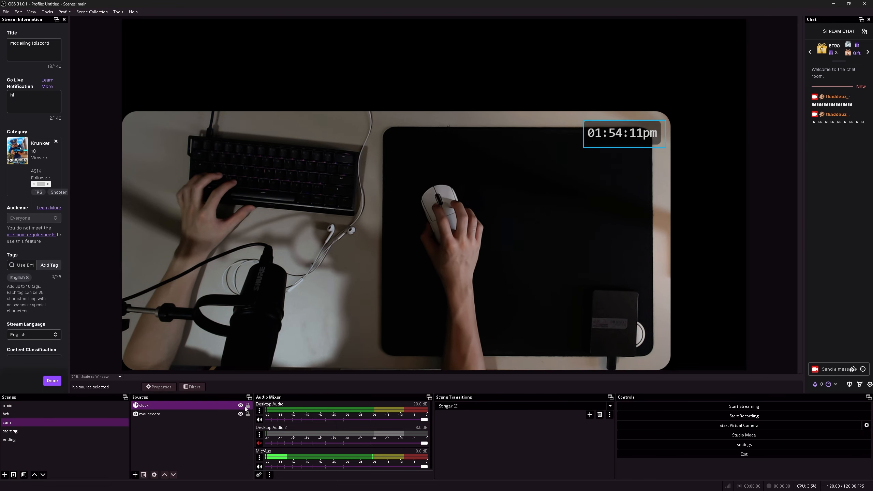
left_click(240, 405)
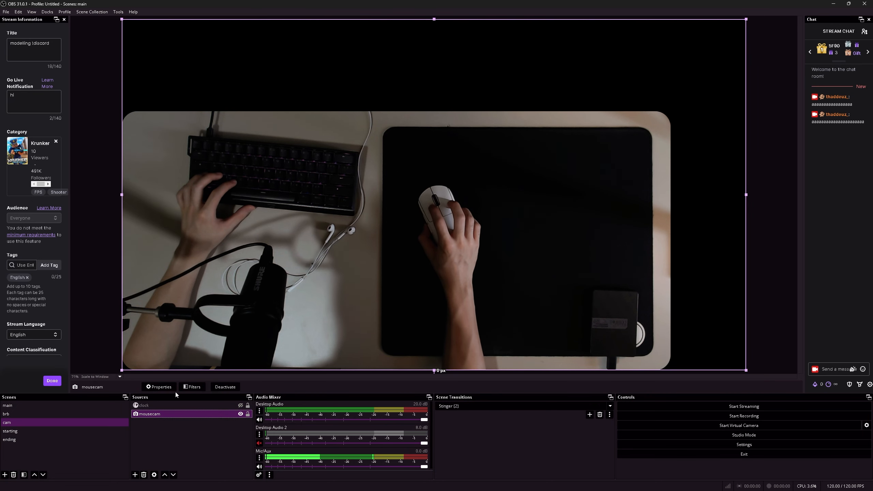
- Open the mousecam source's filters and choose Green as the Chroma Key's key color type
left_click(191, 386)
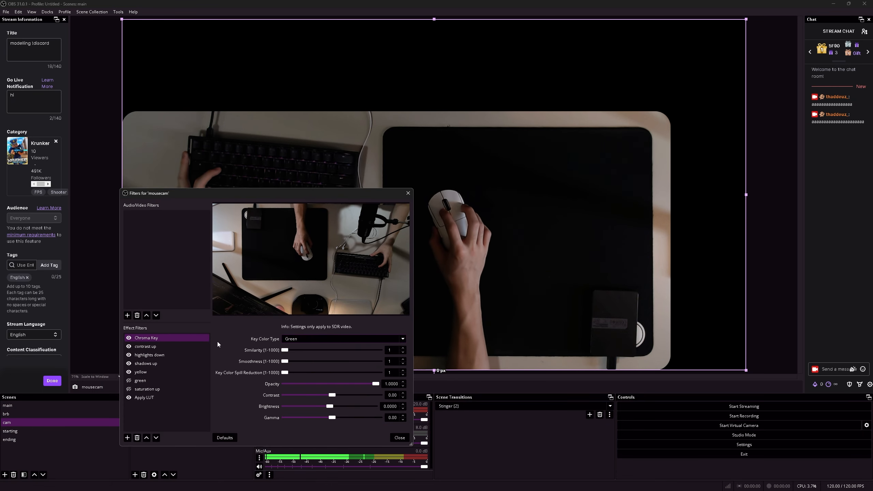
left_click(293, 339)
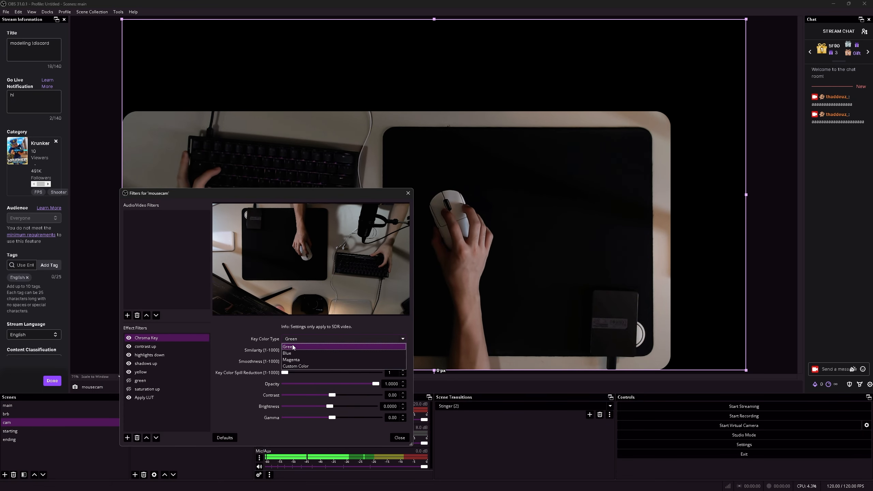
left_click(293, 346)
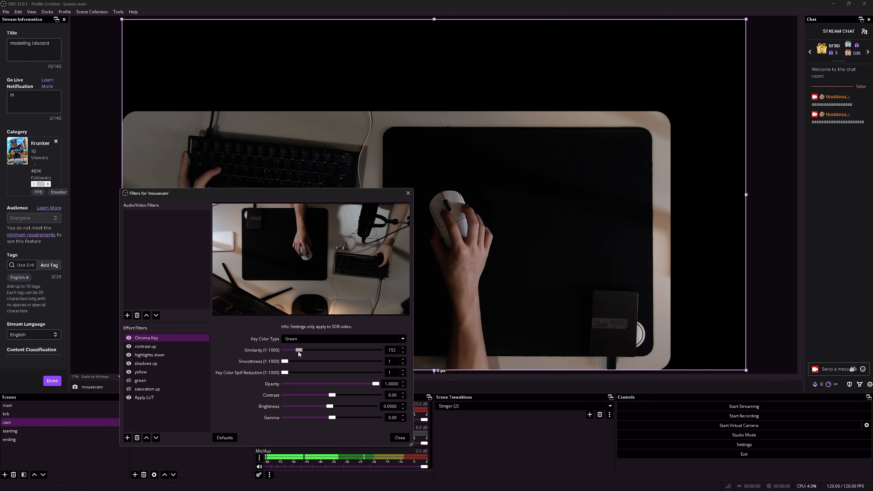
- Lower the Chroma Key's similarity to its minimum, then turn that filter off and select the contrast up filter
mouse_move(298, 351)
left_mouse_down()
mouse_move(337, 354)
mouse_move(282, 352)
left_mouse_up()
left_click(129, 337)
left_click(154, 346)
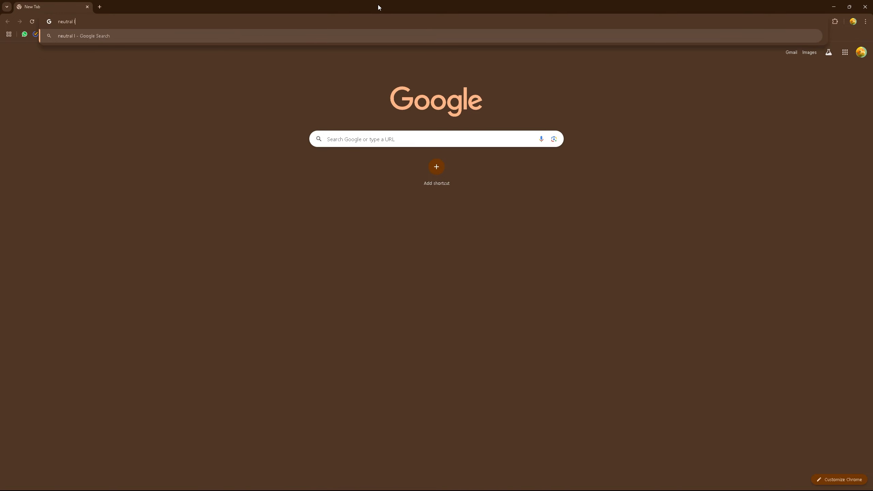
- Search the web for "neutral lut png", preview the GitHub neutral LUT image, and return to the mousecam filters
type("ng")
key("Return")
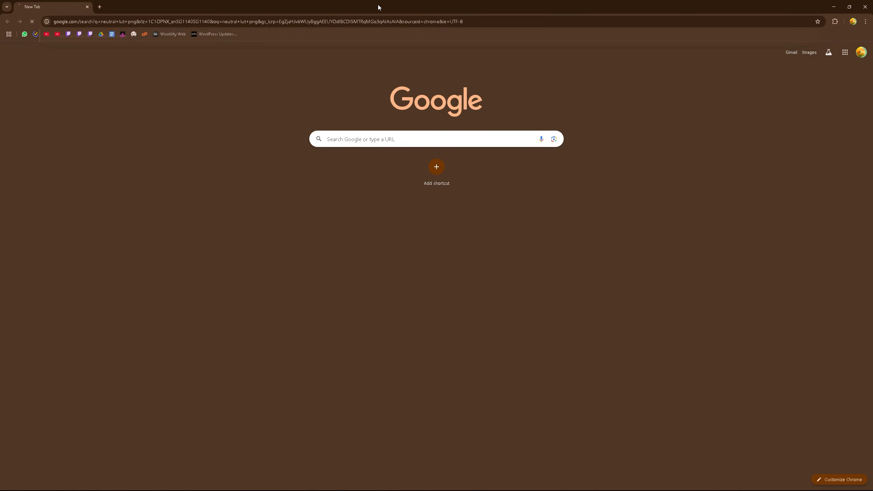
left_click(115, 131)
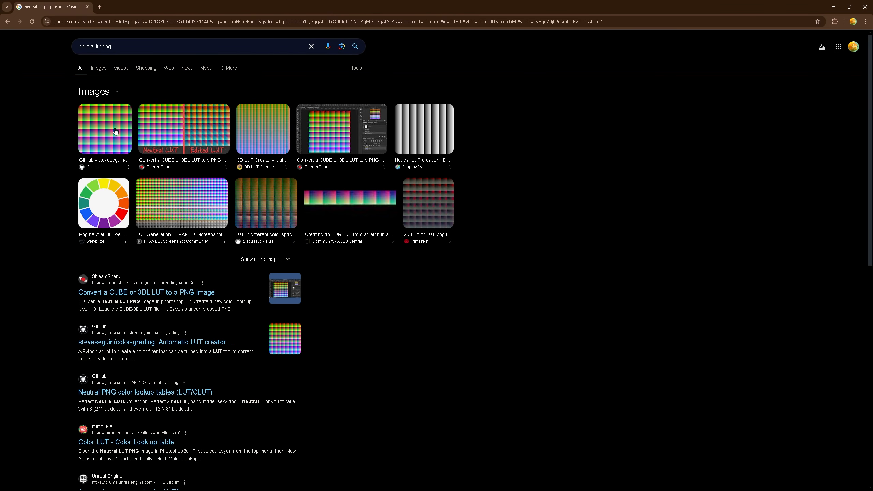
left_click_drag(237, 6, 373, 97)
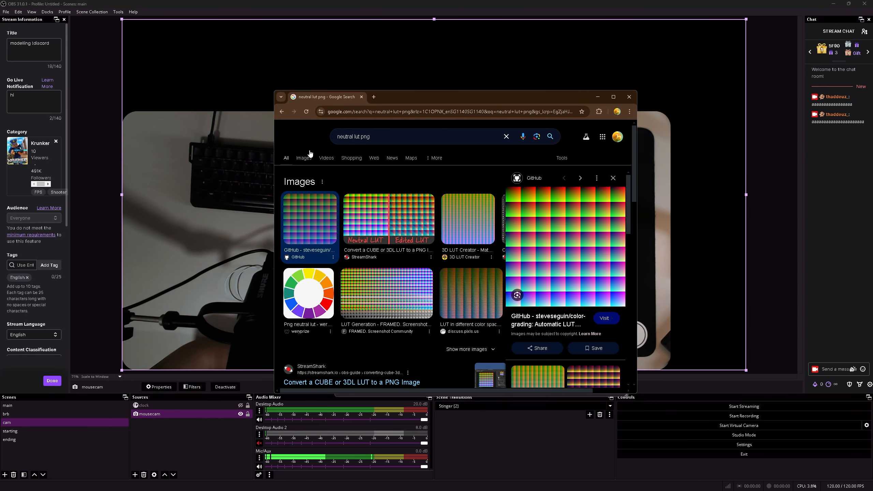
left_click(418, 8)
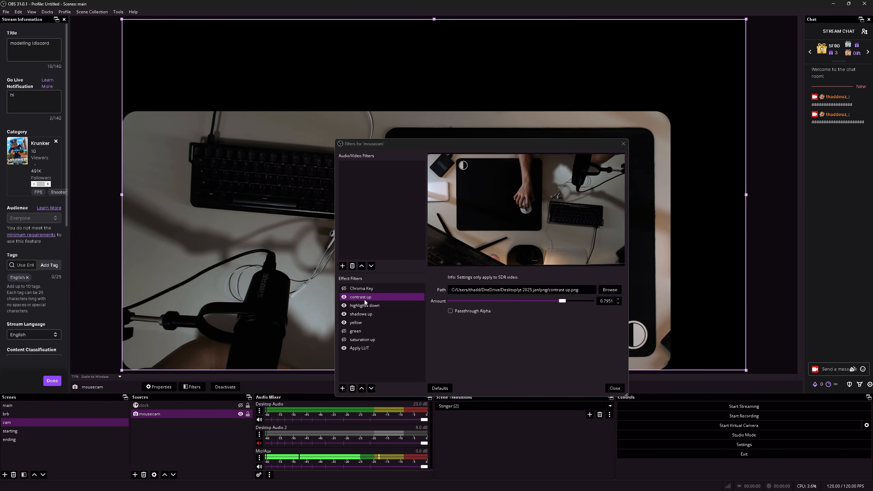
- Raise the contrast up LUT's amount to its maximum and select the highlights down filter
left_click(342, 388)
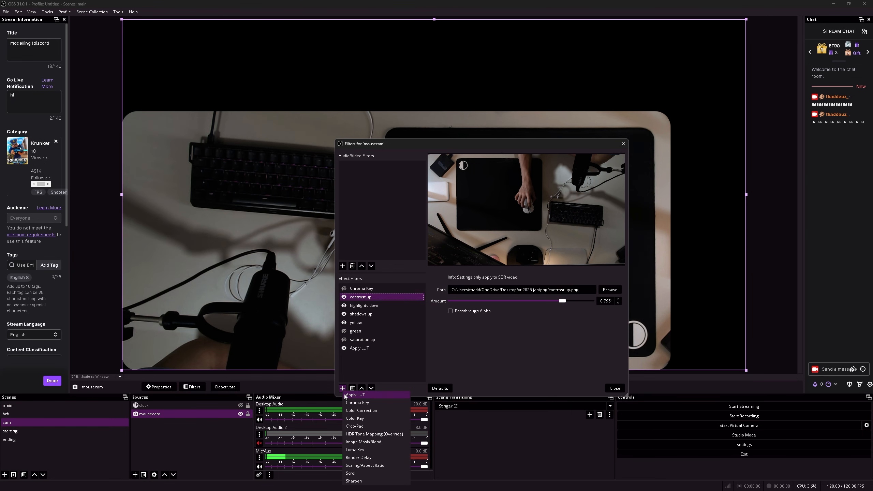
left_click(362, 296)
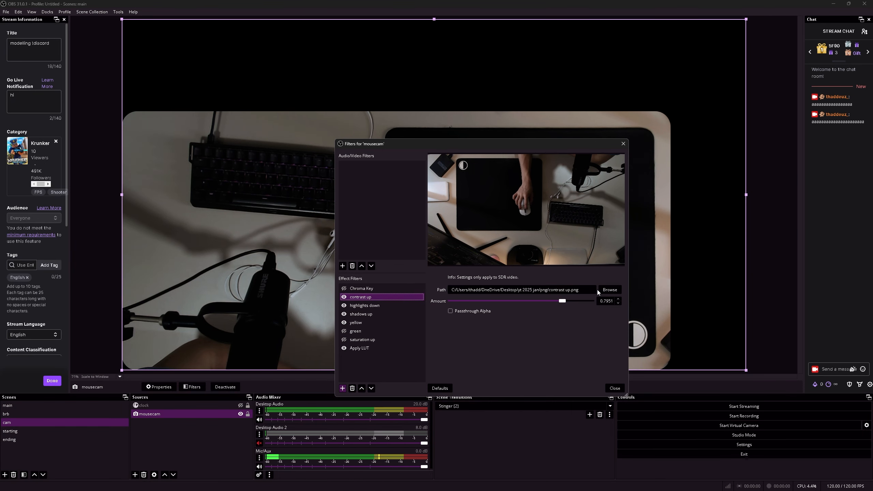
left_click_drag(564, 303, 665, 305)
left_click(343, 307)
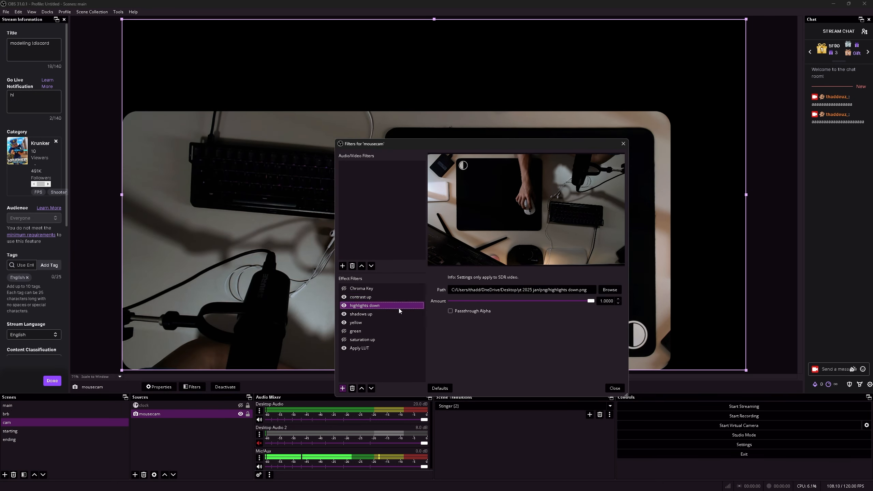
- Try different amounts on the Apply LUT filter, set its amount to 0 and turn the filter off
left_click(359, 348)
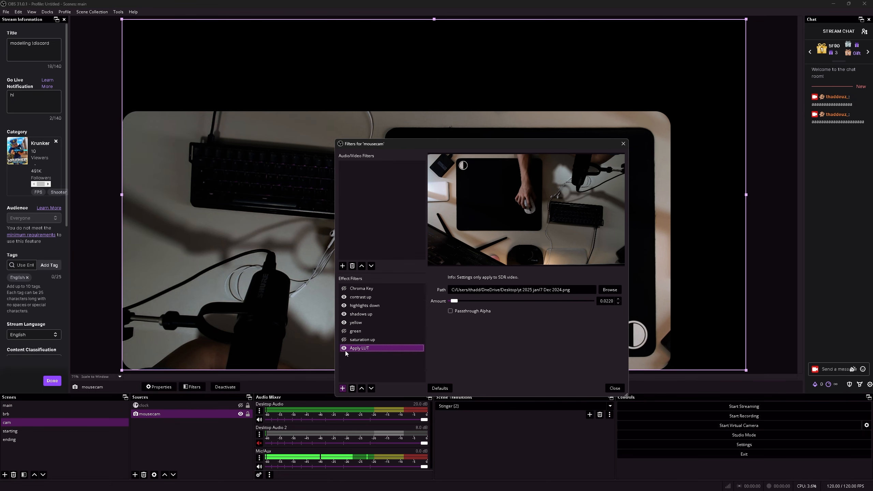
left_click_drag(439, 144, 380, 375)
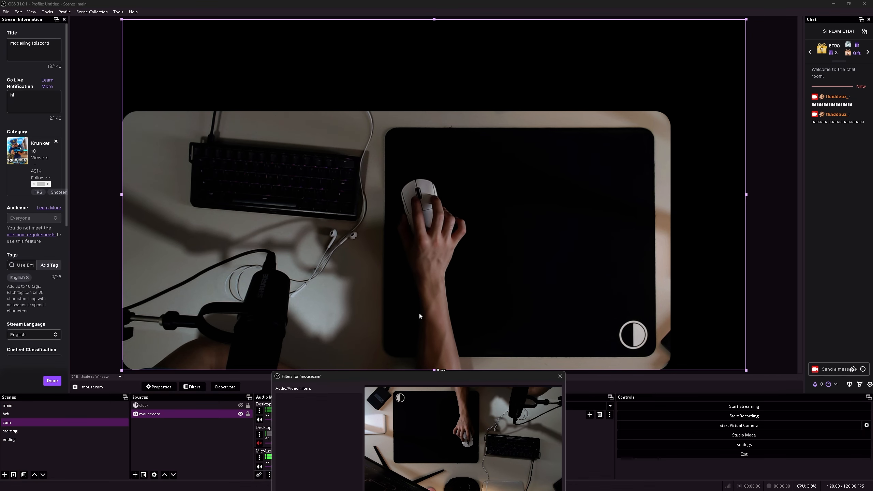
left_click_drag(438, 377, 480, 243)
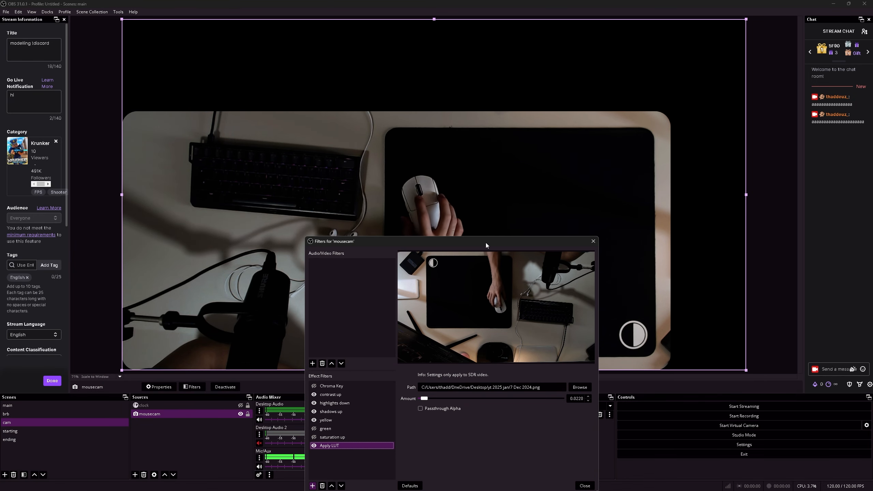
left_click_drag(486, 242, 446, 126)
left_click_drag(388, 280, 611, 249)
left_click_drag(462, 125, 332, 371)
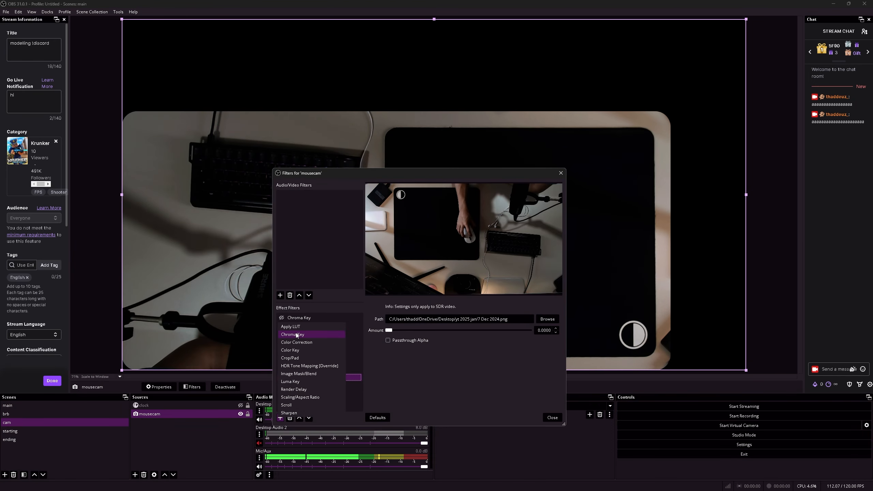
- Add a Color Correction filter to mousecam and raise its hue shift to the maximum
left_click(298, 342)
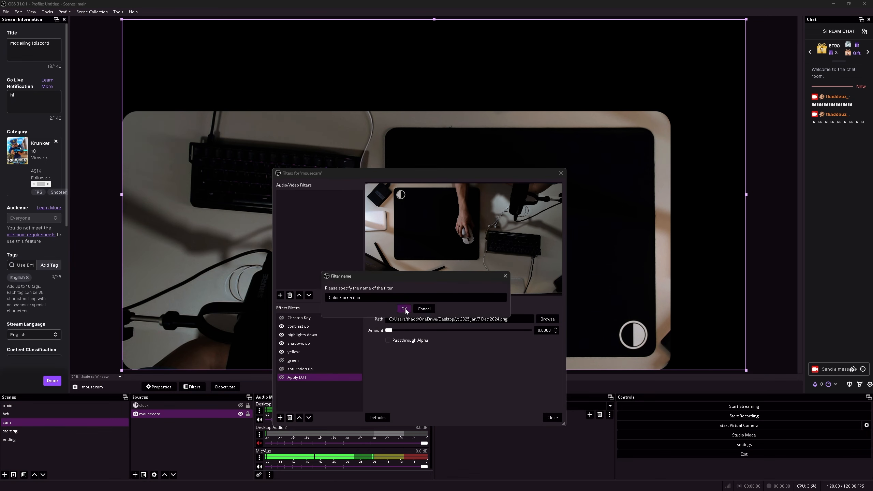
key("Return")
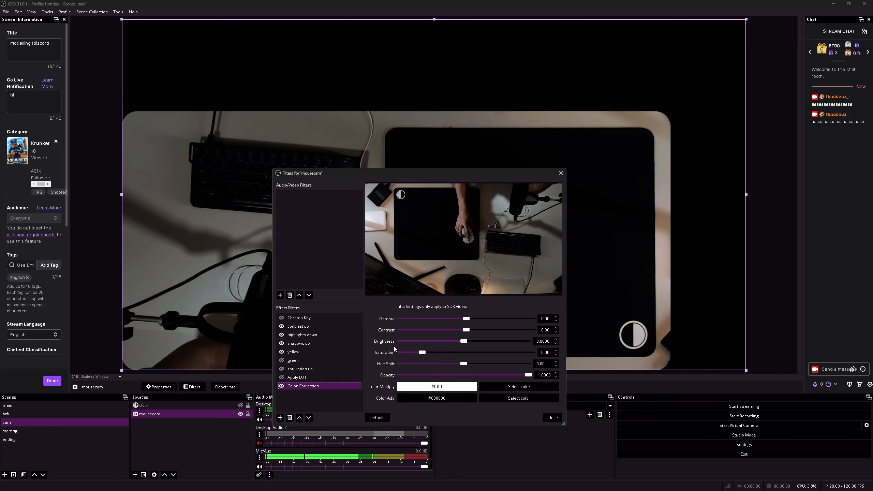
left_click(416, 364)
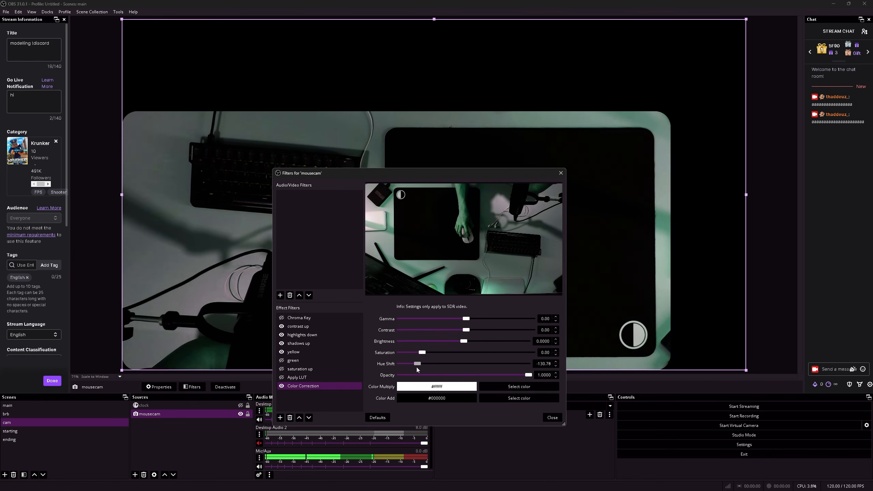
left_click_drag(417, 367, 524, 370)
- Reopen the mousecam source's filters and delete the Color Correction filter
left_click(552, 418)
left_click(192, 386)
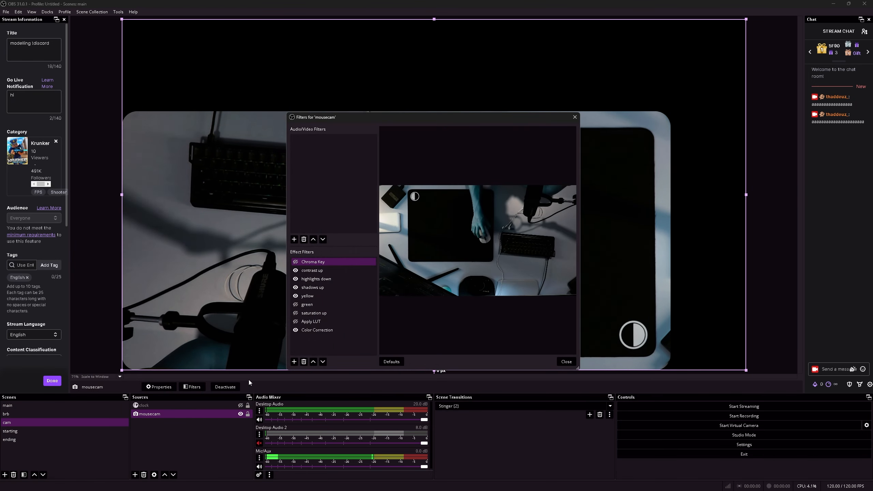
left_click(344, 330)
left_click(304, 362)
left_click(462, 251)
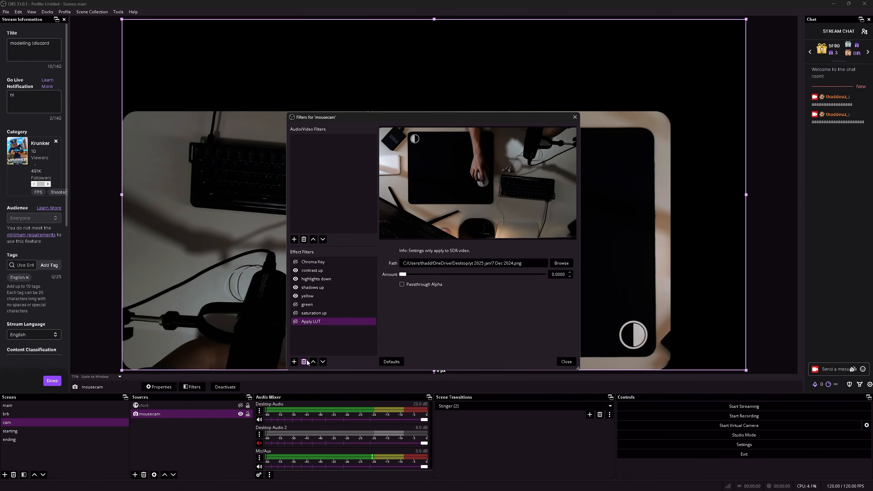
left_click(294, 361)
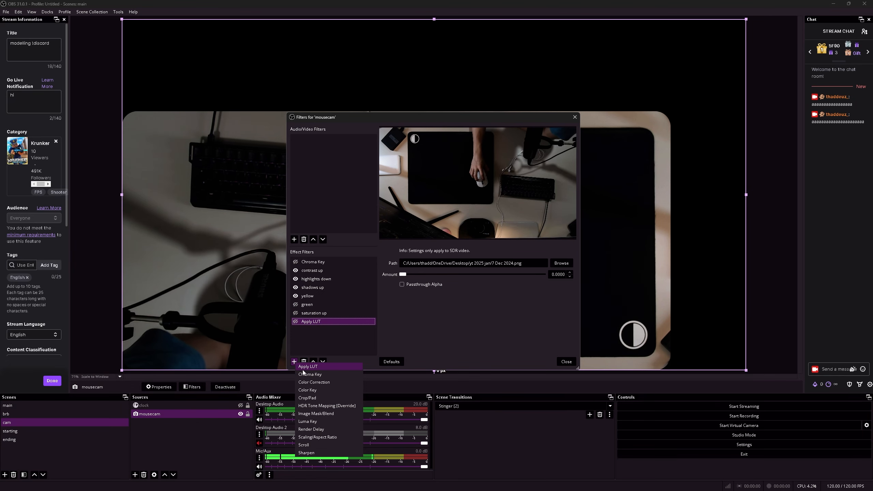
left_click(307, 390)
left_click(438, 252)
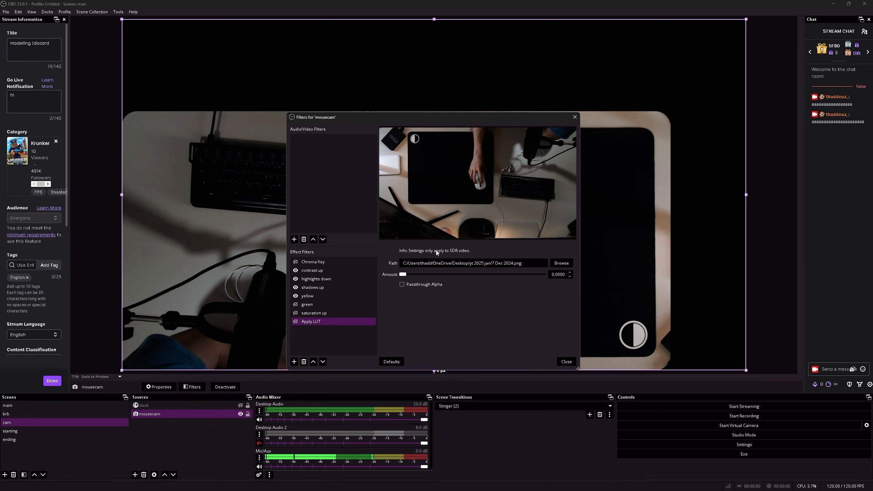
- Add a Scaling/Aspect Ratio filter to mousecam and examine its scale filtering options
left_click(294, 361)
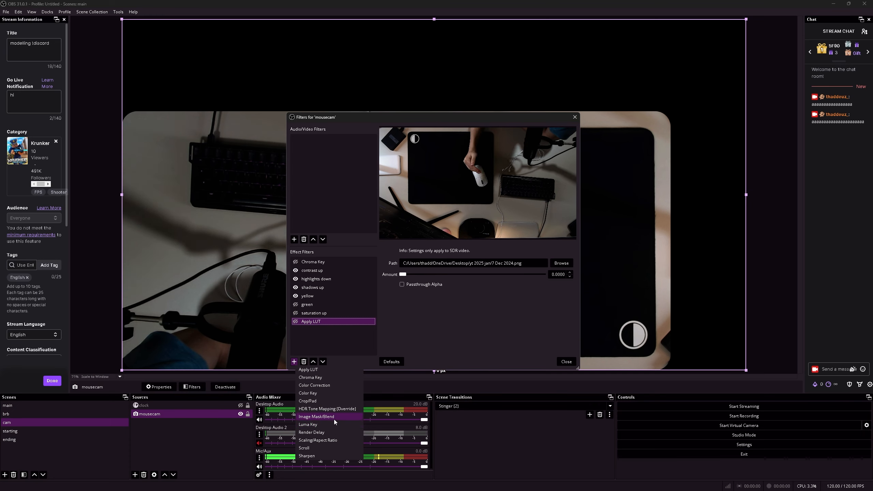
left_click(313, 440)
left_click(418, 253)
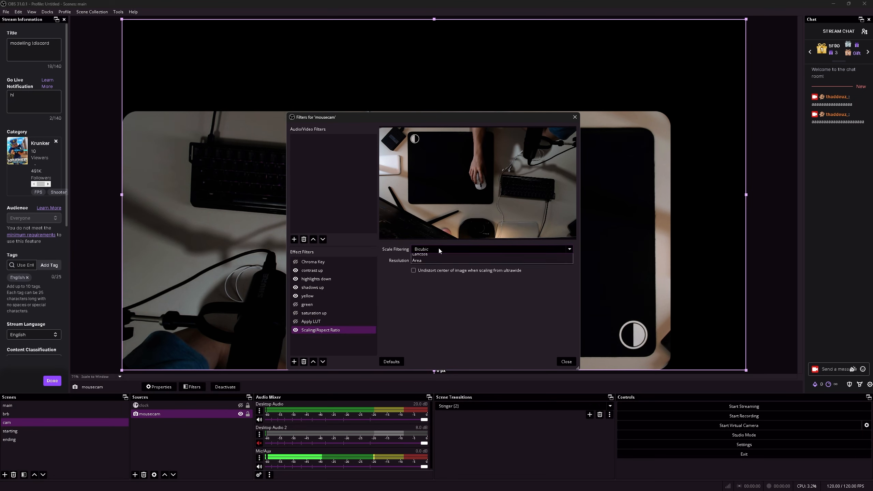
left_click(438, 247)
left_click(352, 332)
left_click(441, 251)
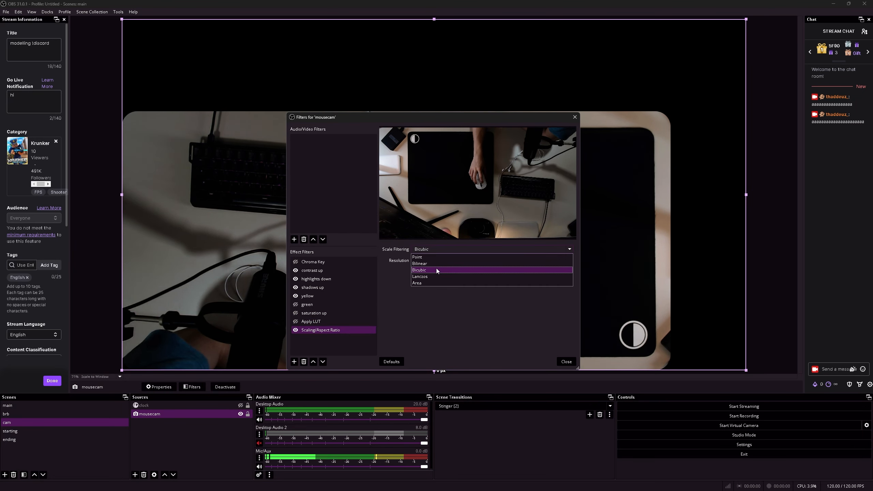
- Keep Bicubic as the scale filtering and delete the Scaling/Aspect Ratio filter
left_click(348, 333)
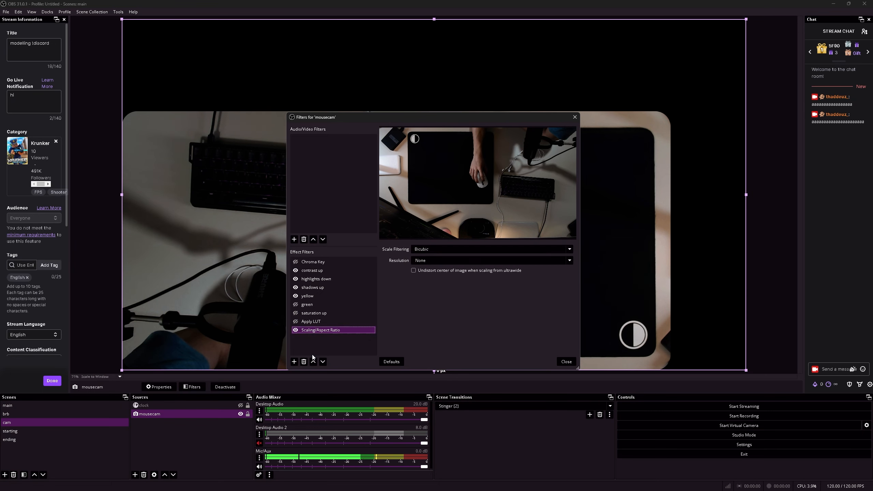
left_click(304, 362)
left_click(464, 252)
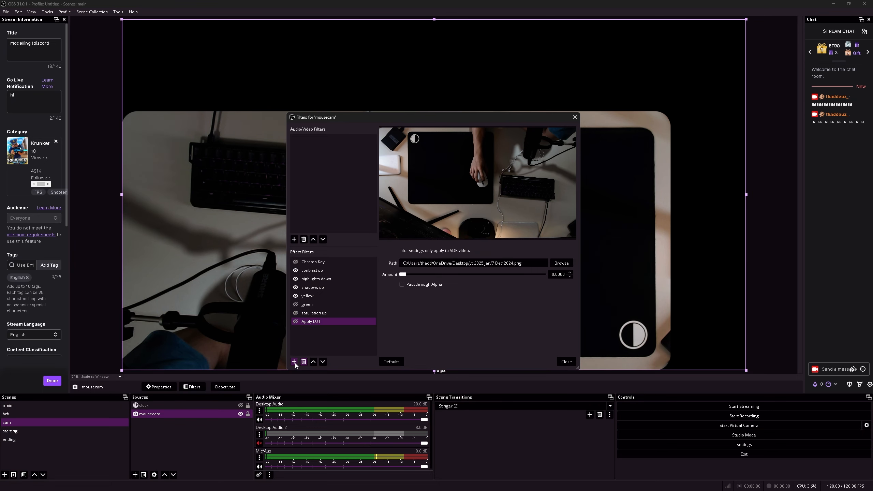
- Add a Scroll filter to mousecam with horizontal and vertical speed both at 500, and uncover the preview
left_click(294, 361)
left_click(326, 446)
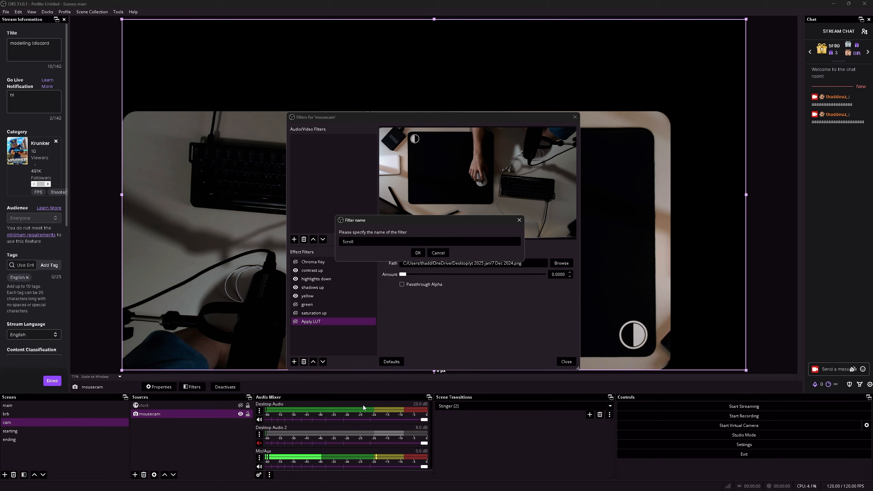
left_click(419, 250)
left_click_drag(476, 249, 568, 250)
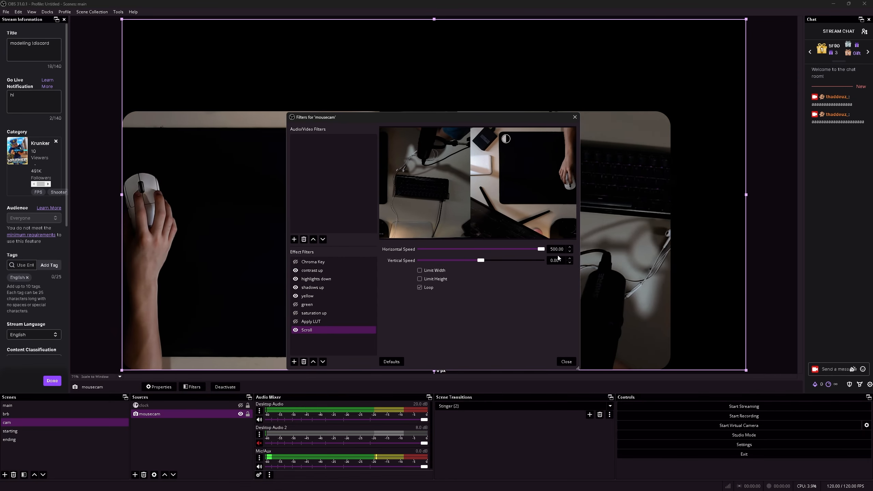
left_click_drag(481, 260, 574, 264)
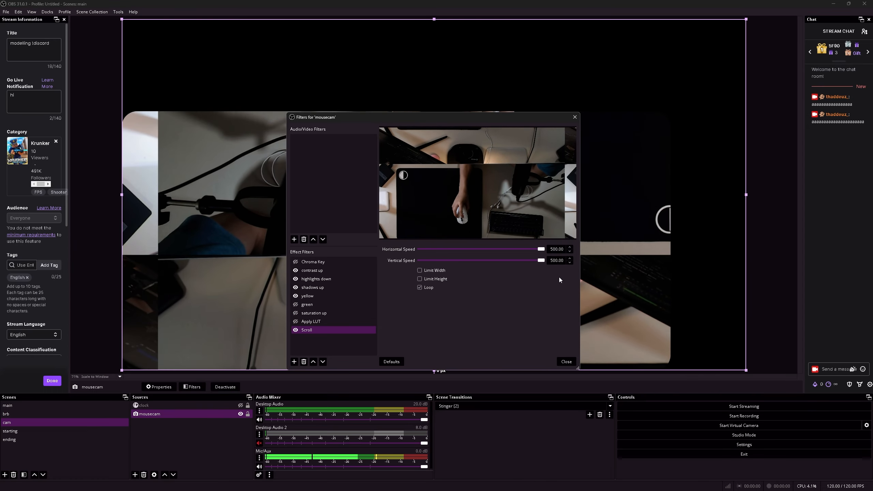
left_click_drag(380, 245, 291, 348)
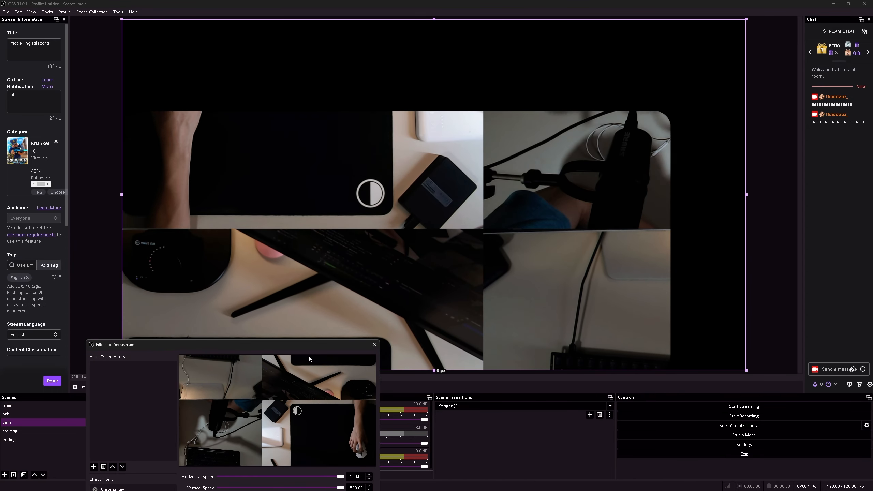
- Add a Sharpen filter to mousecam and try its sharpness at 1.00 and at 0.00
left_click(289, 390)
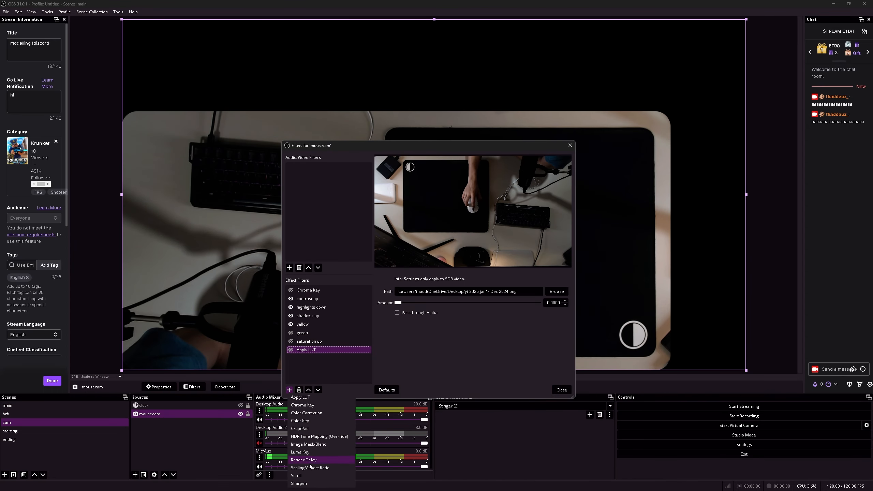
left_click(299, 483)
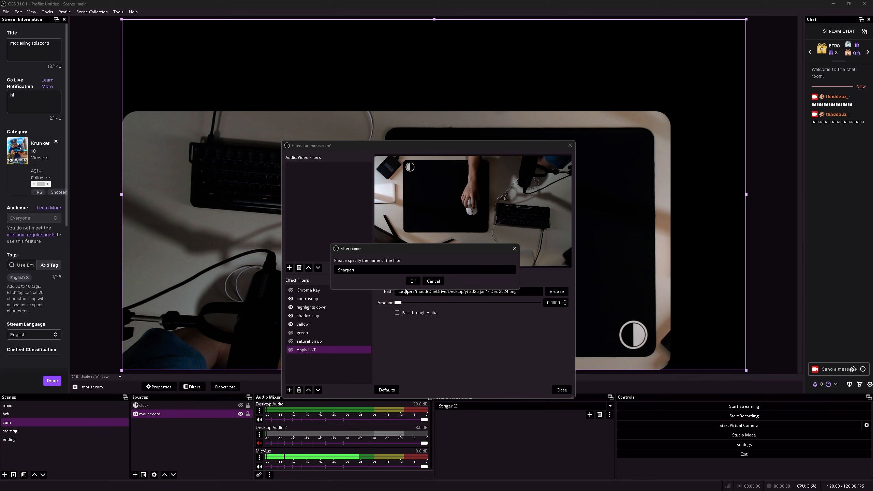
key("Return")
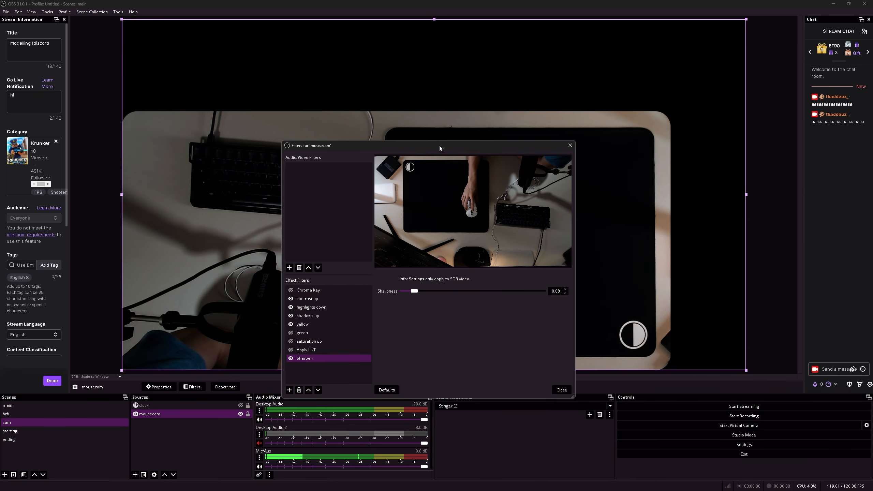
left_click_drag(439, 145, 487, 316)
left_click_drag(462, 461, 592, 466)
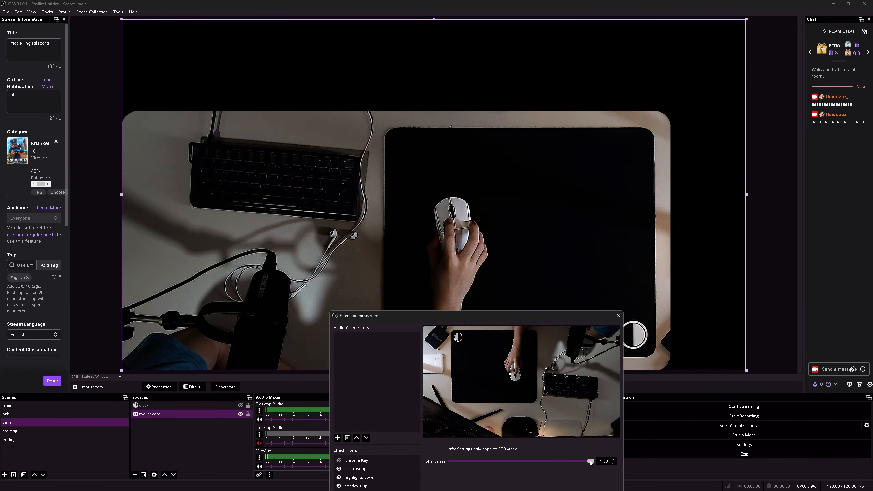
left_click_drag(591, 461, 389, 456)
- Delete the Sharpen filter from mousecam
left_click_drag(456, 318, 443, 214)
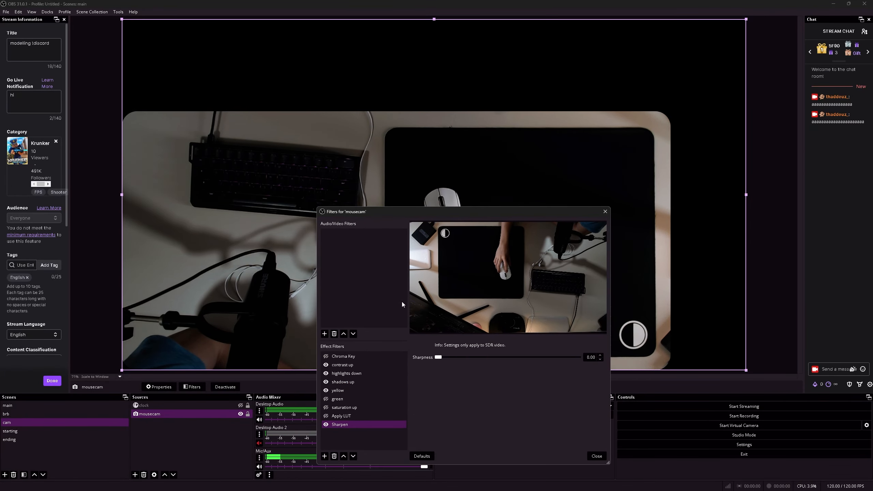
key("Delete")
left_click(486, 345)
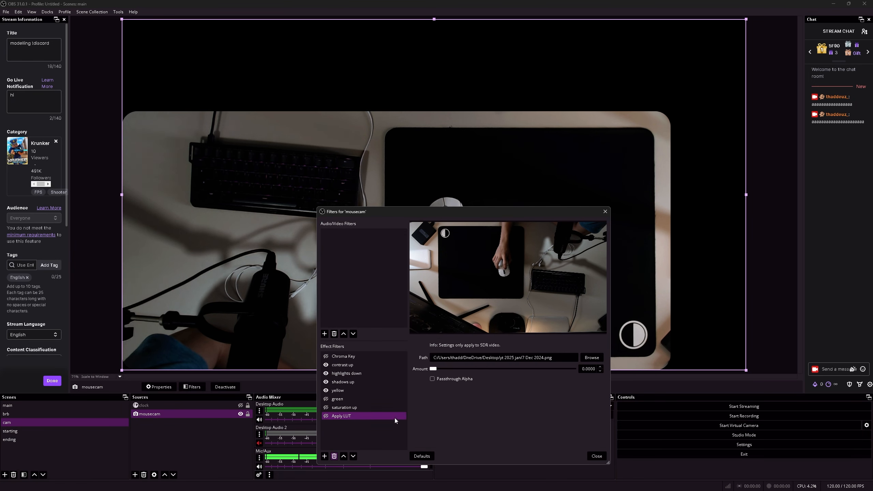
- Close the mousecam filters, open the source's properties and switch its Resolution/FPS Type to Device Default
left_click(596, 455)
left_click(163, 387)
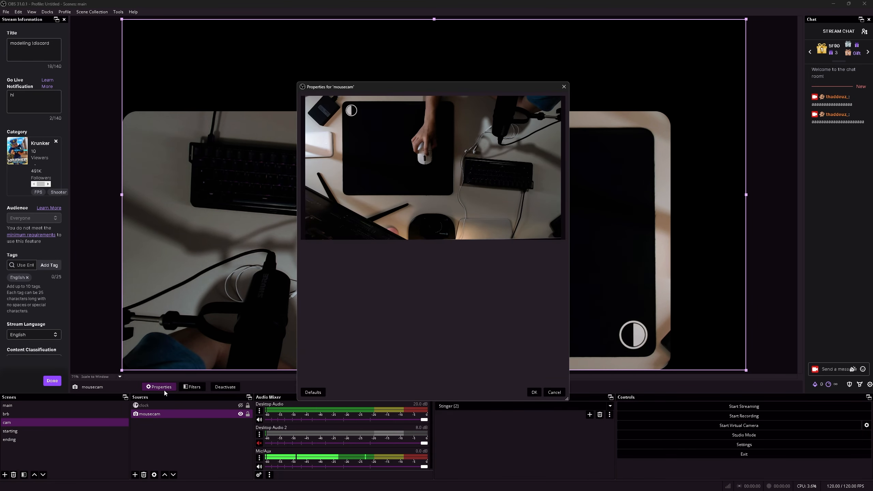
left_click(364, 304)
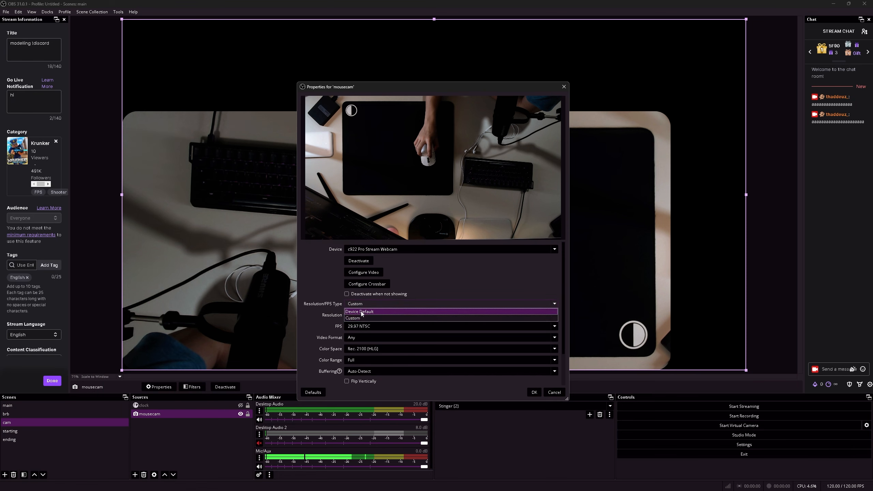
left_click(319, 325)
left_click(363, 304)
left_click(364, 311)
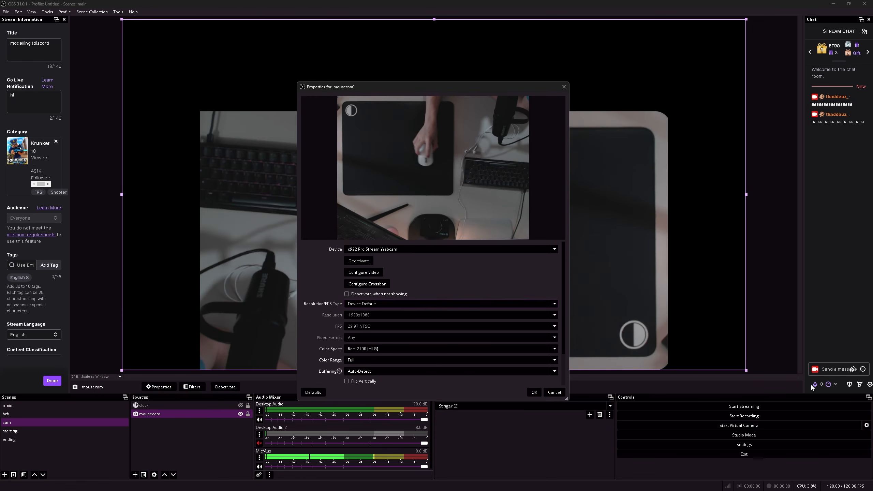
- Set mousecam's Resolution/FPS Type back to Custom and its FPS to 30
left_click(362, 304)
left_click(353, 318)
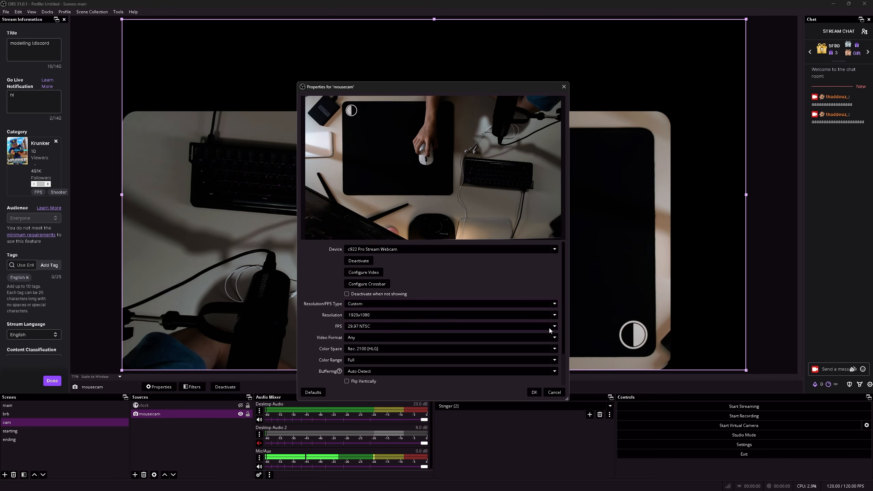
left_click(550, 327)
left_click(364, 348)
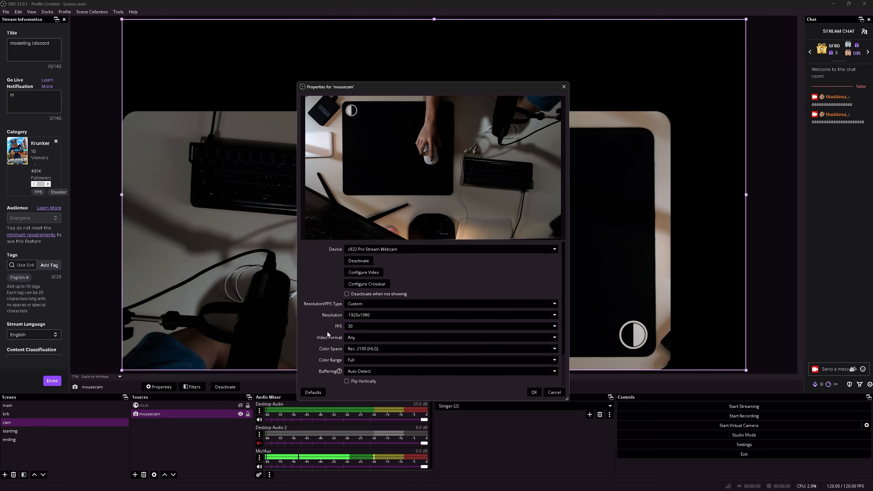
- Review mousecam's Video Format and Color Space options, keeping Any and Rec. 2100 (HLG)
left_click(363, 337)
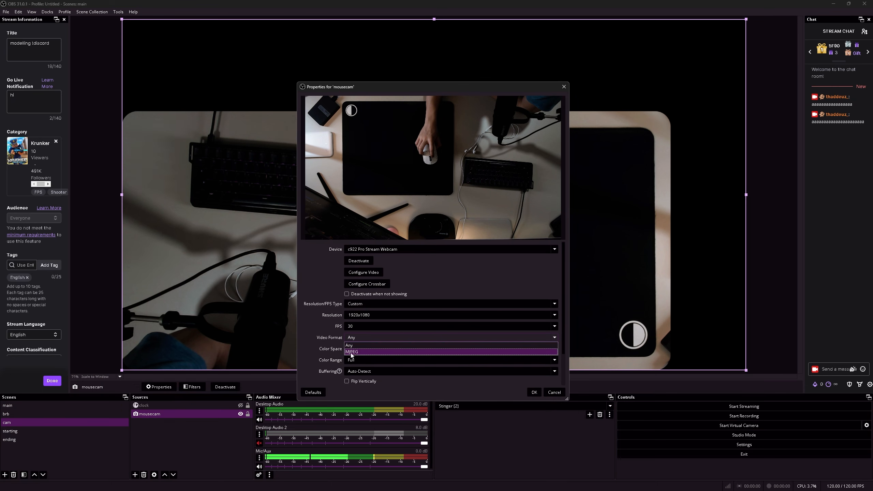
left_click(348, 346)
scroll(323, 335, "down", 2)
left_click(363, 310)
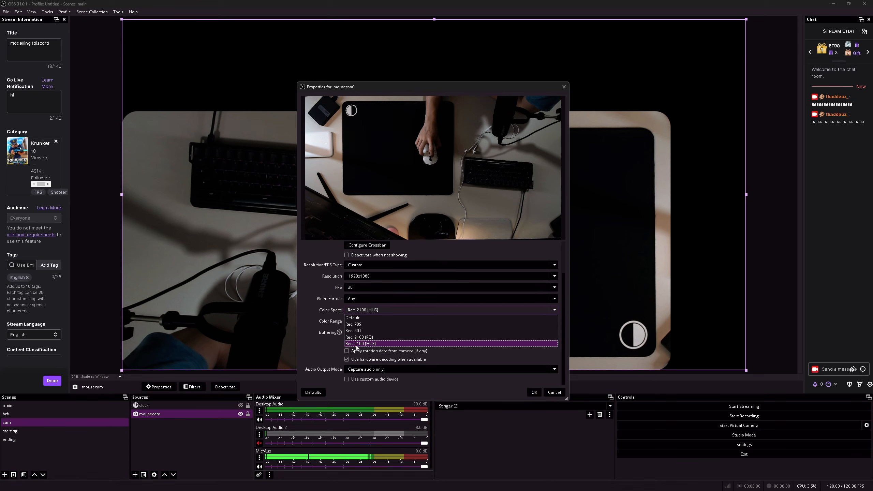
left_click(311, 313)
- Review mousecam's Color Range and Buffering options, keeping Full and Auto-Detect
left_click(356, 321)
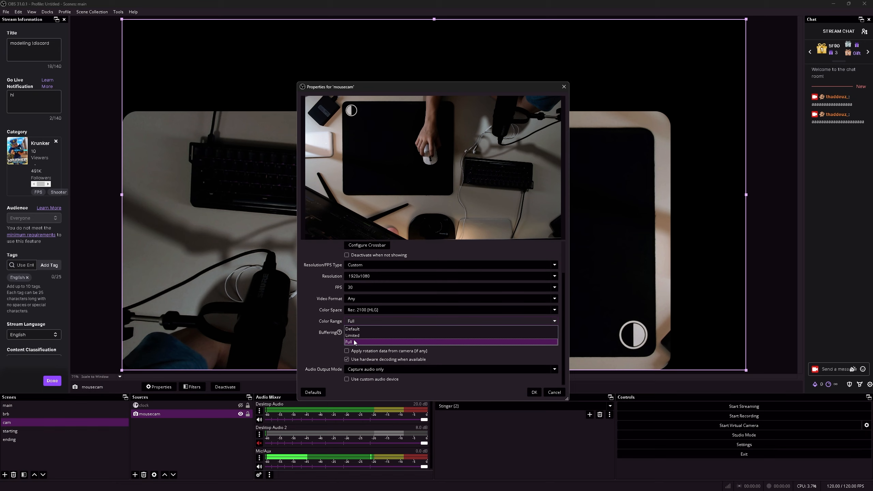
left_click(354, 342)
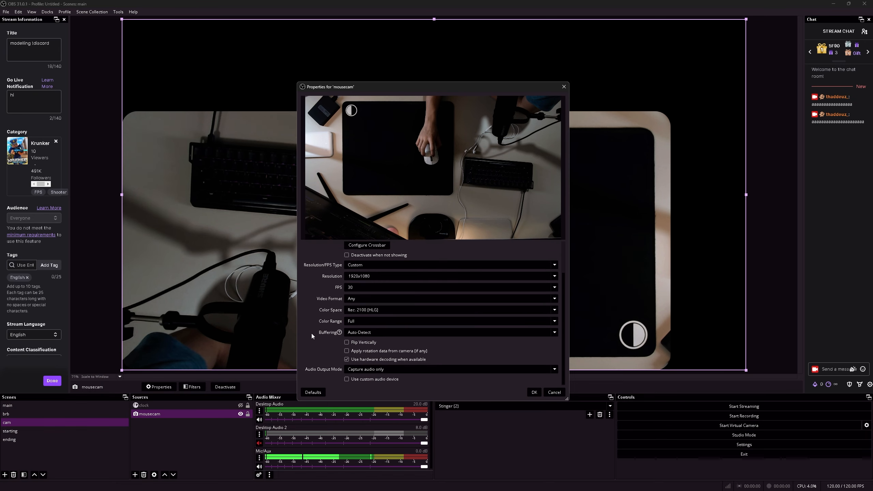
left_click(366, 334)
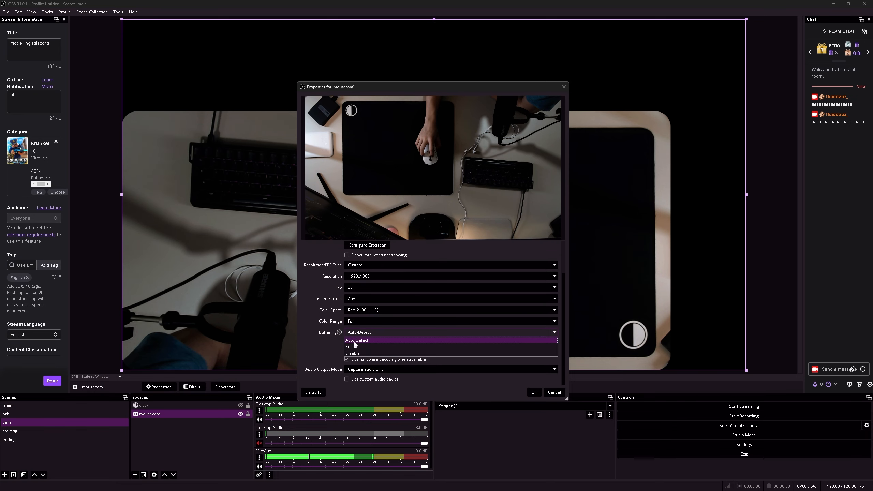
left_click(354, 343)
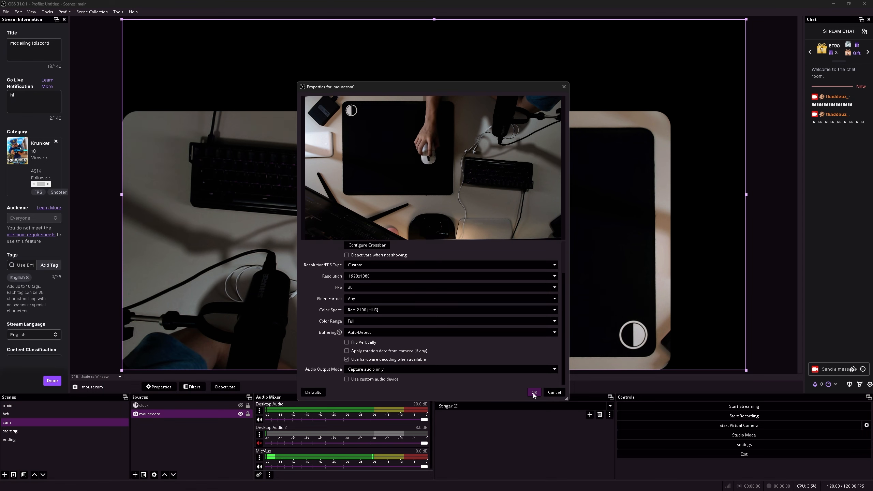
- Turn the webcam's automatic exposure on and back off in its video configuration, and accept the exposure at -5
scroll(385, 340, "up", 2)
left_click(363, 272)
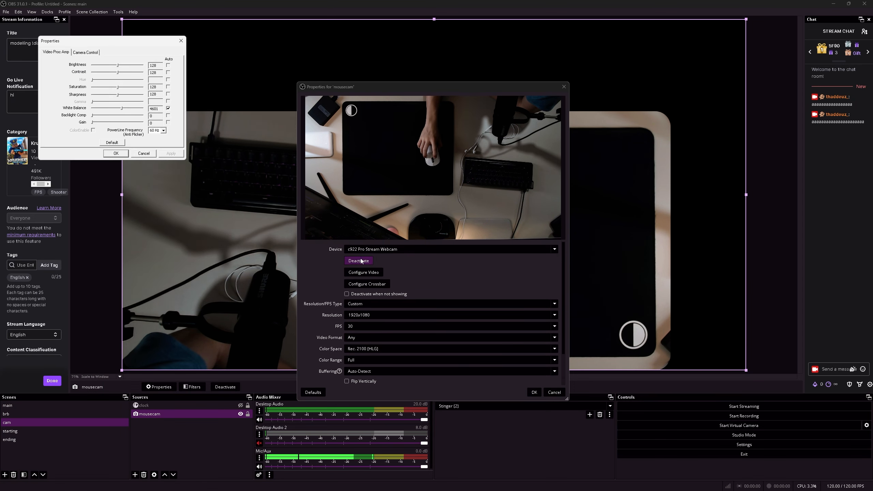
left_click(85, 53)
left_click(162, 84)
left_click_drag(146, 39, 450, 252)
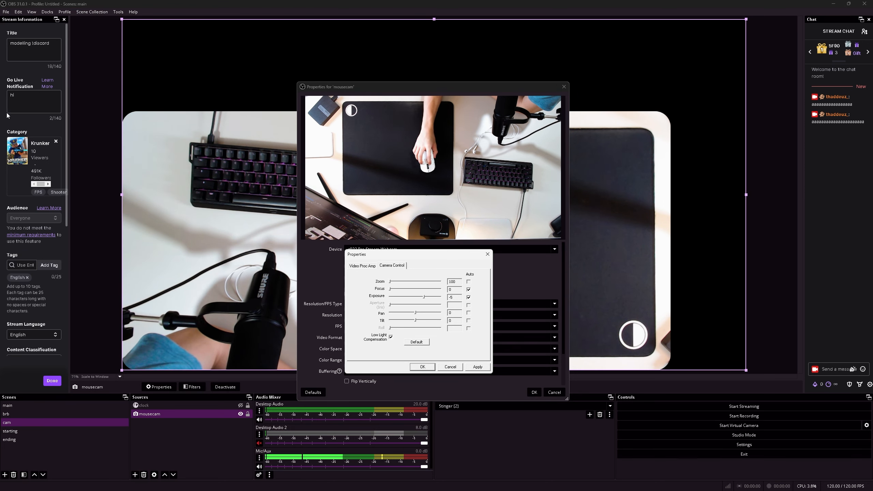
left_click(468, 298)
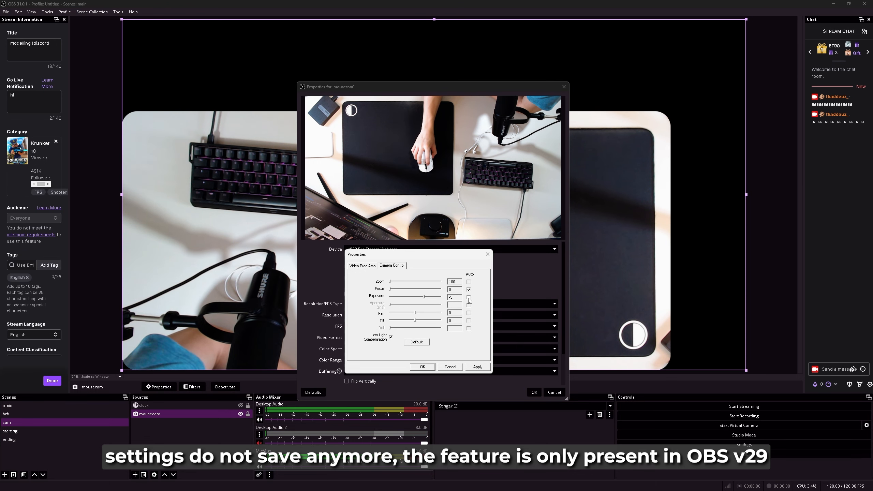
left_click(422, 367)
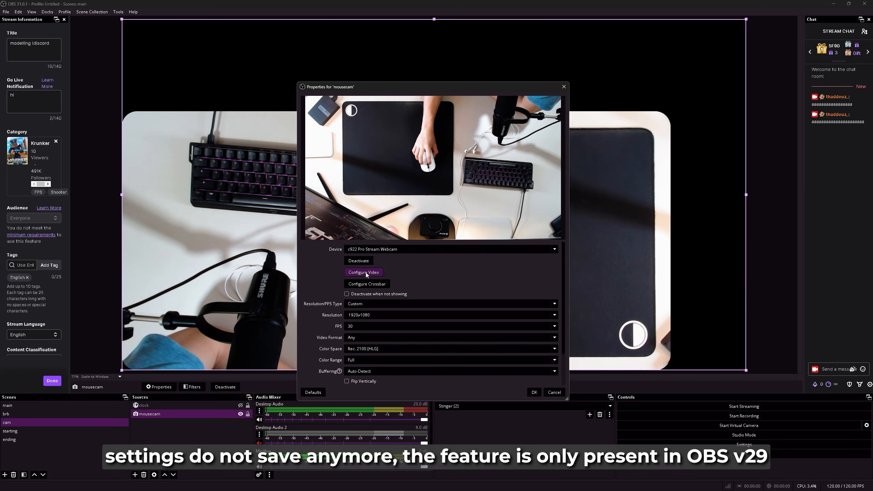
- Set the webcam's Gain to 92 in its video configuration and confirm the mousecam properties
left_click(365, 261)
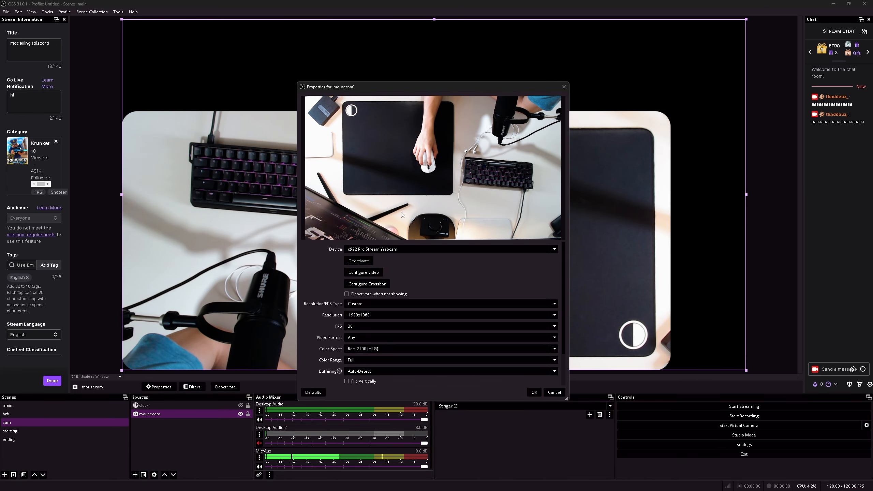
left_click(372, 272)
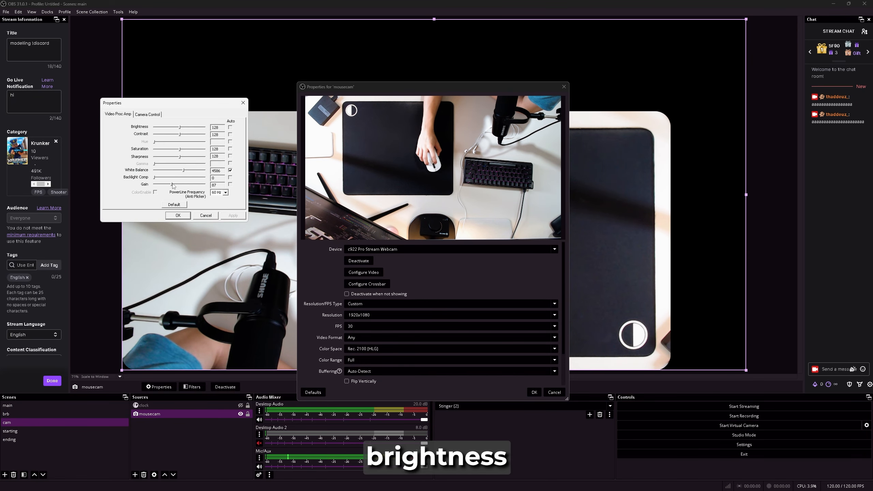
left_click(188, 186)
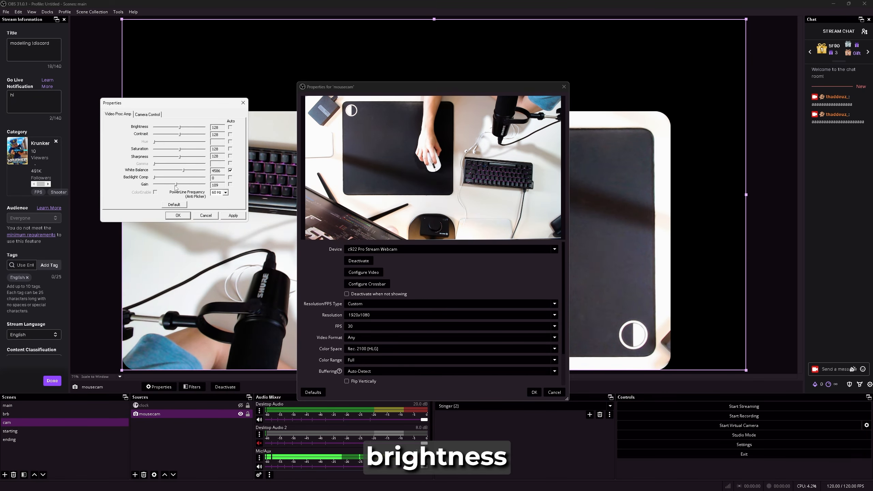
mouse_move(175, 187)
left_mouse_down()
mouse_move(157, 189)
mouse_move(172, 190)
left_mouse_up()
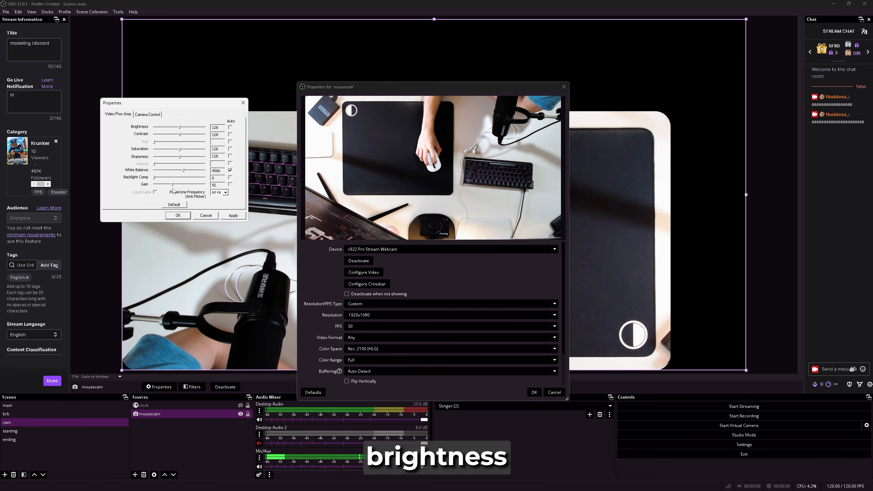
left_click(233, 216)
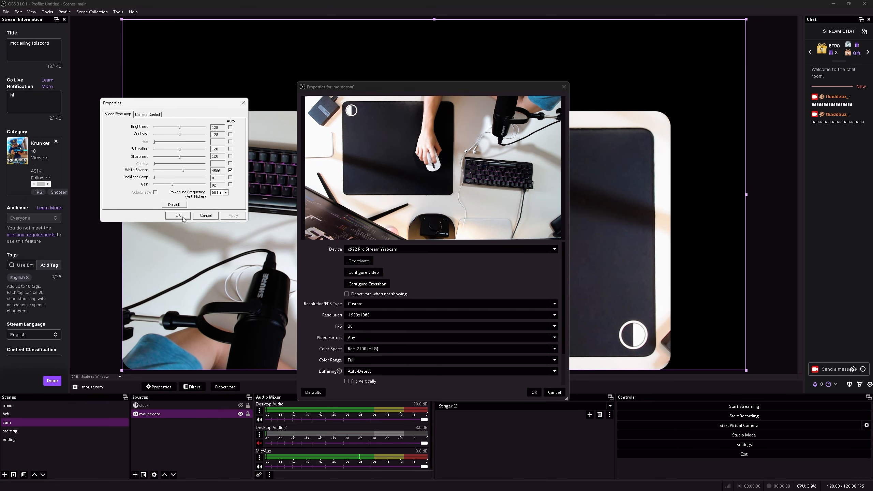
left_click(183, 218)
left_click(534, 392)
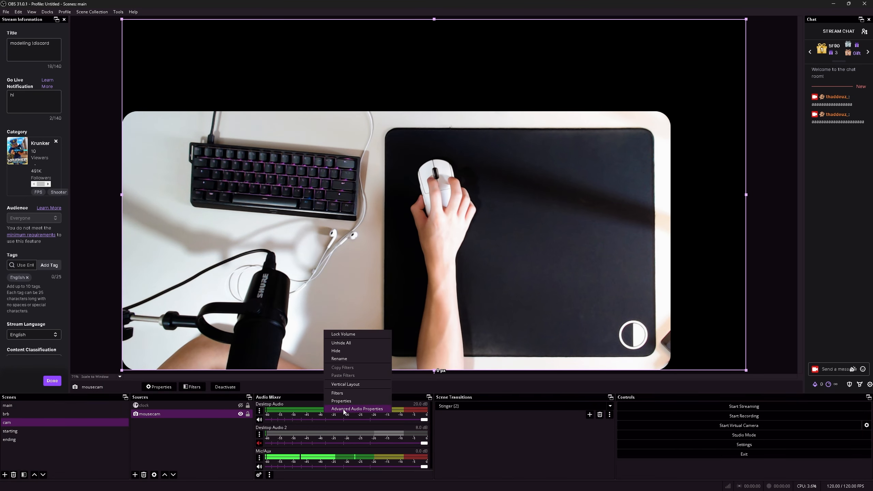
- Open the Advanced Audio Properties and examine the Desktop Audio volume value
left_click(344, 411)
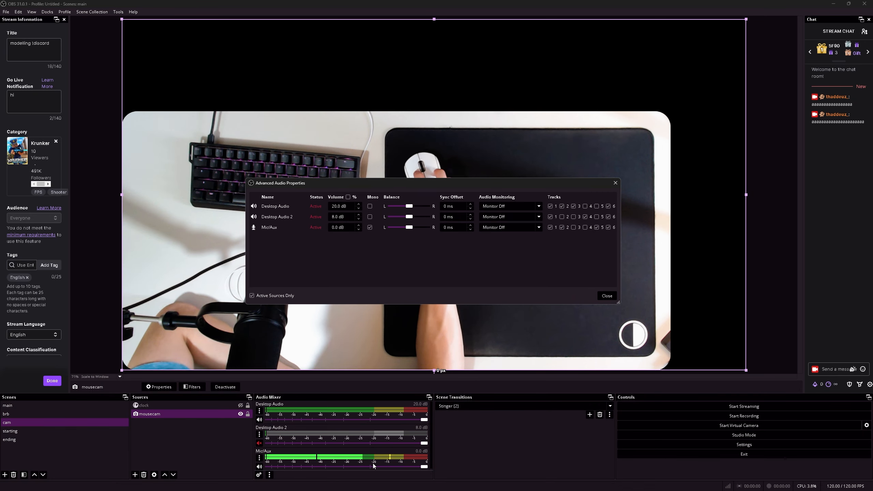
left_click_drag(349, 206, 318, 210)
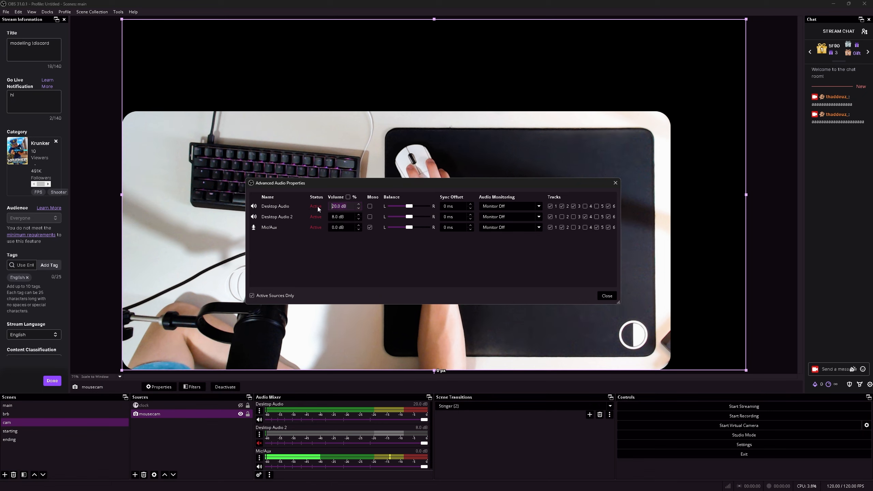
left_click(348, 207)
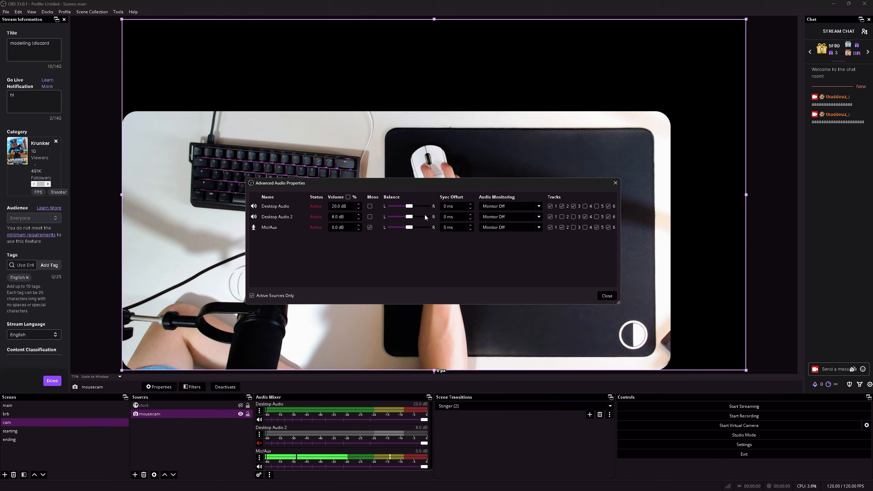
- Try Monitor Only (mute output) as Desktop Audio's monitoring and return it to Monitor Off
left_click(502, 206)
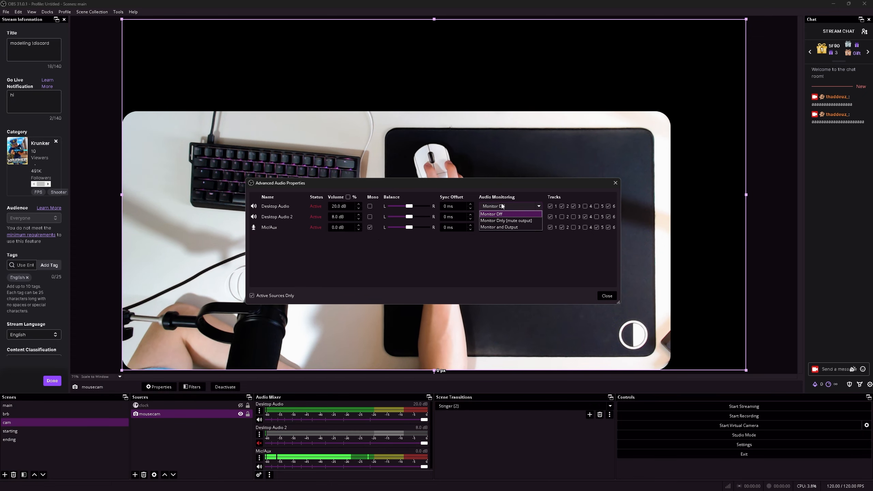
left_click(503, 223)
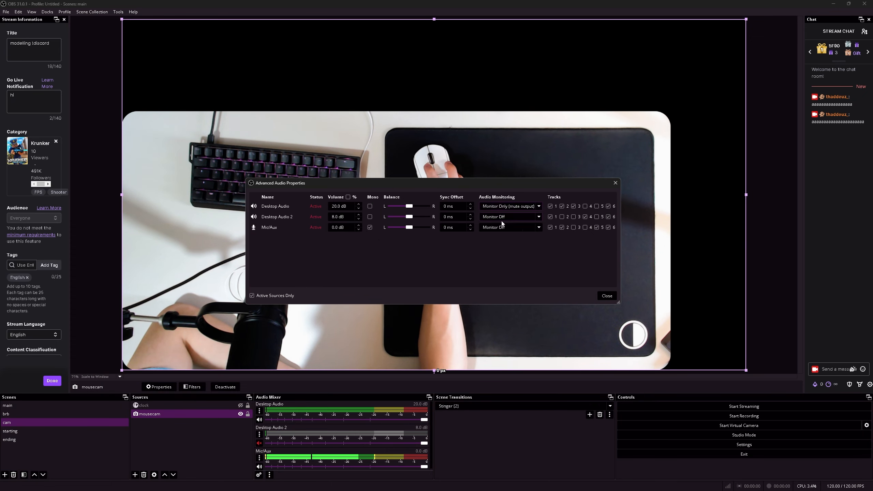
left_click(488, 206)
left_click(495, 215)
- Try Monitor Only (mute output) as Mic/Aux's monitoring and return it to Monitor Off
left_click(501, 228)
left_click(498, 240)
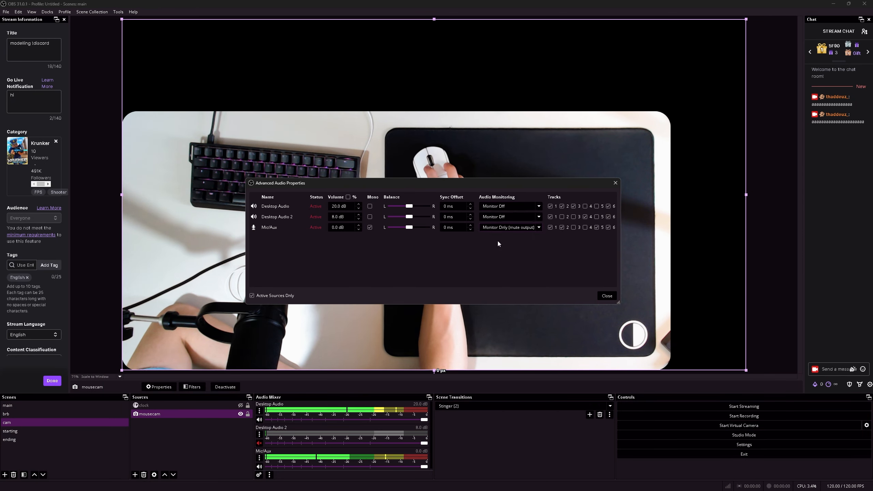
left_click(500, 229)
left_click(498, 236)
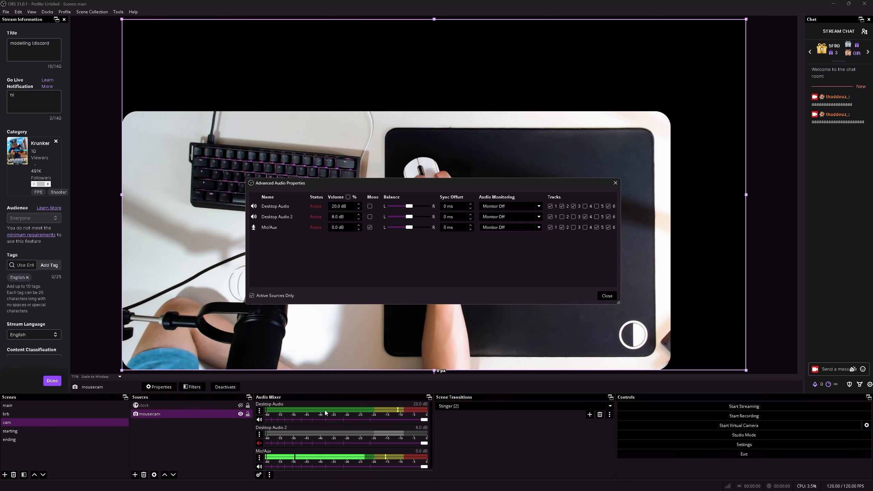
- Try Monitor and Output and Monitor Only (mute output) on Mic/Aux, return it to Monitor Off and close the Advanced Audio Properties
left_click(509, 228)
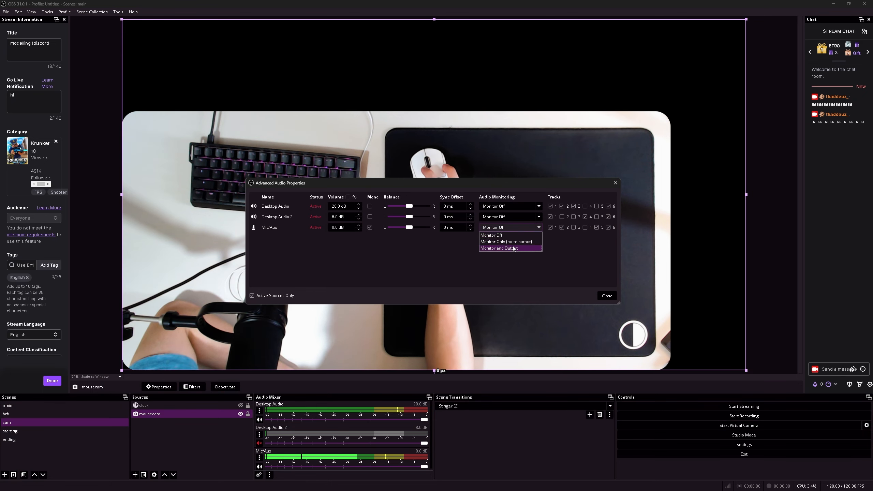
left_click(501, 247)
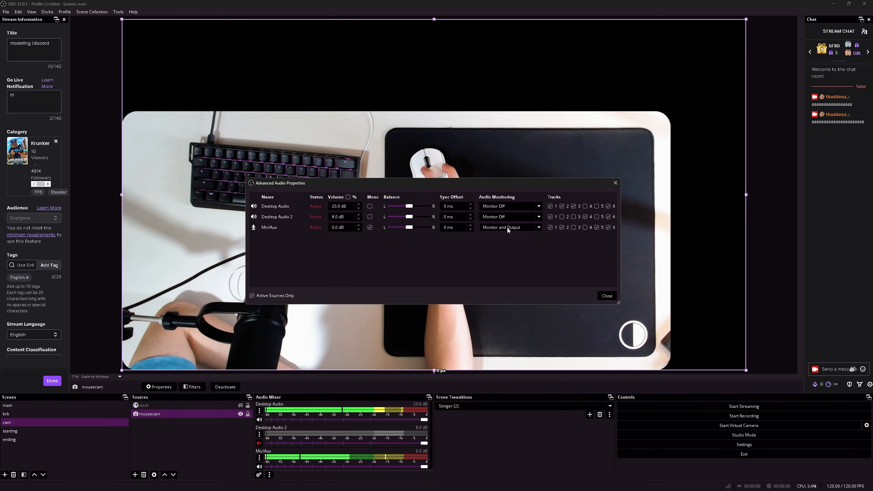
left_click(506, 227)
left_click(508, 242)
left_click(510, 230)
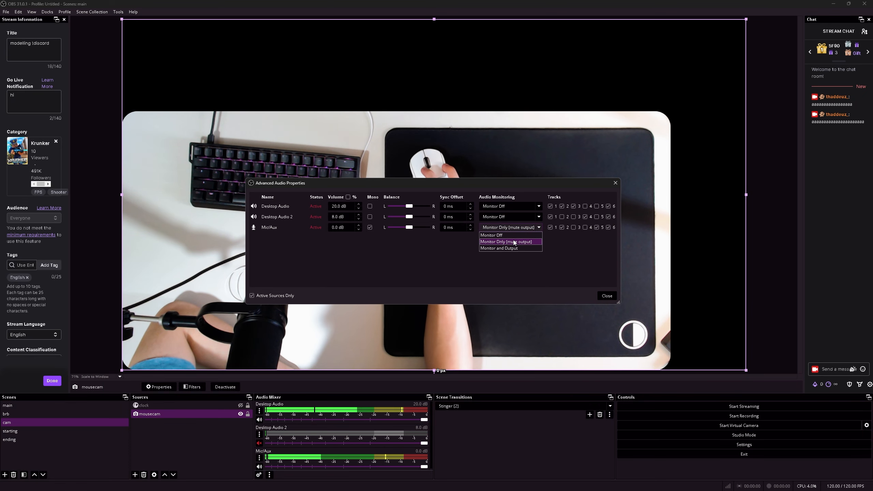
left_click(514, 233)
key("Escape")
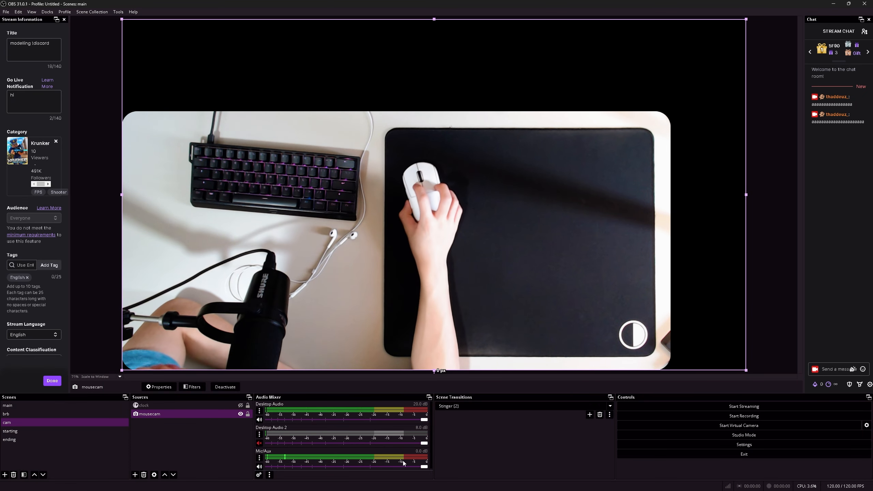
- Mute and unmute the Mic/Aux channel and open its filters
left_click(259, 467)
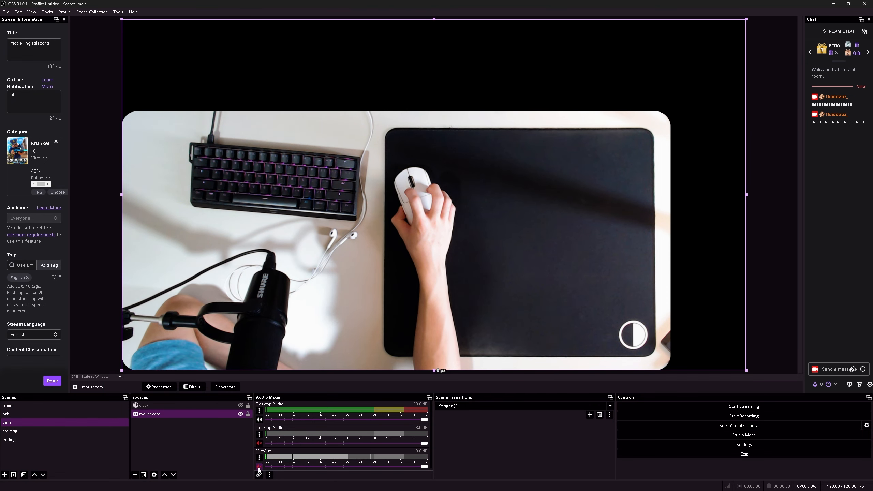
left_click(259, 467)
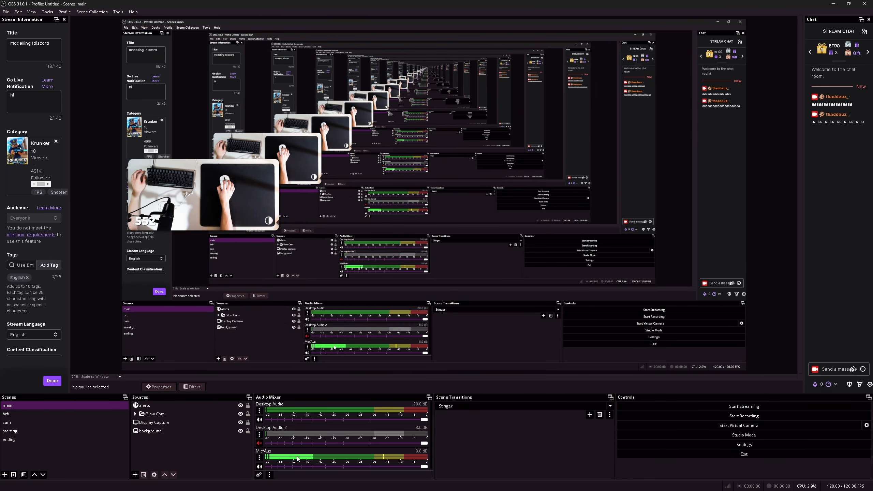
right_click(298, 458)
left_click(310, 436)
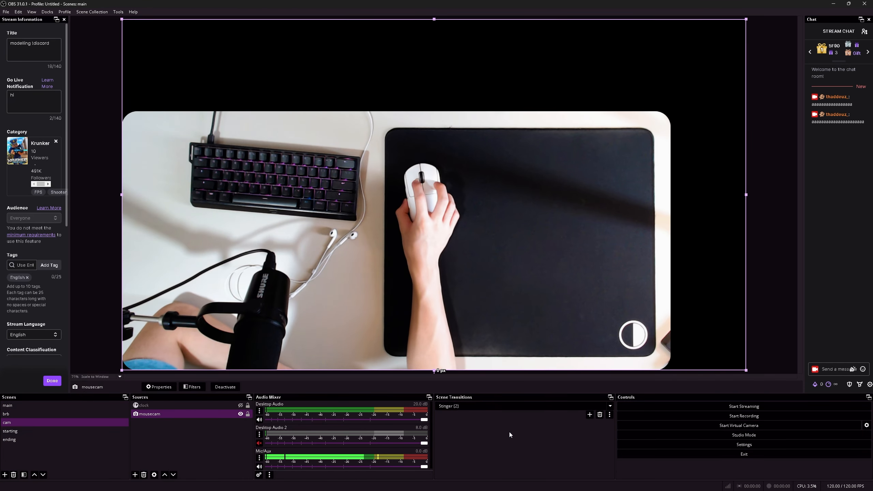
- Try the Cut scene transition by switching to the brb scene and back to cam
left_click(485, 408)
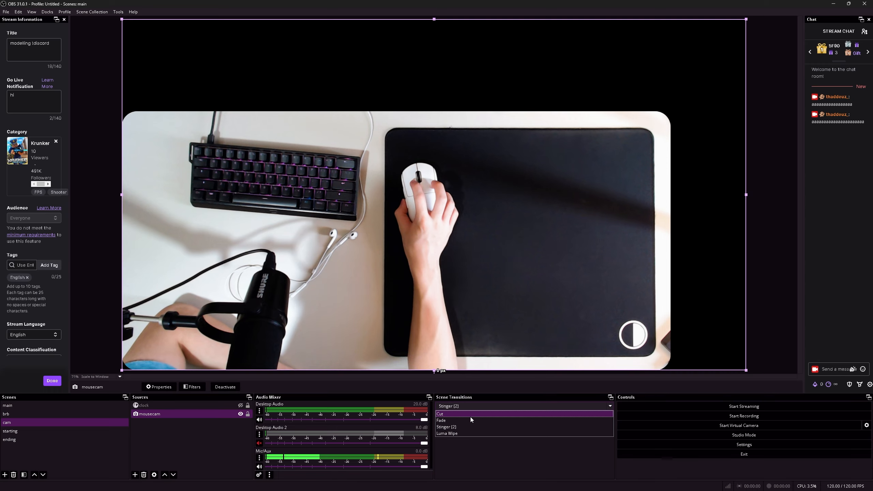
left_click(470, 416)
left_click(105, 414)
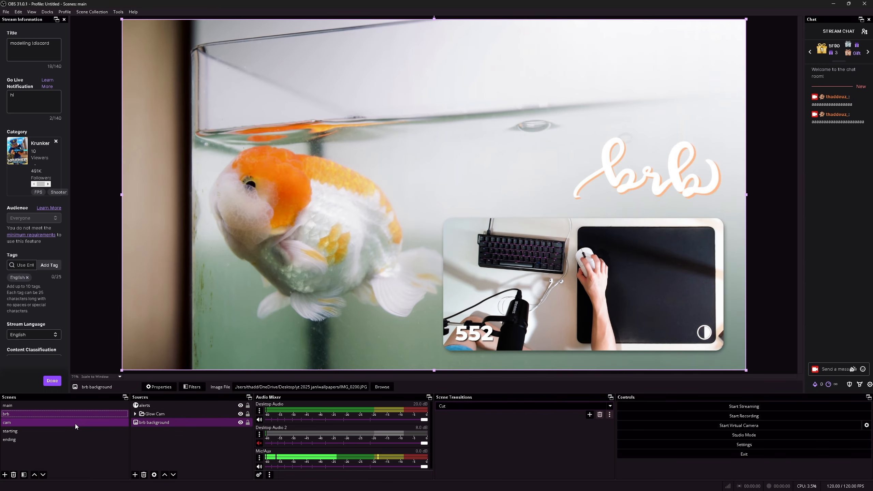
left_click(75, 424)
- Try the Fade scene transition by switching to the brb scene and back to cam
left_click(449, 407)
left_click(449, 420)
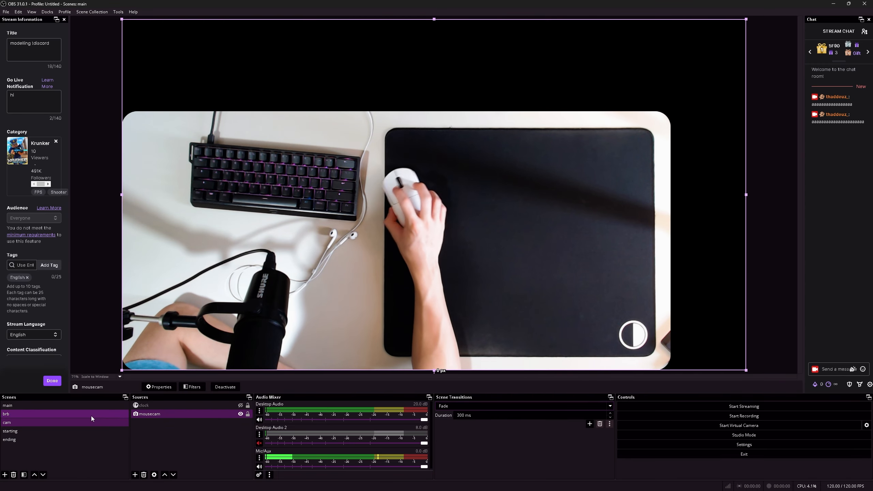
left_click(91, 414)
left_click(79, 423)
- Try the Luma Wipe scene transition by switching to the brb scene and back to cam
left_click(464, 406)
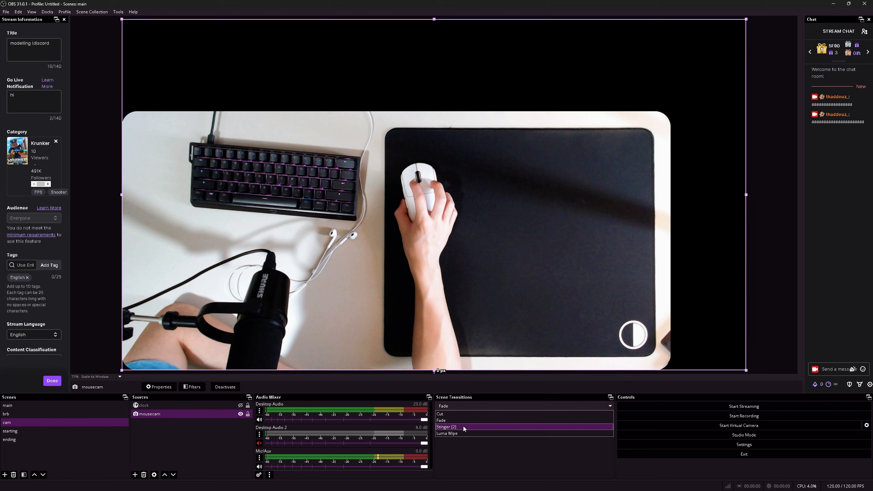
left_click(462, 434)
left_click(86, 414)
left_click(80, 424)
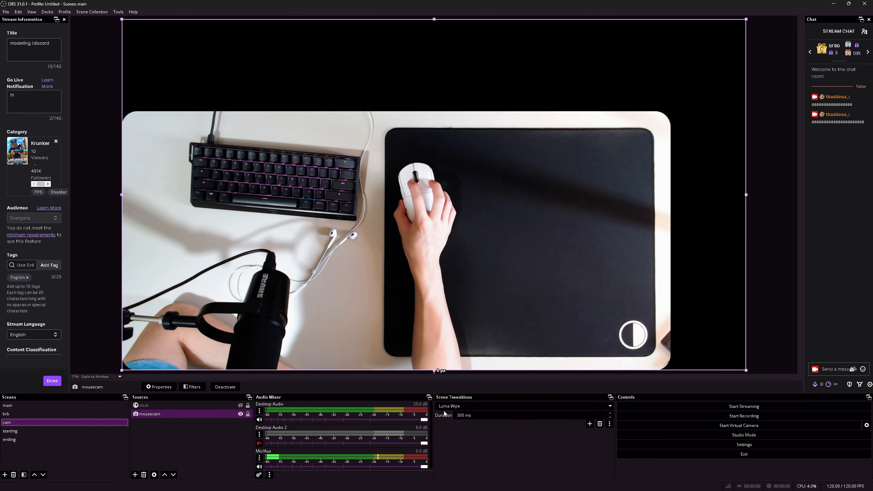
- Return to the Stinger (2) transition, add a new Stinger transition and dismiss its properties without choosing a video file
left_click(445, 407)
left_click(453, 413)
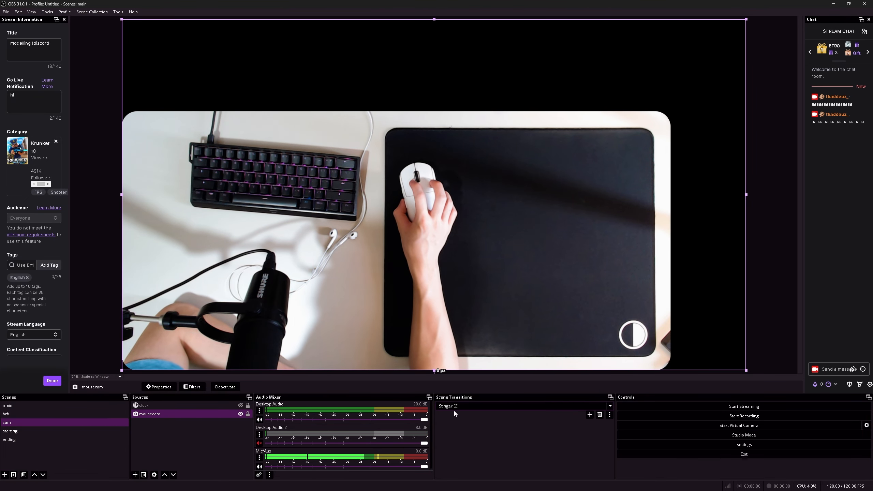
left_click(591, 414)
left_click(599, 437)
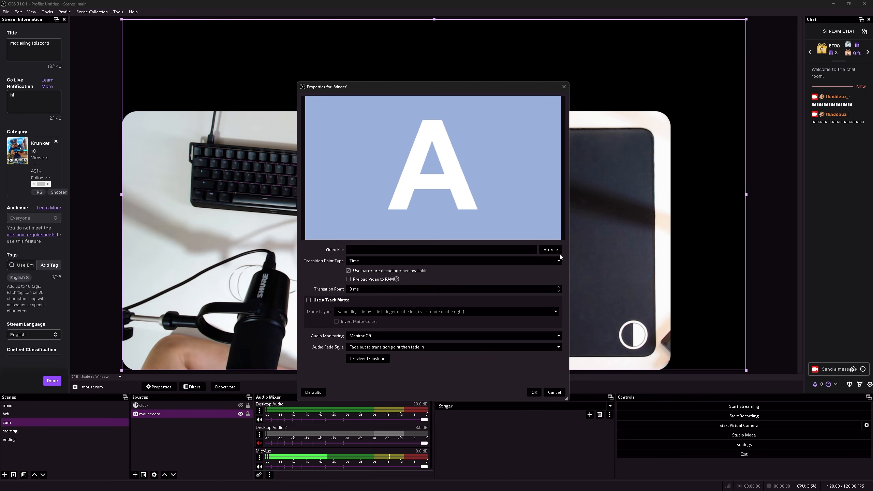
left_click(554, 392)
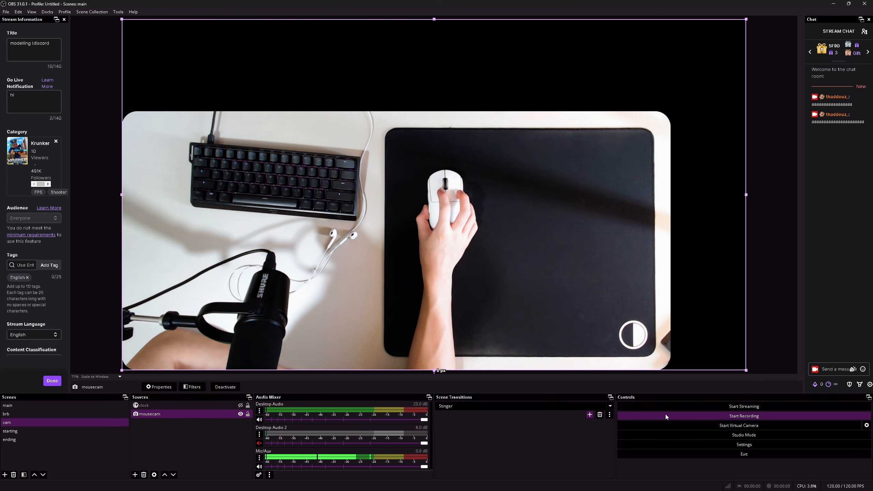
- Start the virtual camera and stop it again
left_click(670, 424)
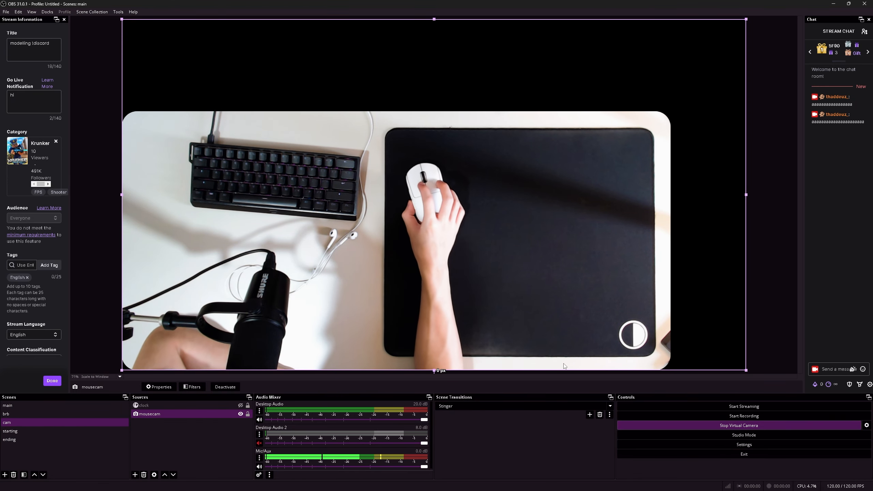
left_click(683, 429)
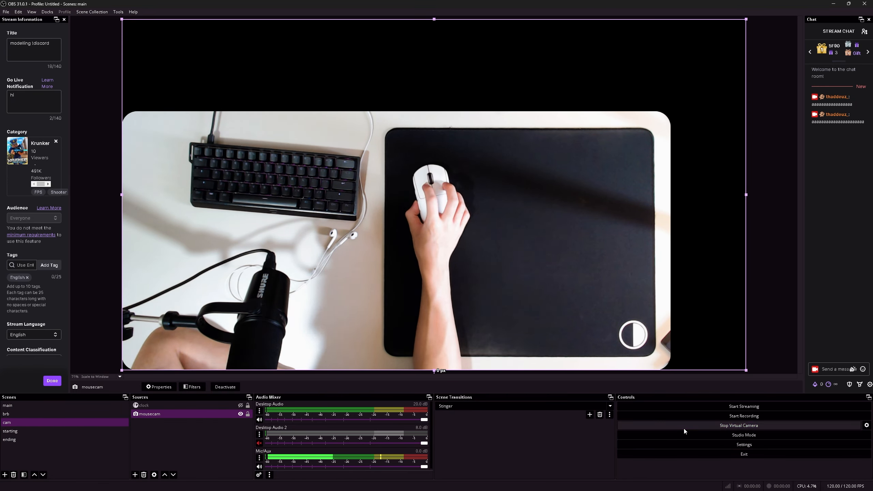
- Try Studio Mode by transitioning the main and brb scenes from preview to program, and leave it again
left_click(711, 435)
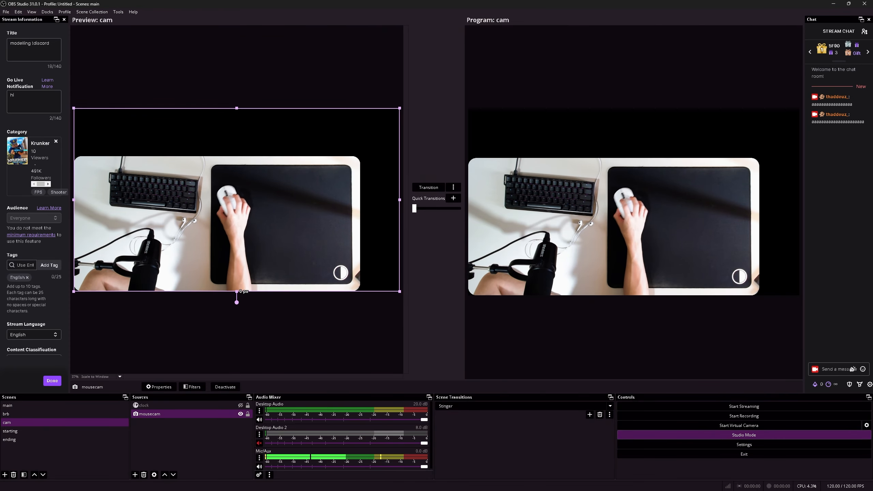
left_click(44, 405)
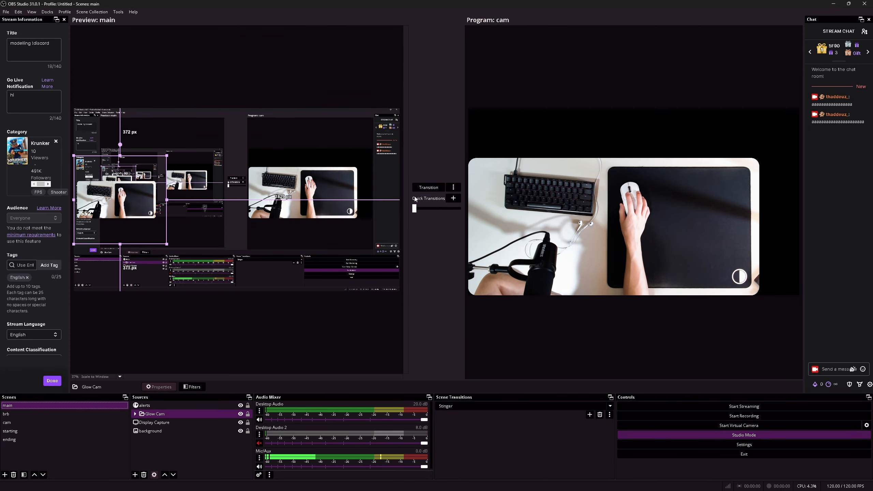
left_click(435, 189)
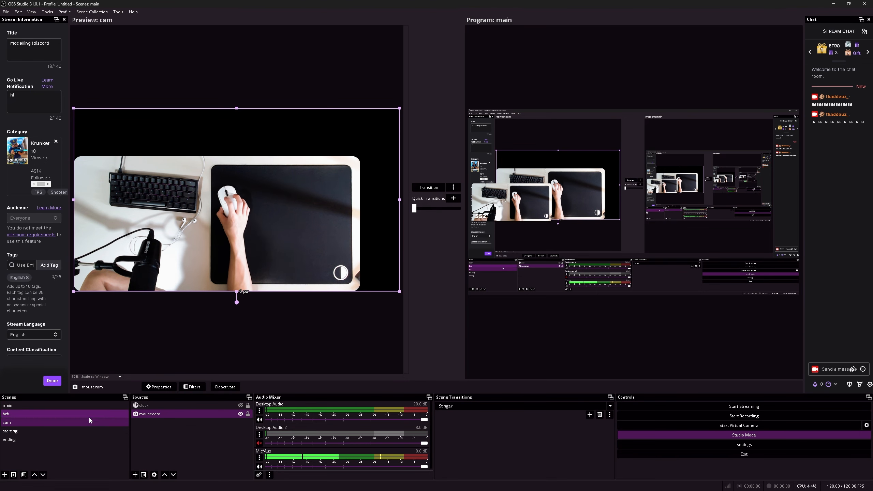
left_click(87, 415)
left_click(418, 188)
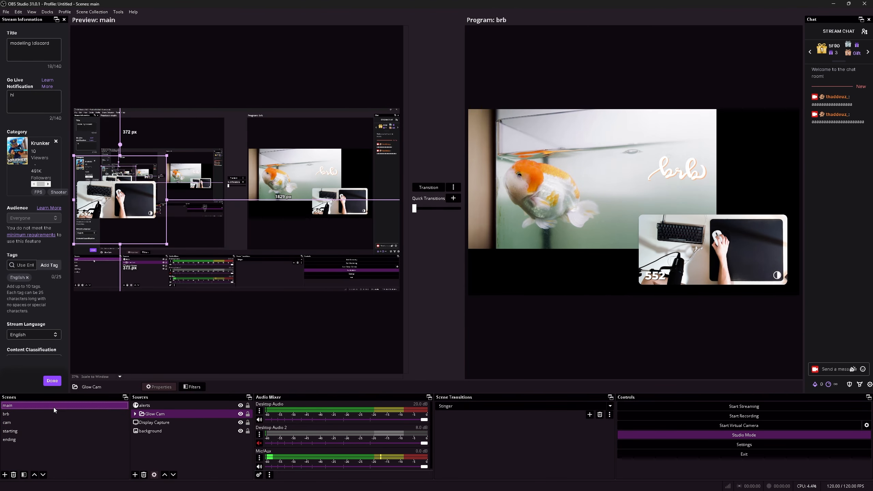
left_click(683, 436)
- Show the obs recordings folder and close it again
left_click(6, 11)
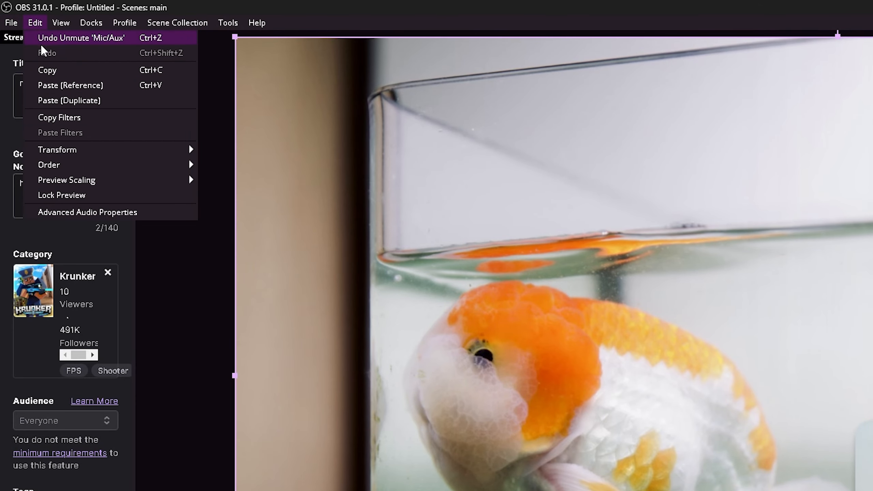
left_click(9, 38)
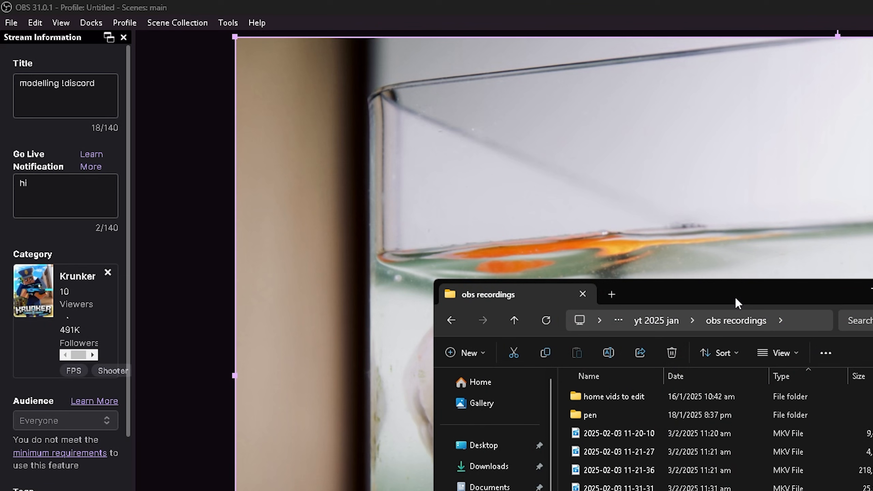
left_click(585, 295)
- Open the Stats window and move it aside to view the performance figures
left_click(11, 23)
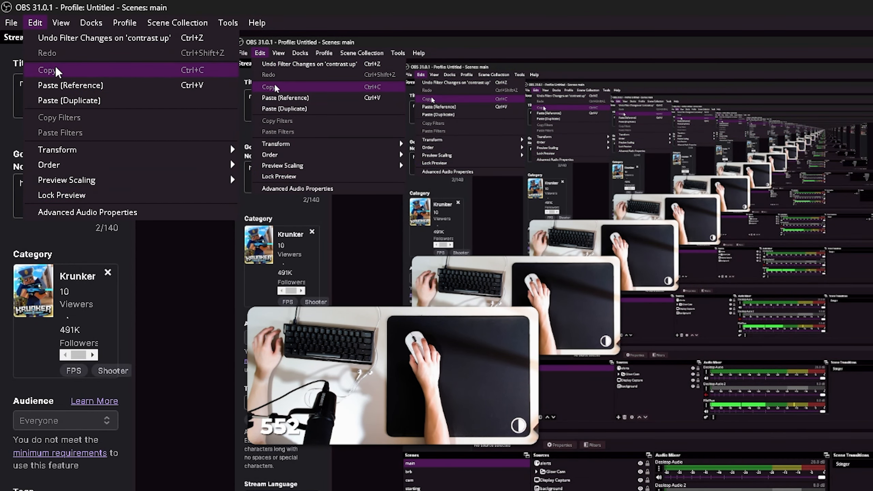
mouse_move(56, 25)
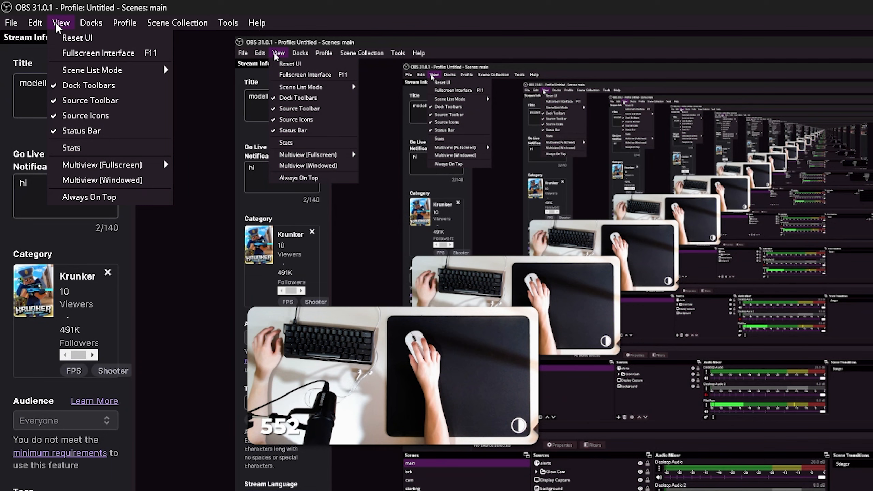
left_click(90, 154)
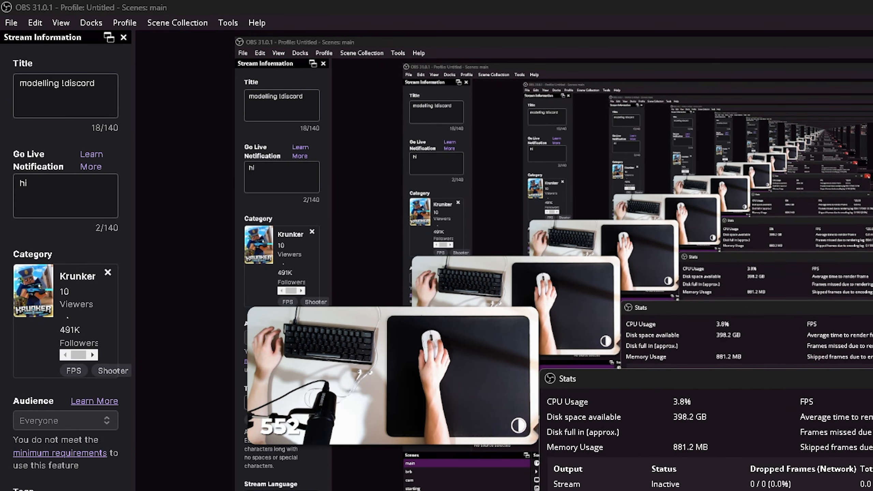
left_click_drag(801, 383, 687, 377)
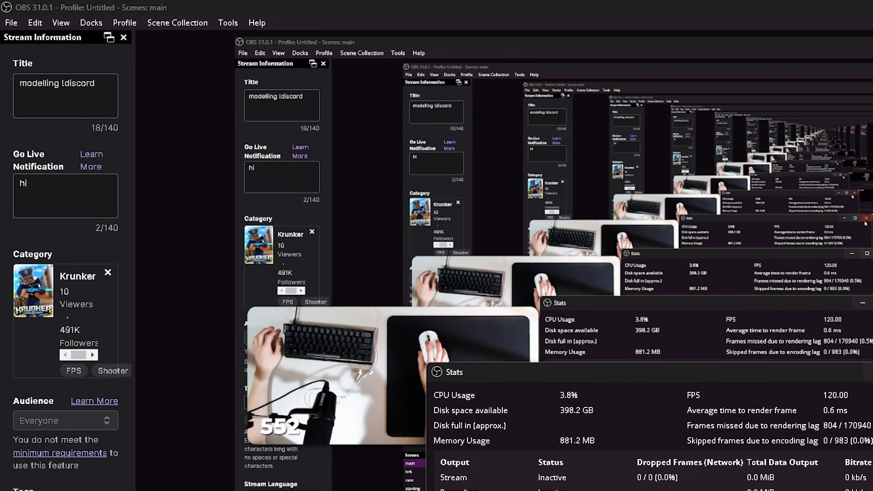
- Show the Twitch Stats dock and move its floating window
left_click(91, 22)
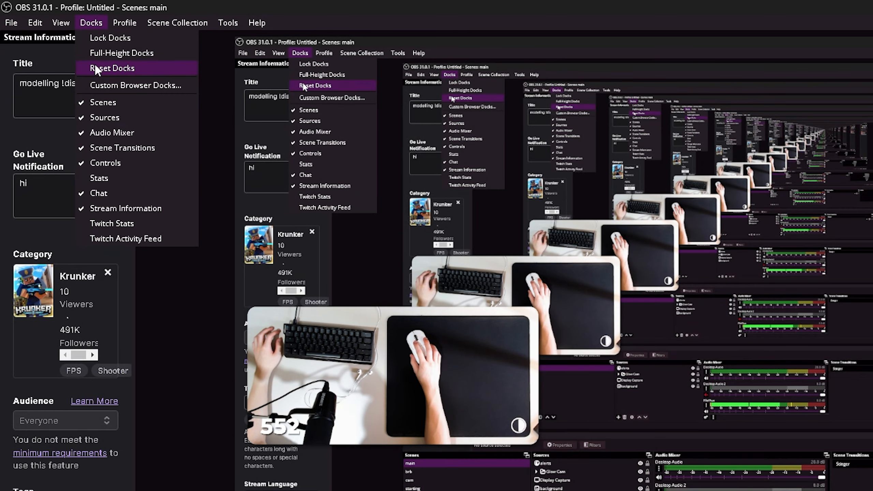
left_click(96, 225)
left_click_drag(570, 267, 697, 298)
left_click(124, 23)
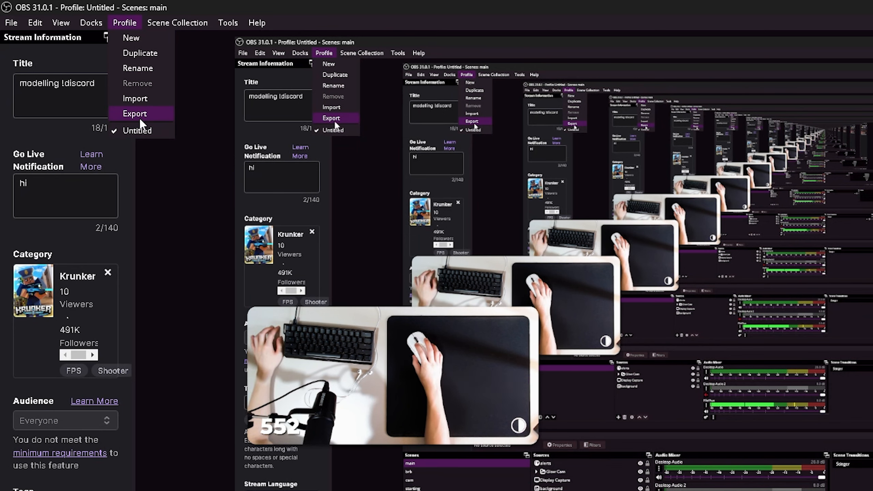
mouse_move(179, 23)
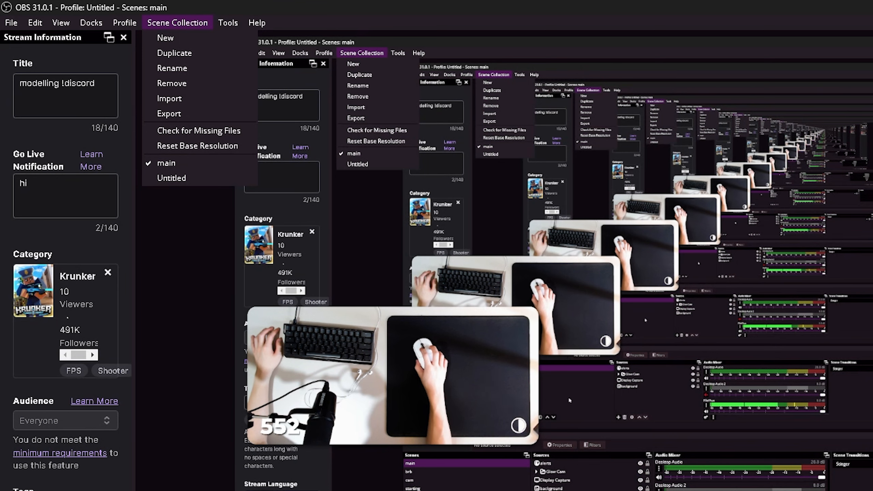
mouse_move(228, 27)
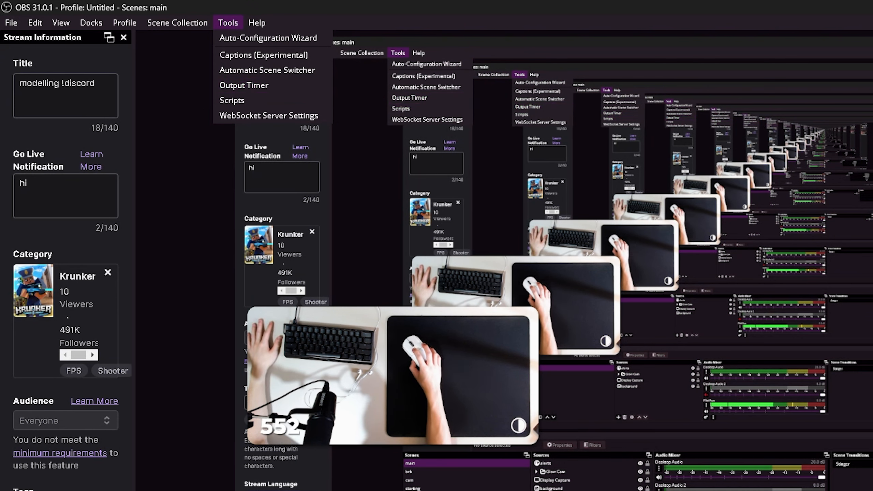
mouse_move(257, 23)
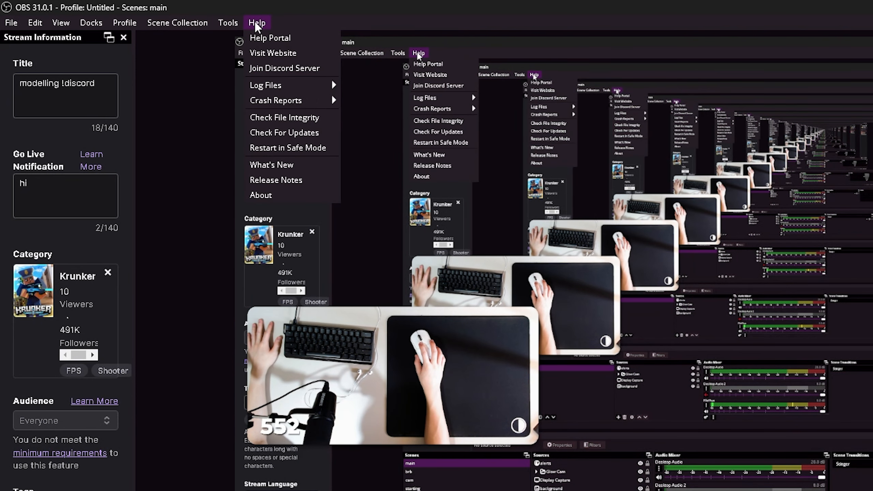